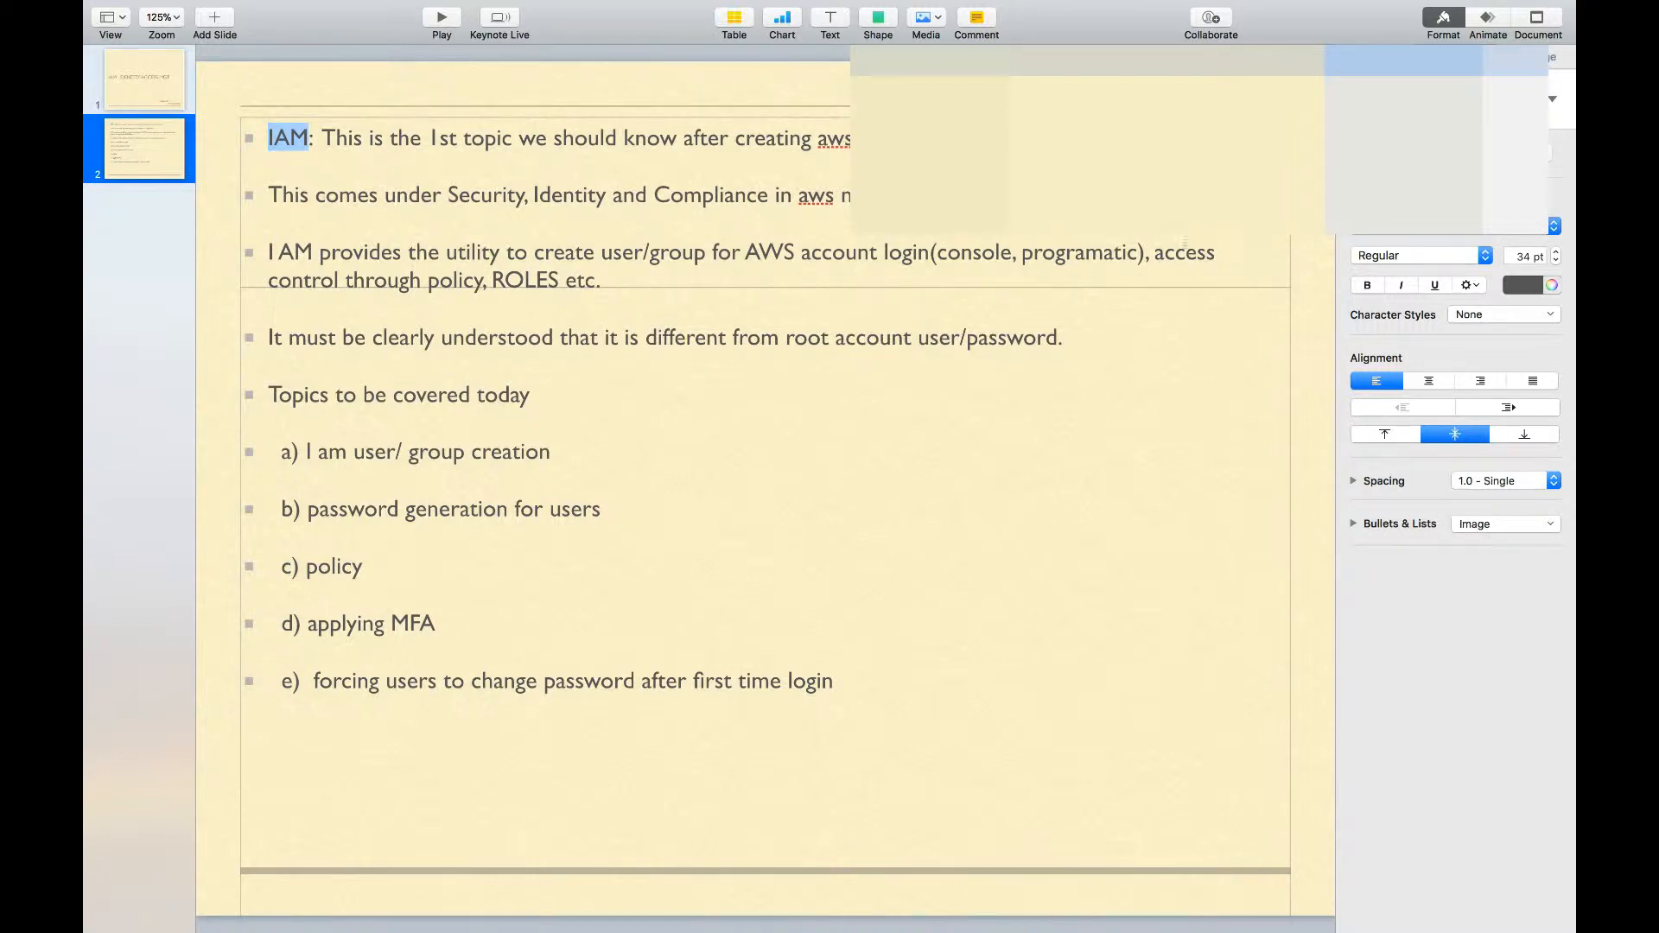
{"action": "double_click", "coordinate": [1182, 249]}
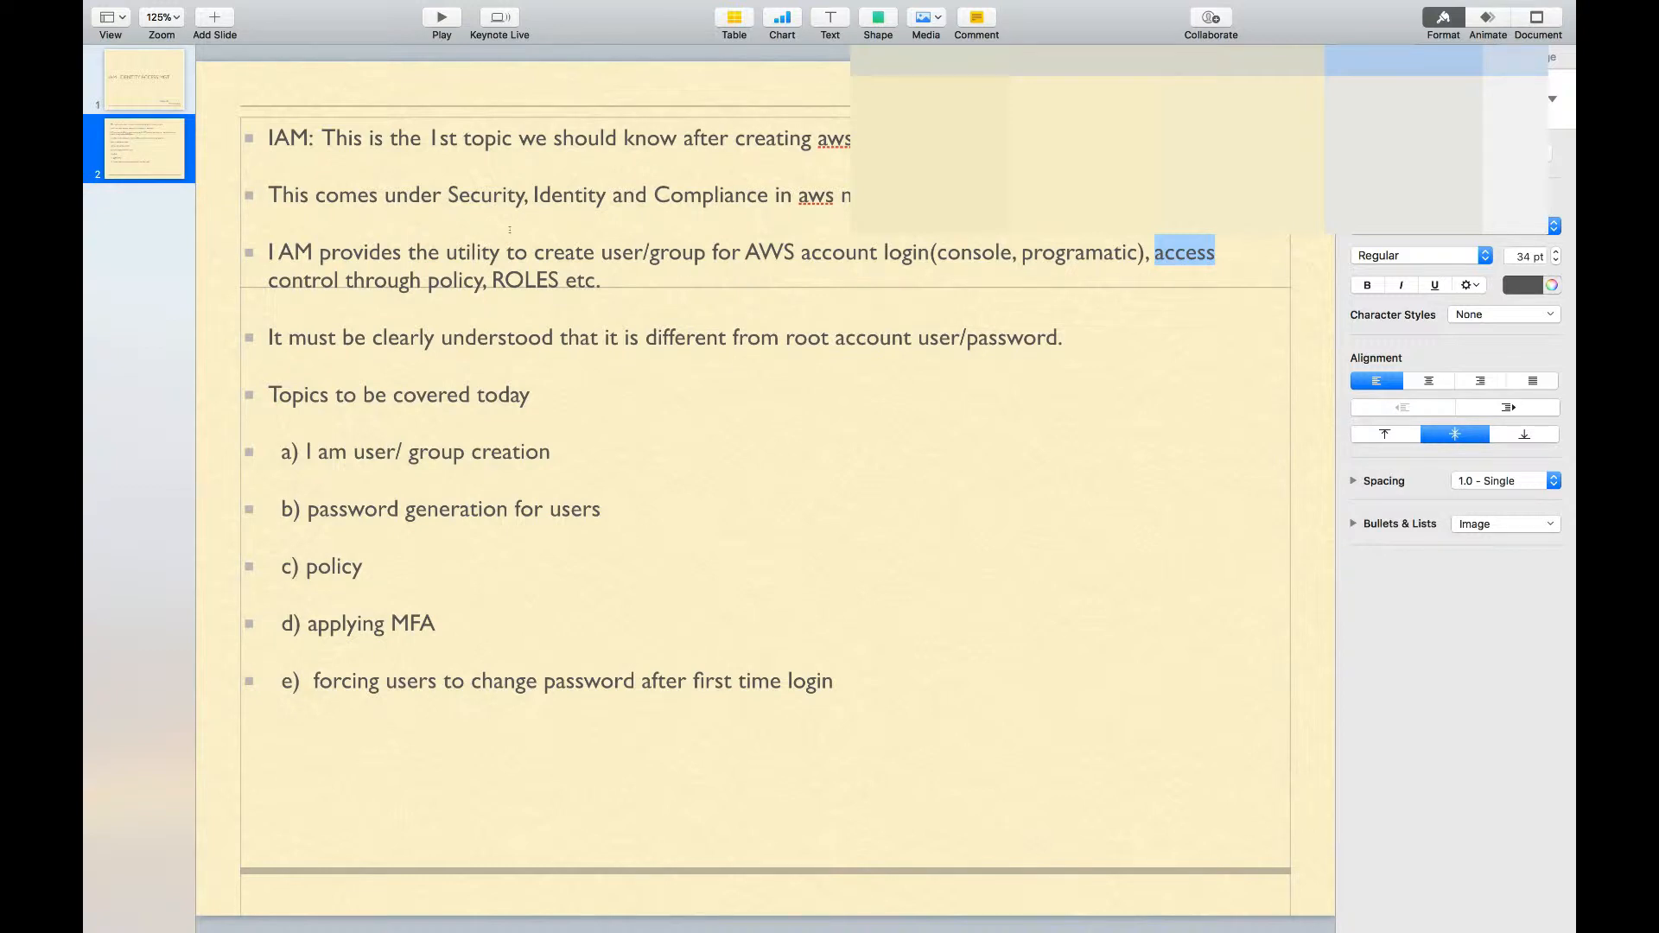
{"action": "double_click", "coordinate": [522, 280]}
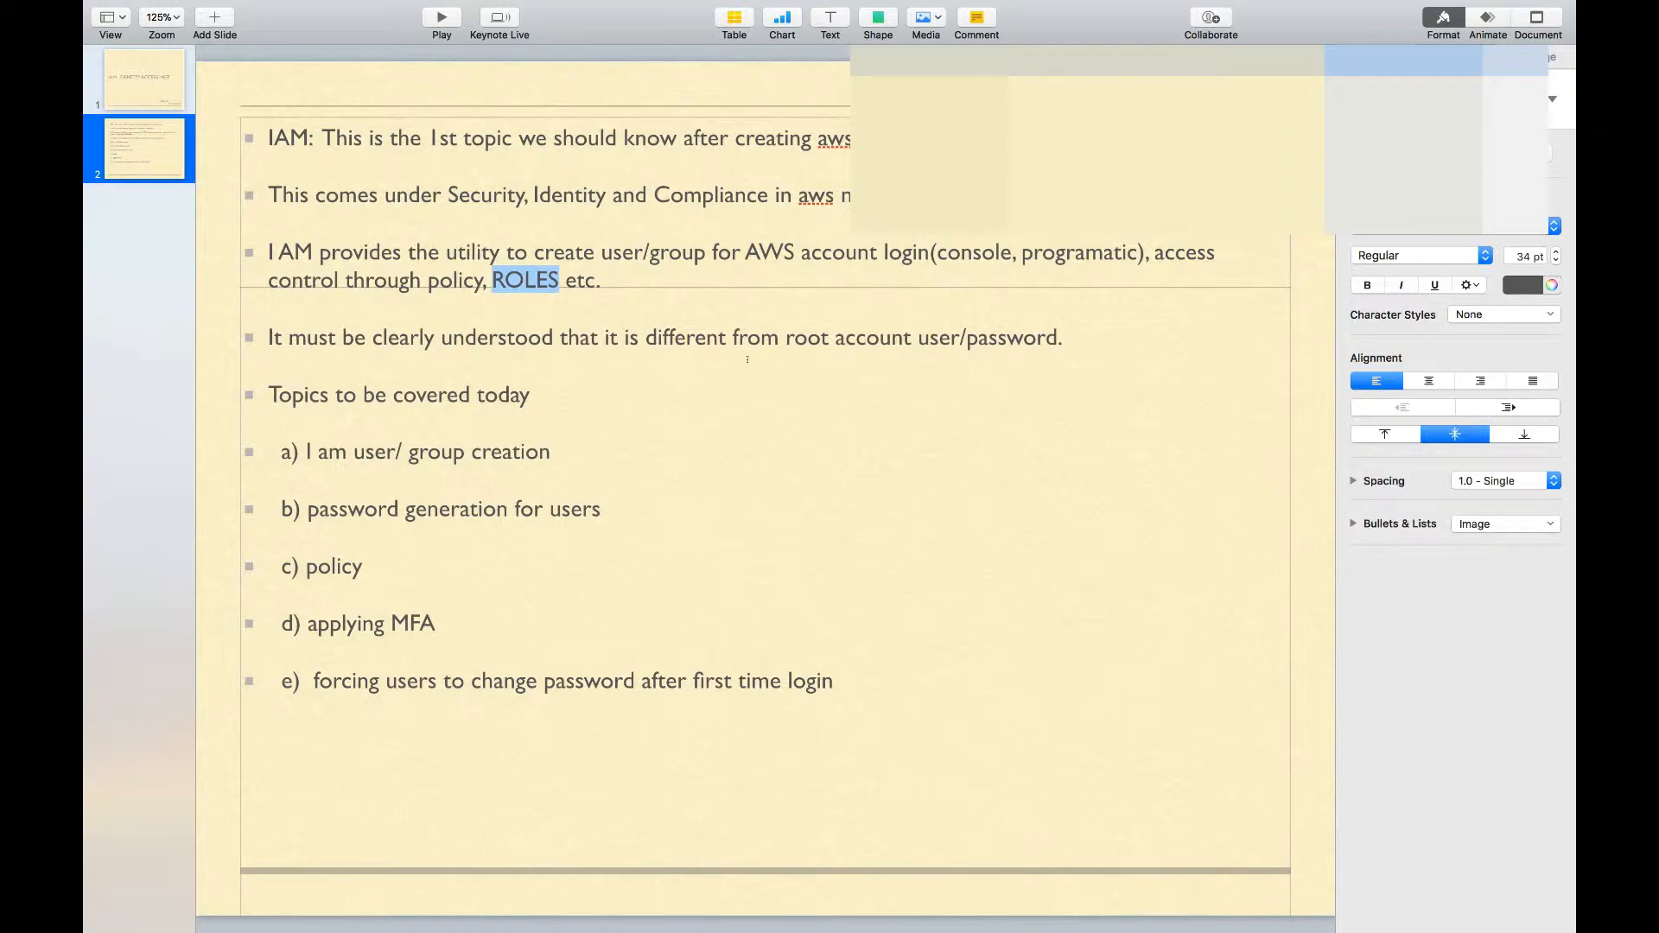
{"action": "left_click", "coordinate": [577, 327]}
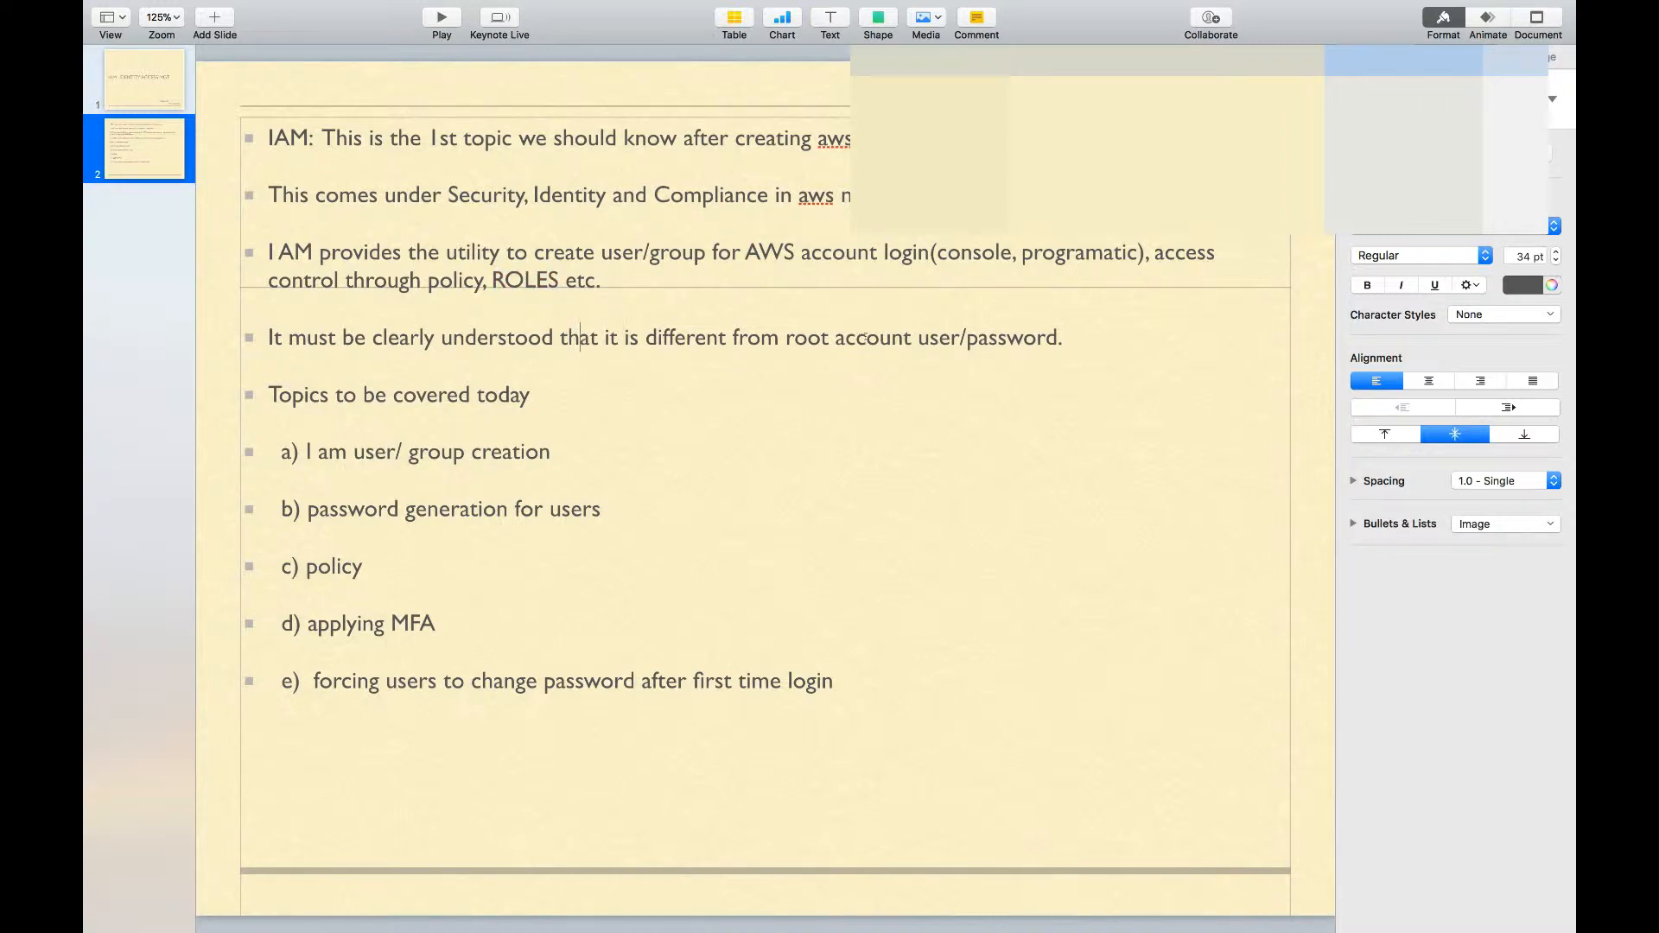
{"action": "double_click", "coordinate": [866, 337]}
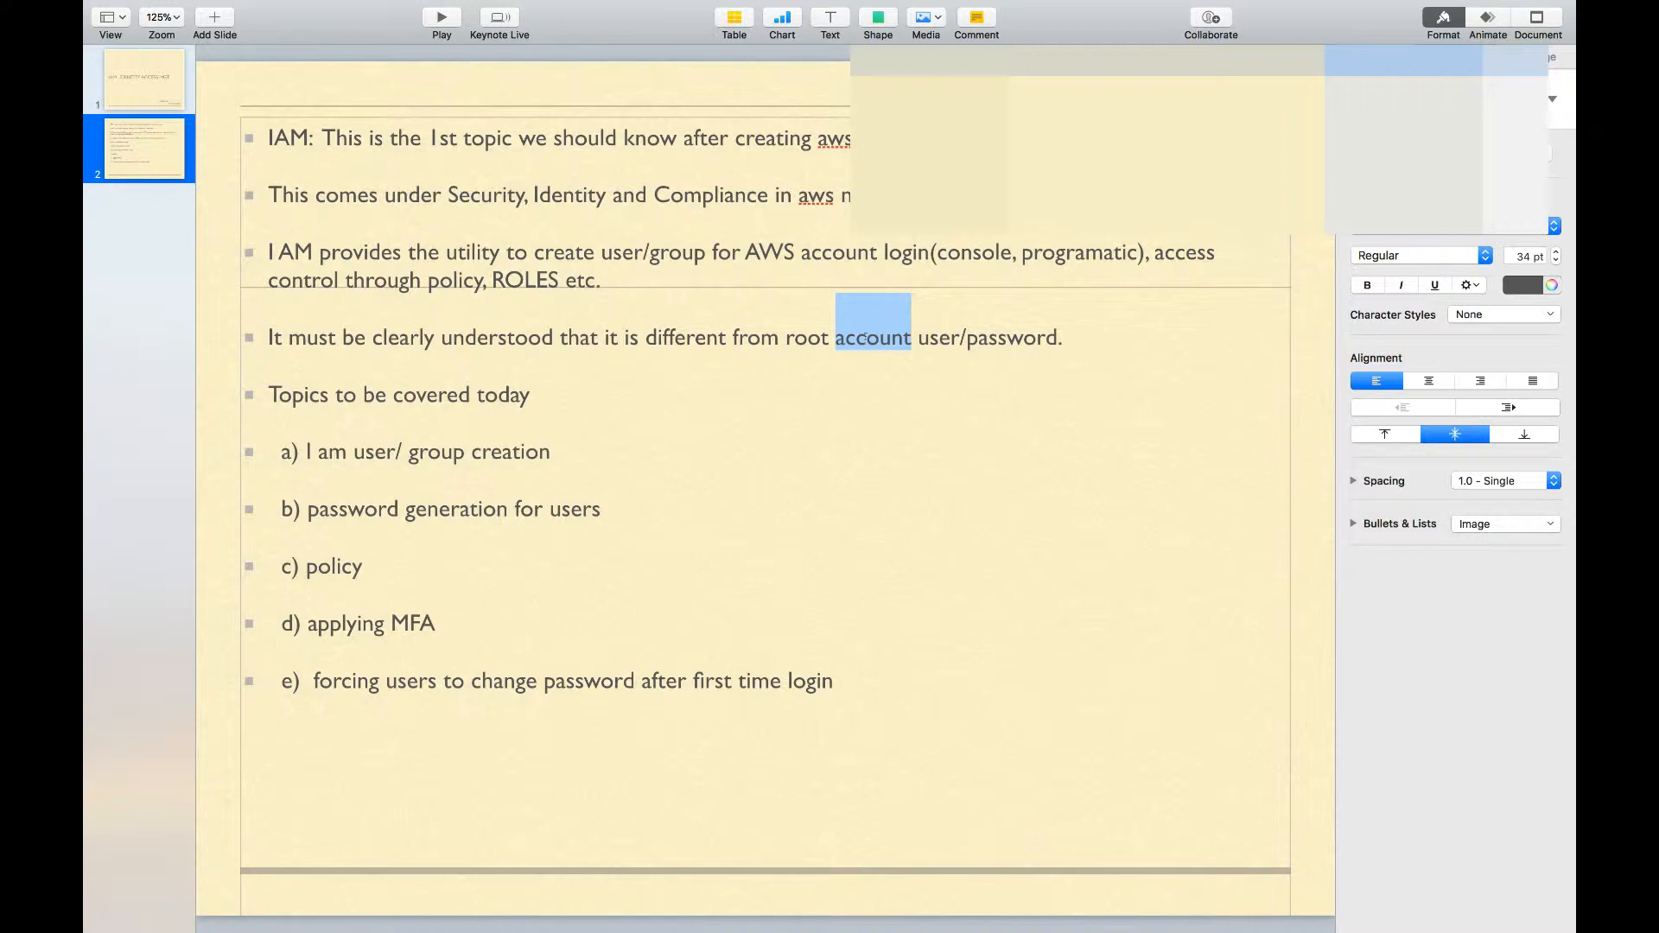
{"action": "left_click", "coordinate": [564, 388]}
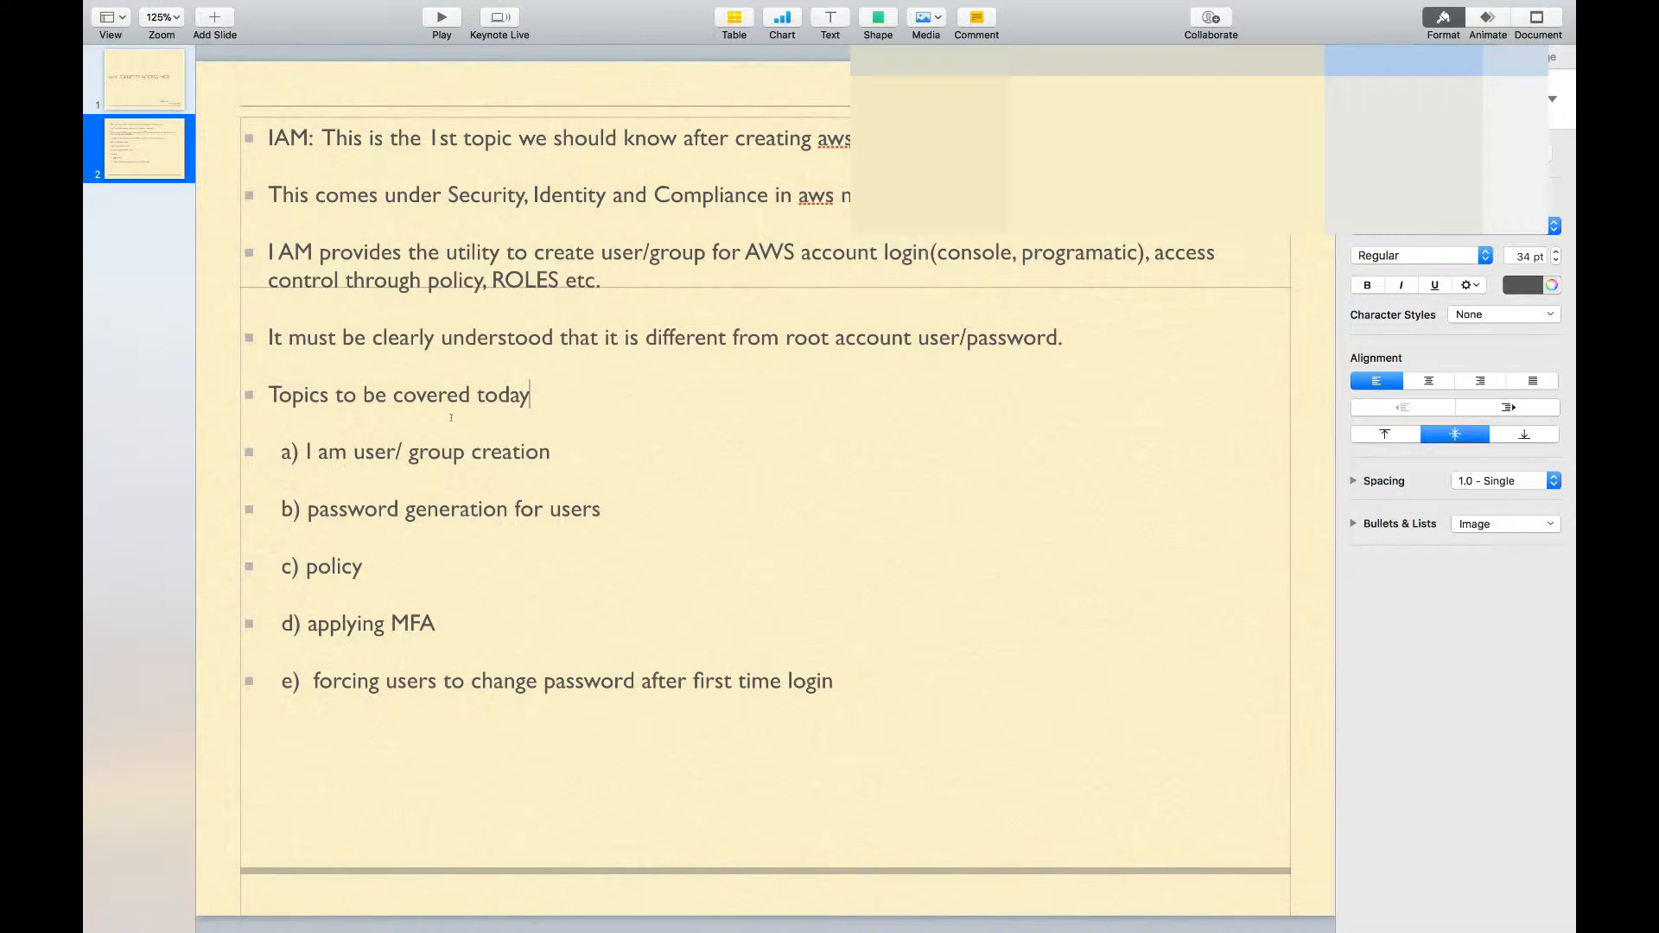
Capitalize "am" in topic a) on the slide so it reads "I AM user/ group creation".
{"action": "left_click", "coordinate": [347, 450]}
{"action": "key", "text": "BackSpace"}
{"action": "key", "text": "BackSpace"}
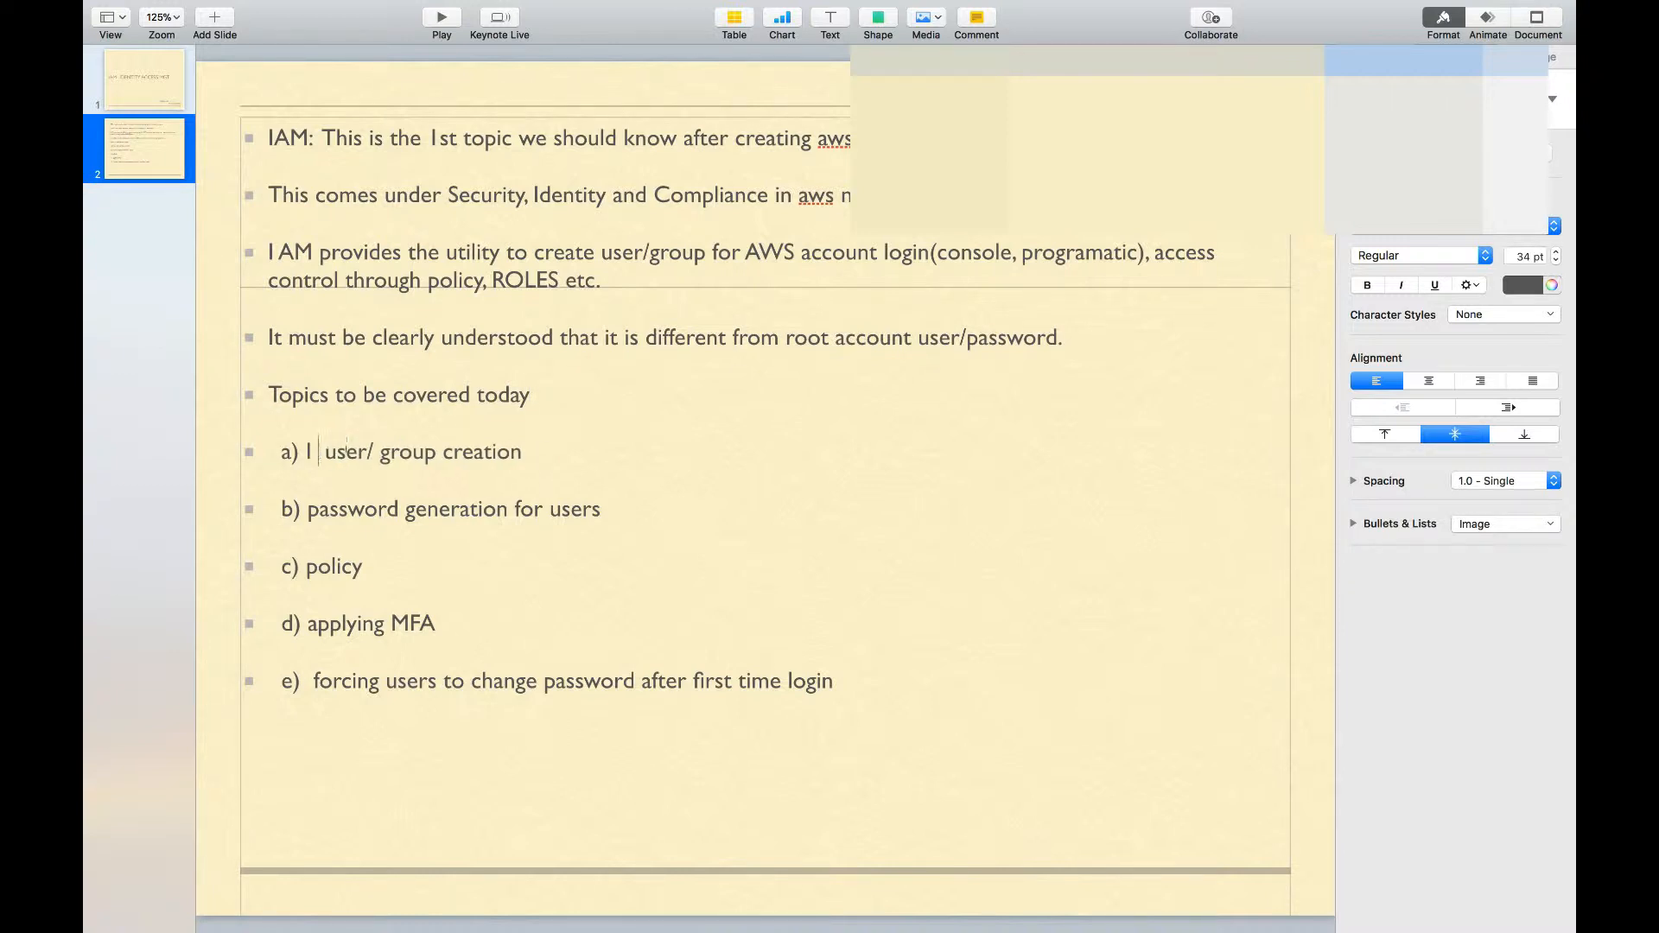
{"action": "type", "text": "AM"}
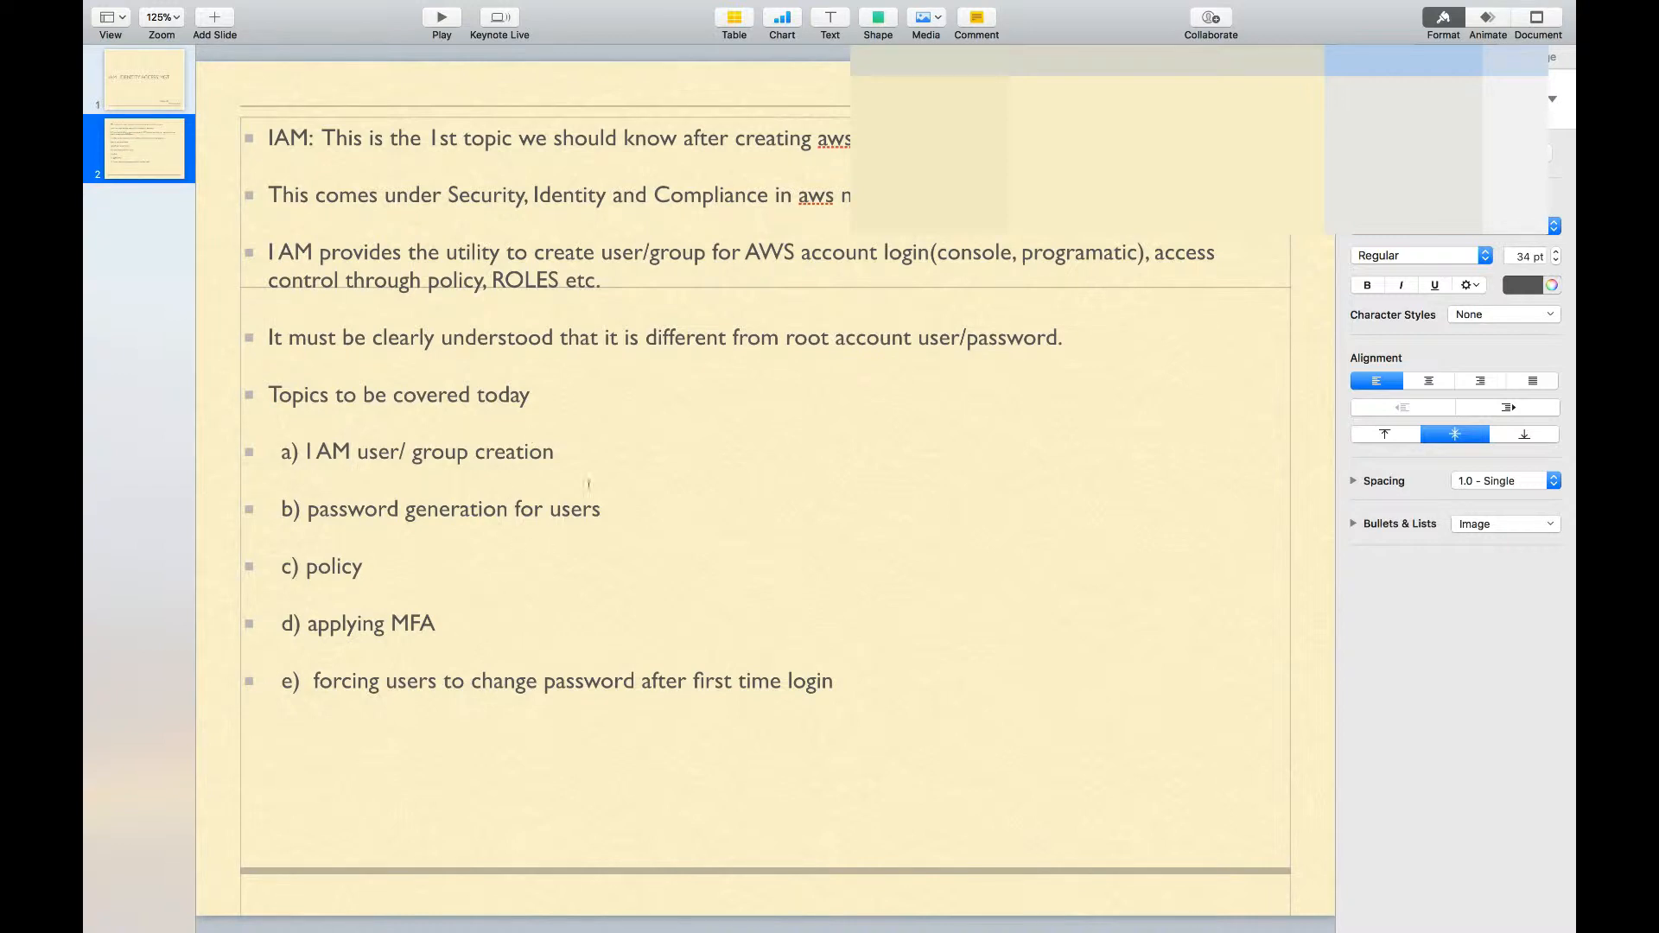
{"action": "left_click", "coordinate": [629, 507]}
{"action": "double_click", "coordinate": [343, 568]}
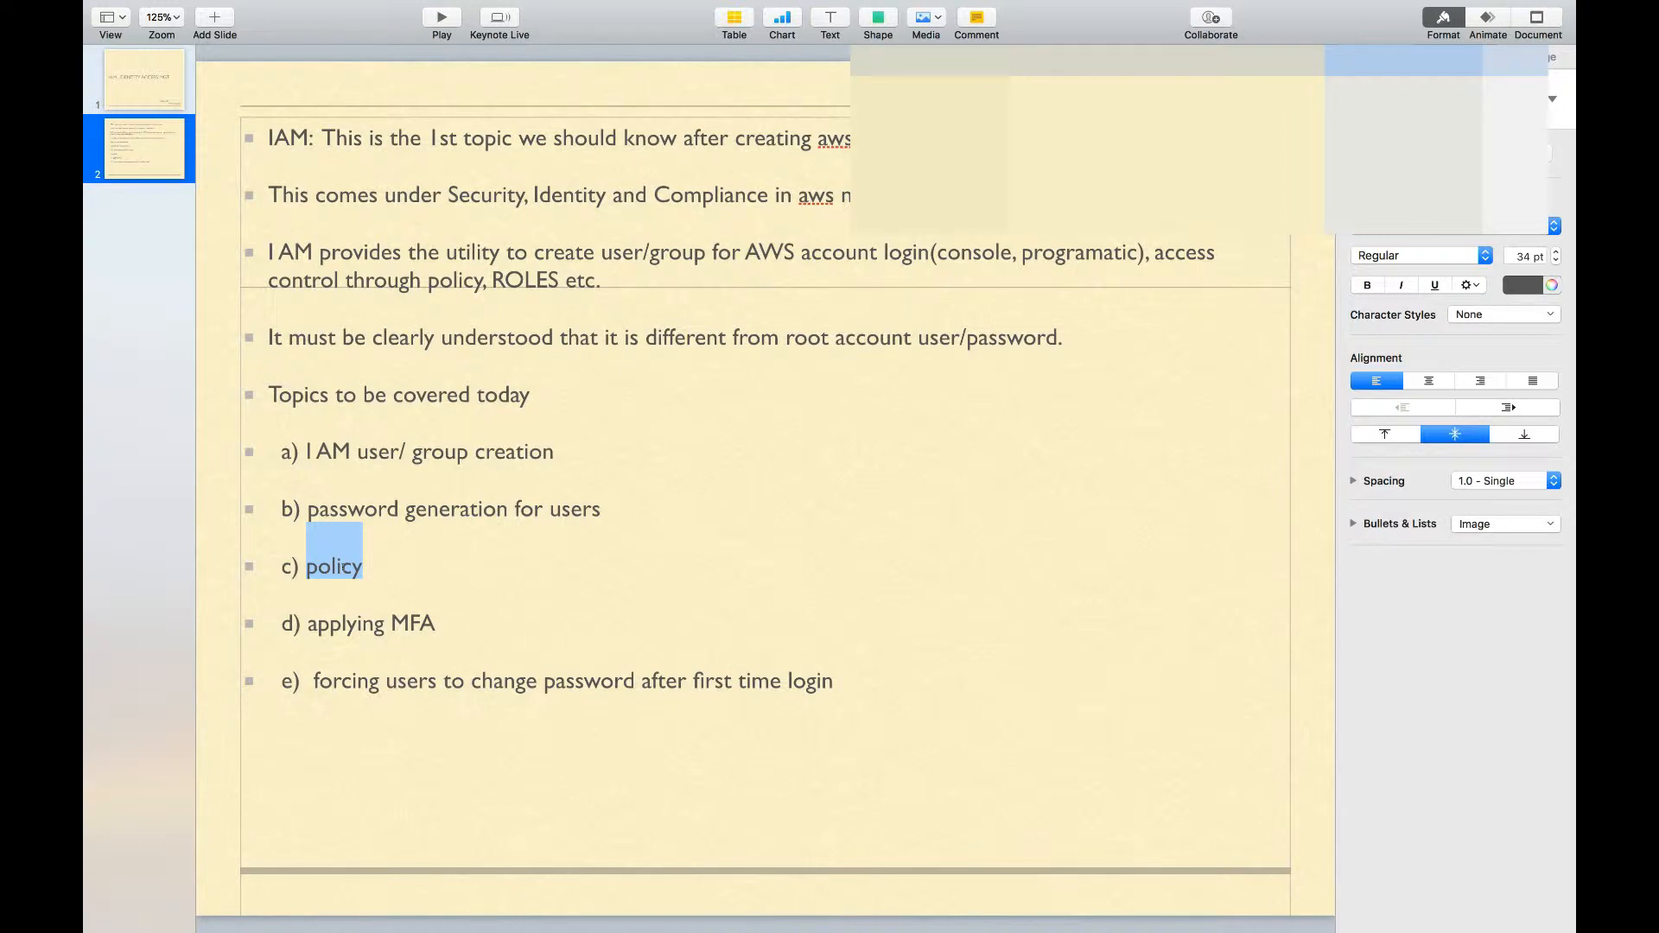
{"action": "double_click", "coordinate": [408, 622]}
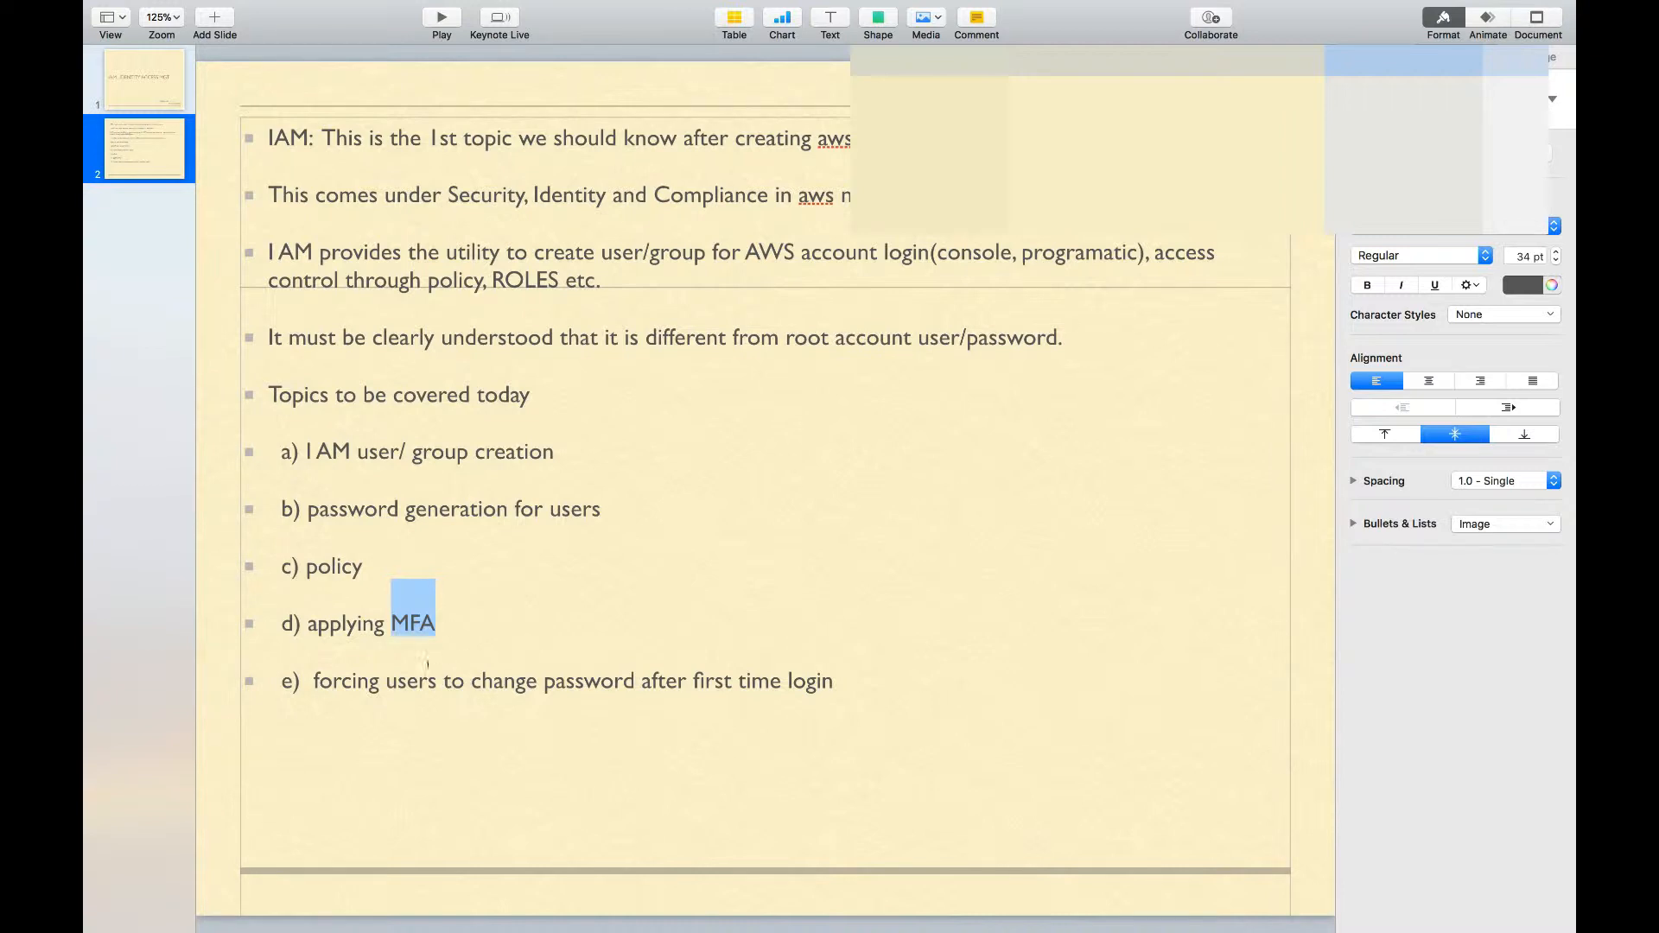
{"action": "double_click", "coordinate": [343, 678]}
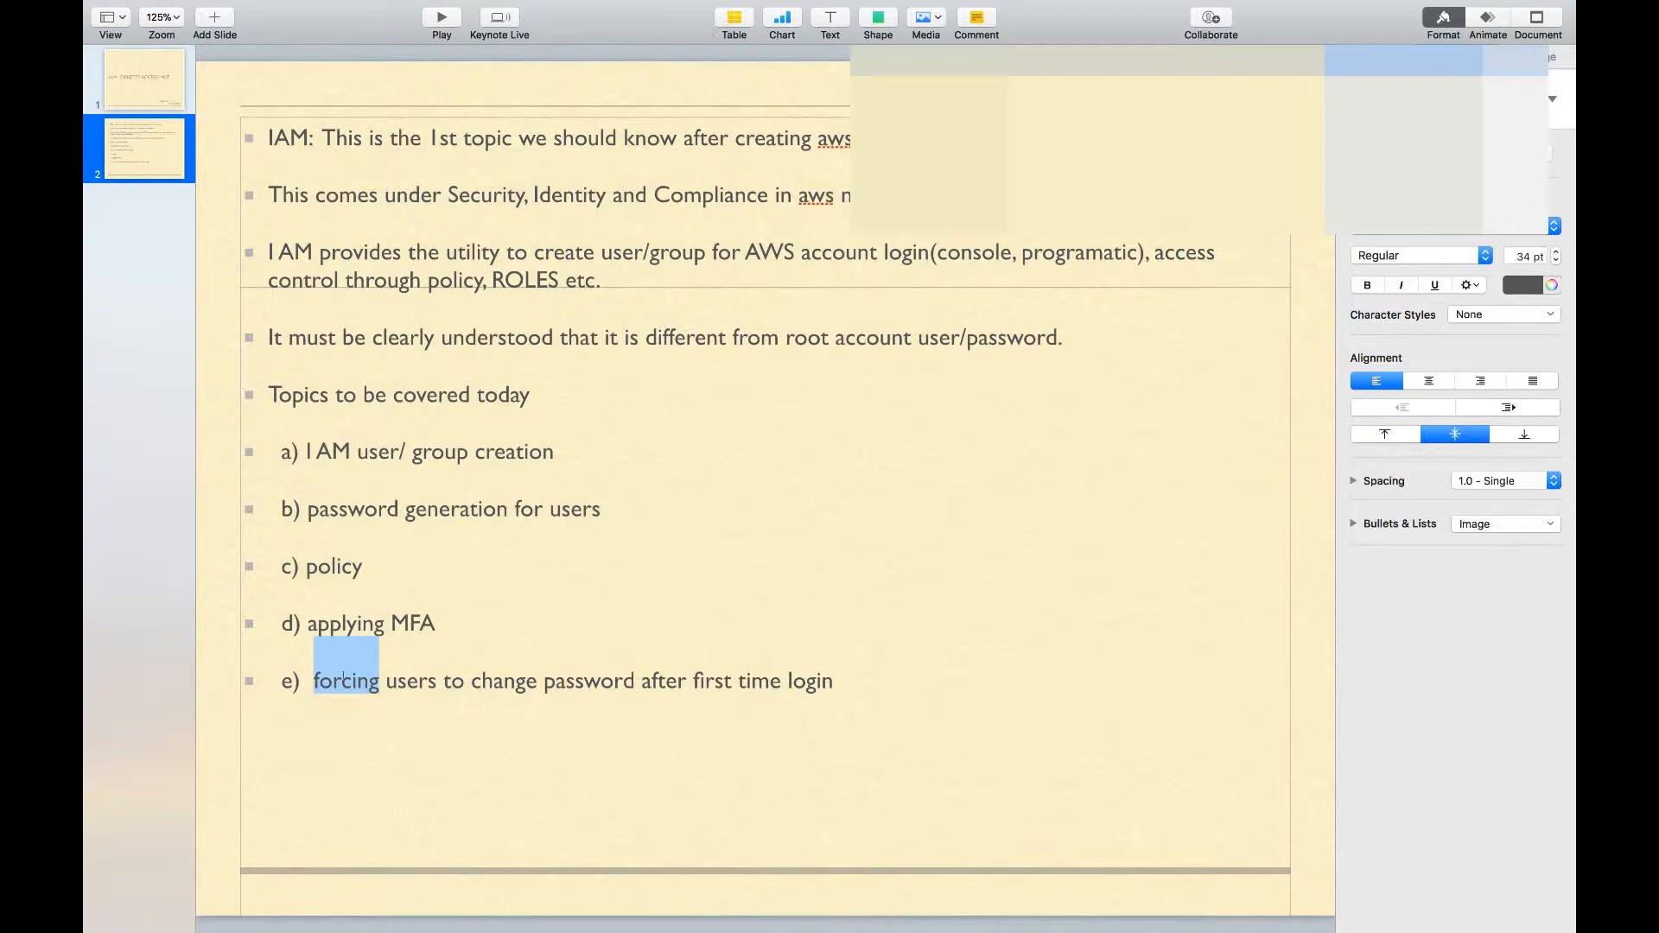
Switch to the AWS Management Console in the browser and open the IAM service under Security, Identity & Compliance.
{"action": "key", "text": "super+Tab"}
{"action": "key", "text": "super+Tab"}
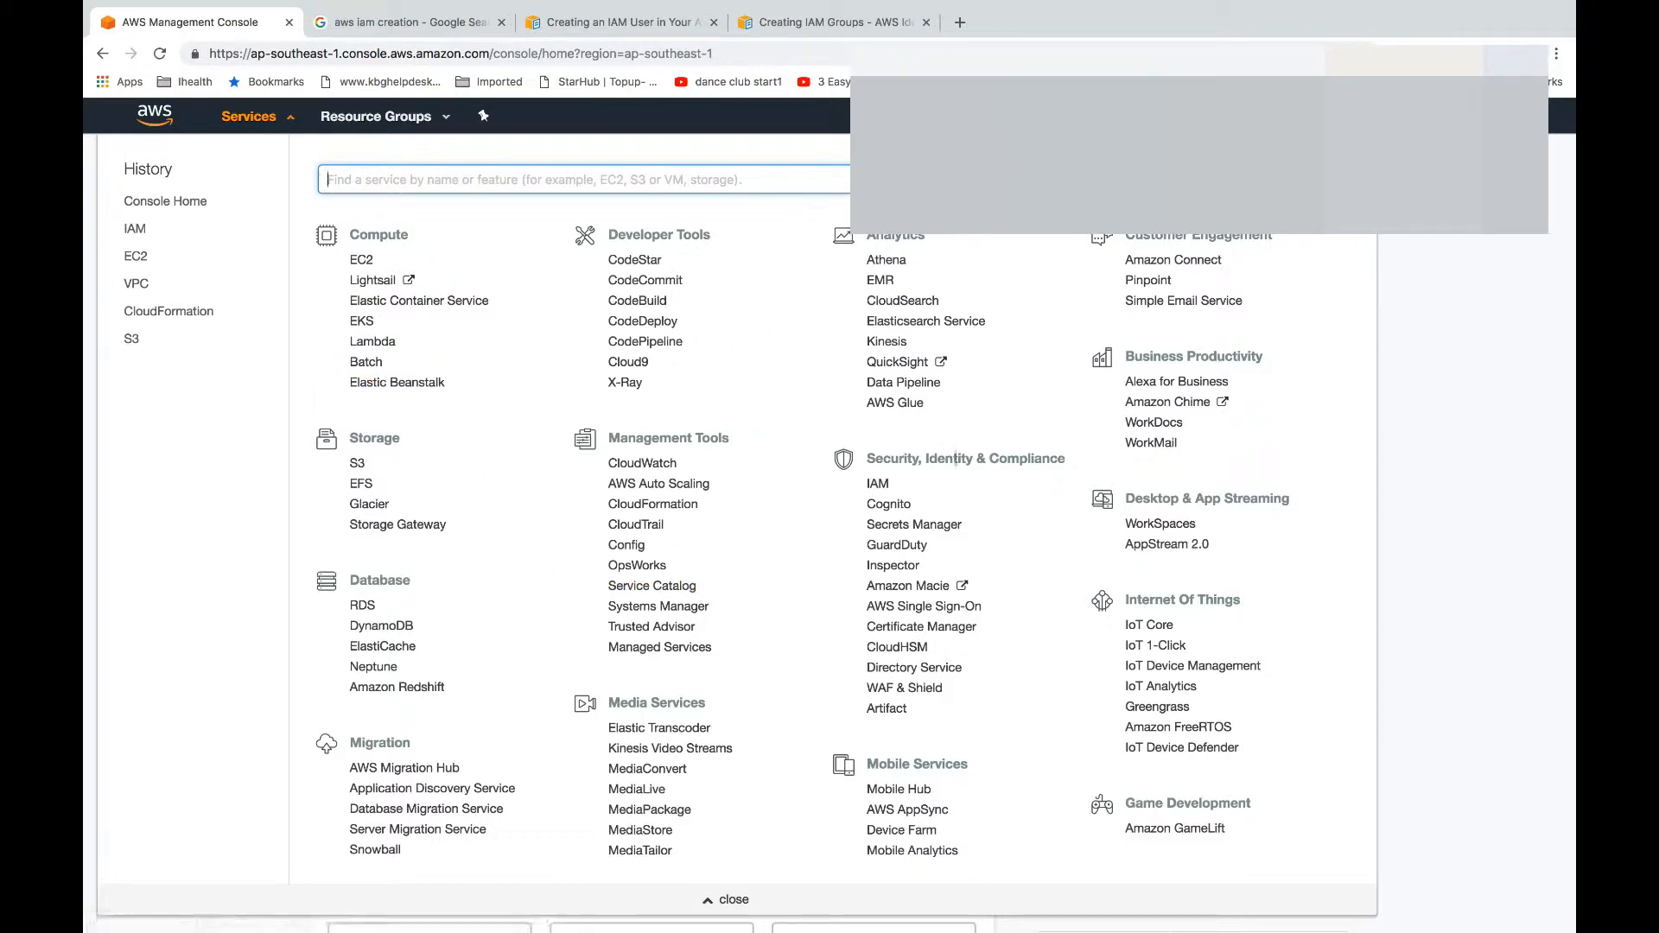
{"action": "left_click", "coordinate": [875, 481]}
{"action": "left_click", "coordinate": [871, 483]}
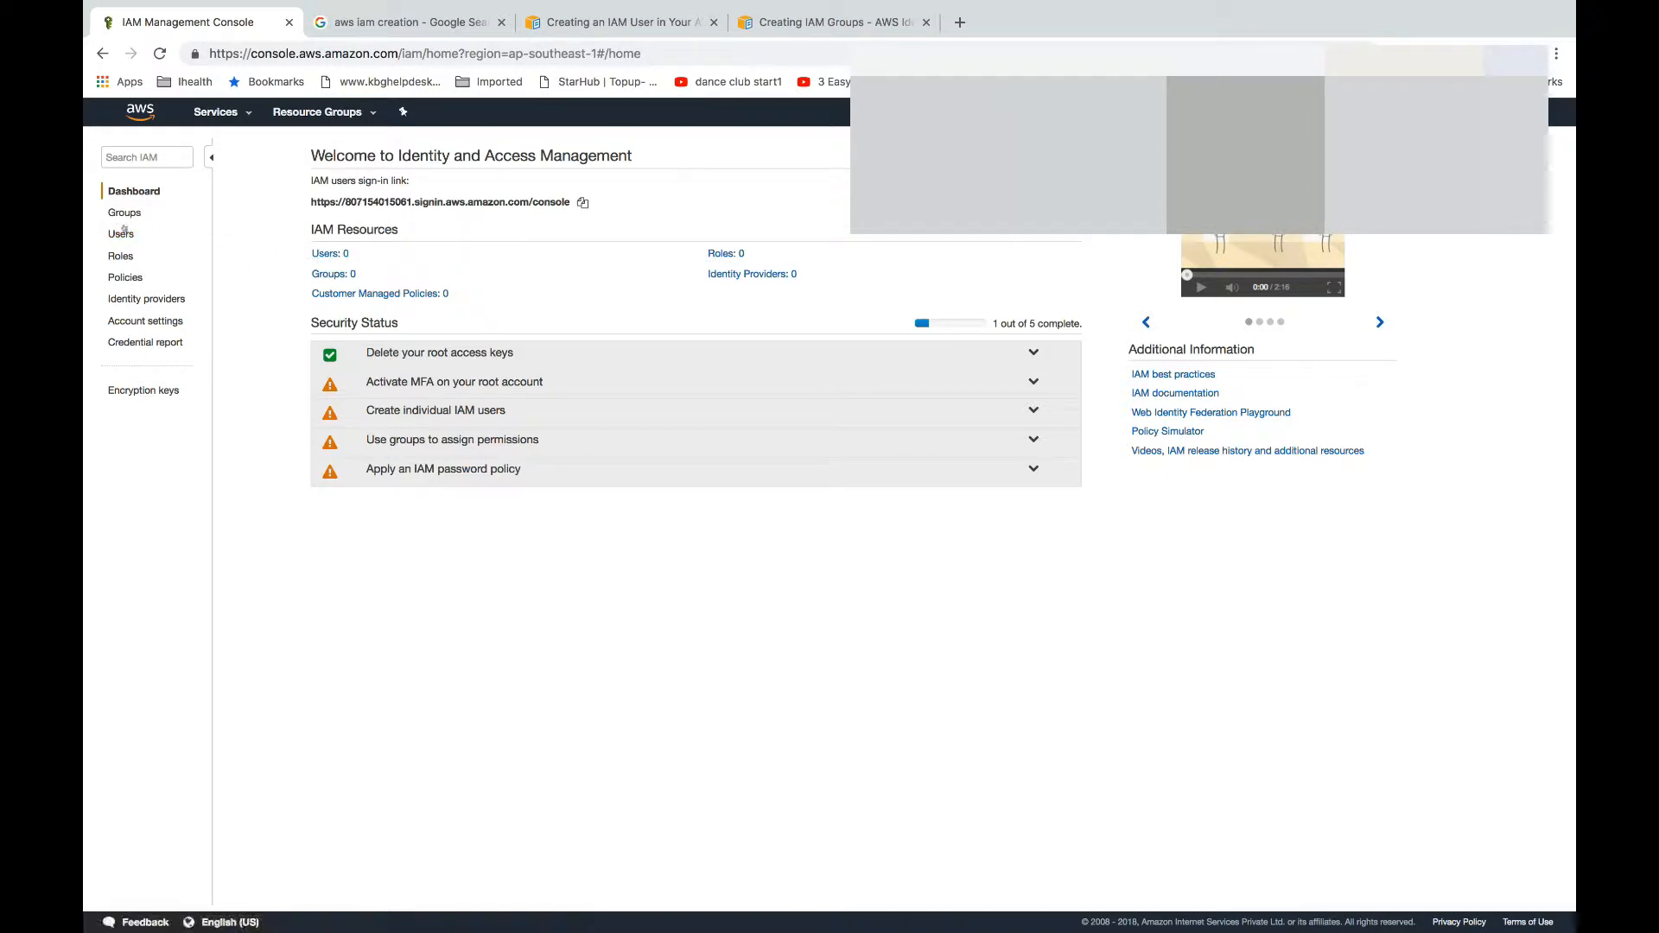
Start adding a new IAM user and enter devops-user as the user name.
{"action": "left_click", "coordinate": [121, 232]}
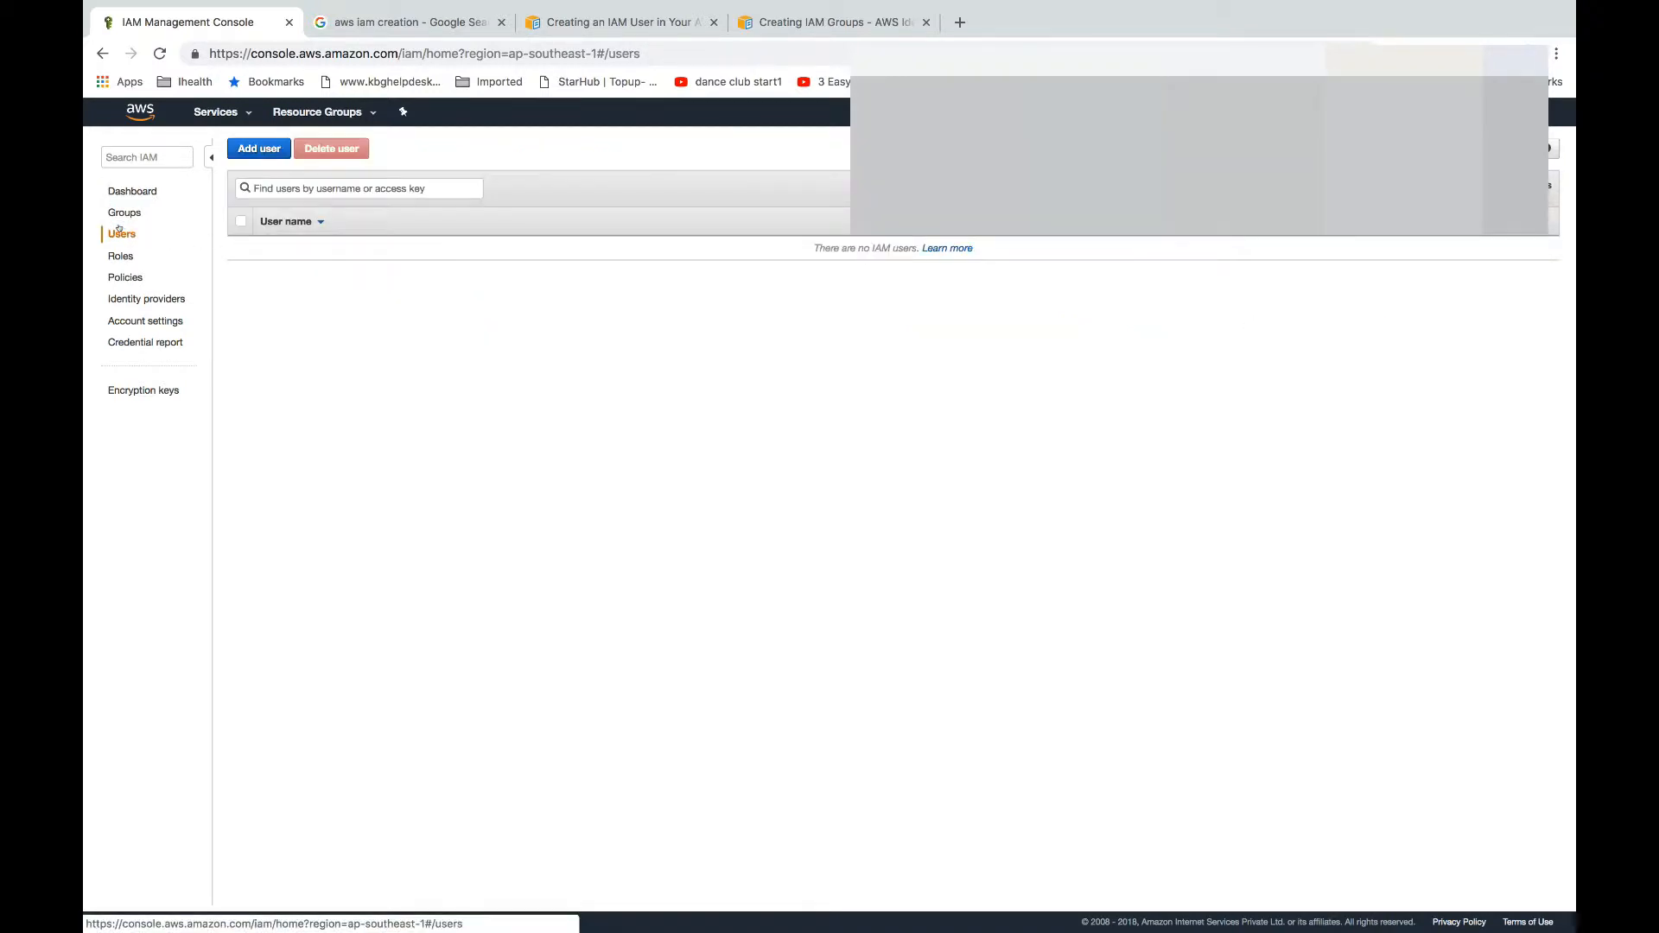
{"action": "left_click", "coordinate": [248, 147]}
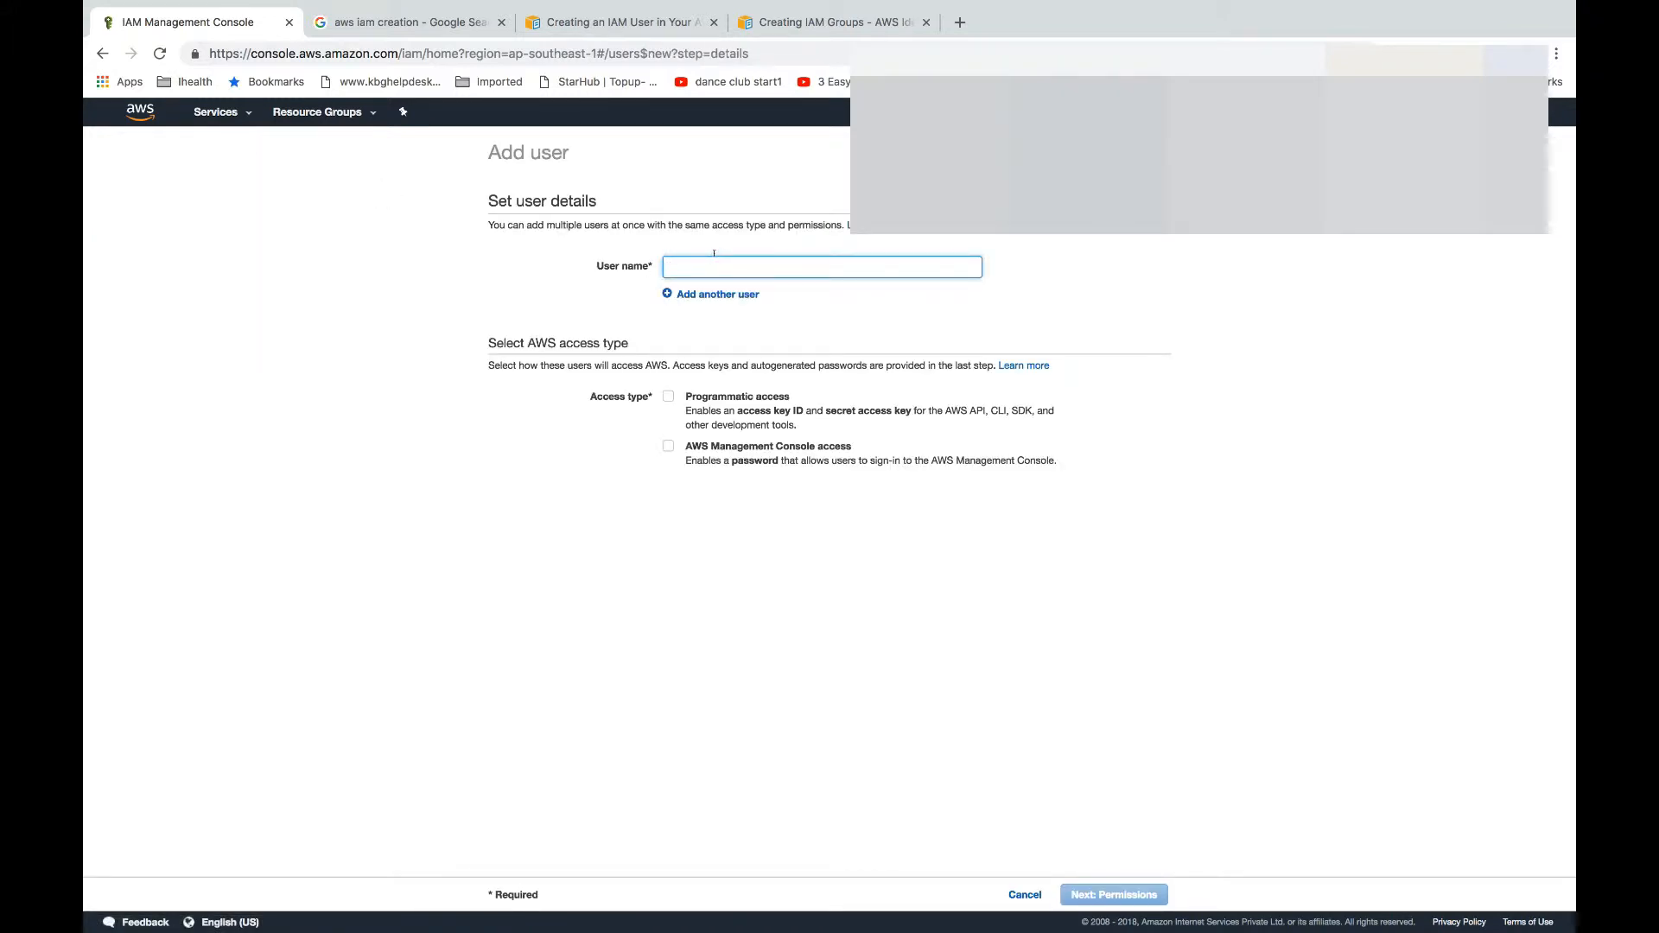
{"action": "type", "text": "devop"}
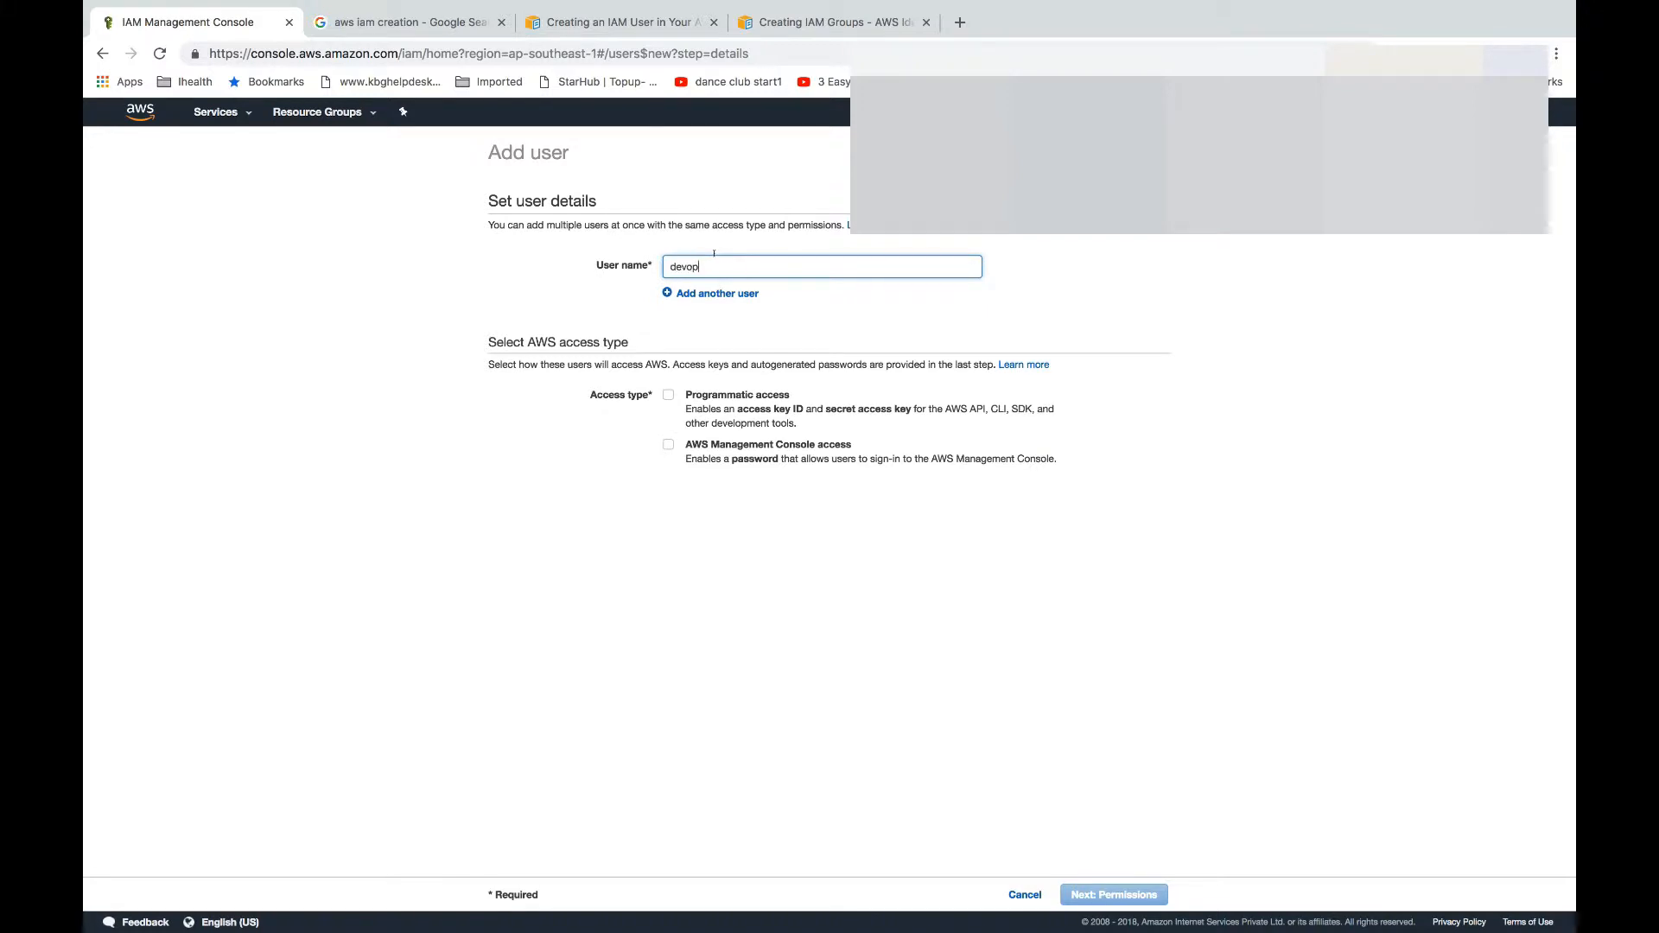
{"action": "type", "text": "s-"}
{"action": "type", "text": "ev"}
{"action": "key", "text": "BackSpace"}
{"action": "key", "text": "BackSpace"}
{"action": "key", "text": "BackSpace"}
{"action": "key", "text": "BackSpace"}
{"action": "type", "text": "-user"}
{"action": "left_click_drag", "start_coordinate": [741, 267], "coordinate": [552, 268]}
{"action": "left_click", "coordinate": [1353, 113]}
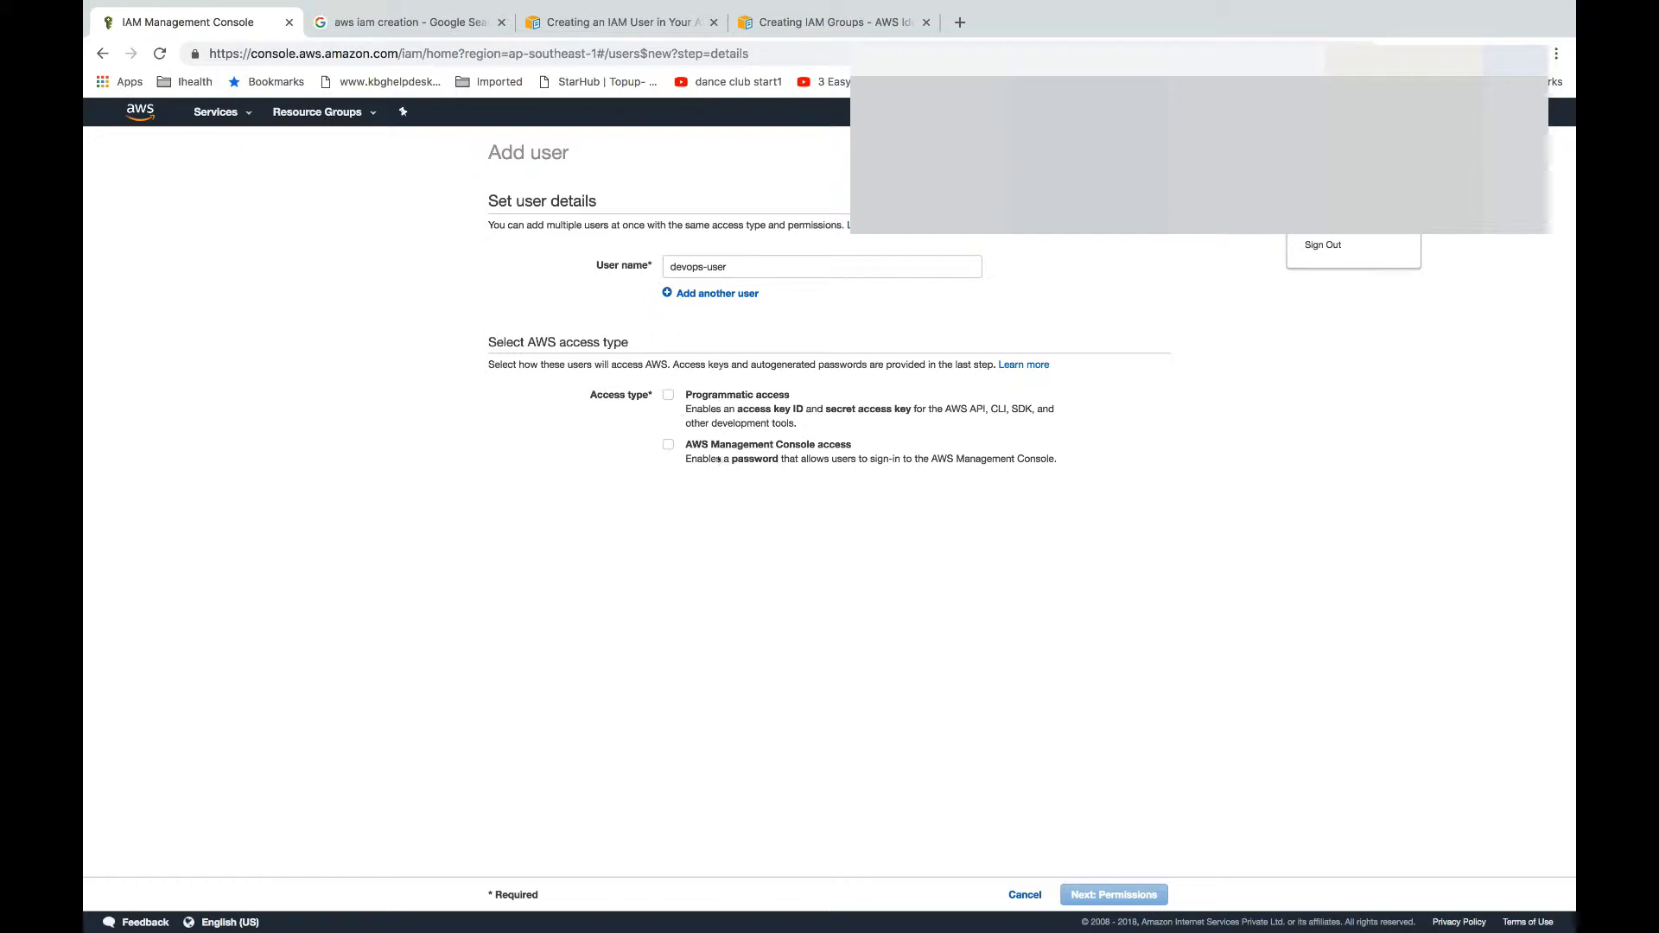
{"action": "left_click", "coordinate": [785, 543]}
Enable AWS Management Console access with a custom console password, enter the password, and continue to the permissions.
{"action": "left_click", "coordinate": [666, 446]}
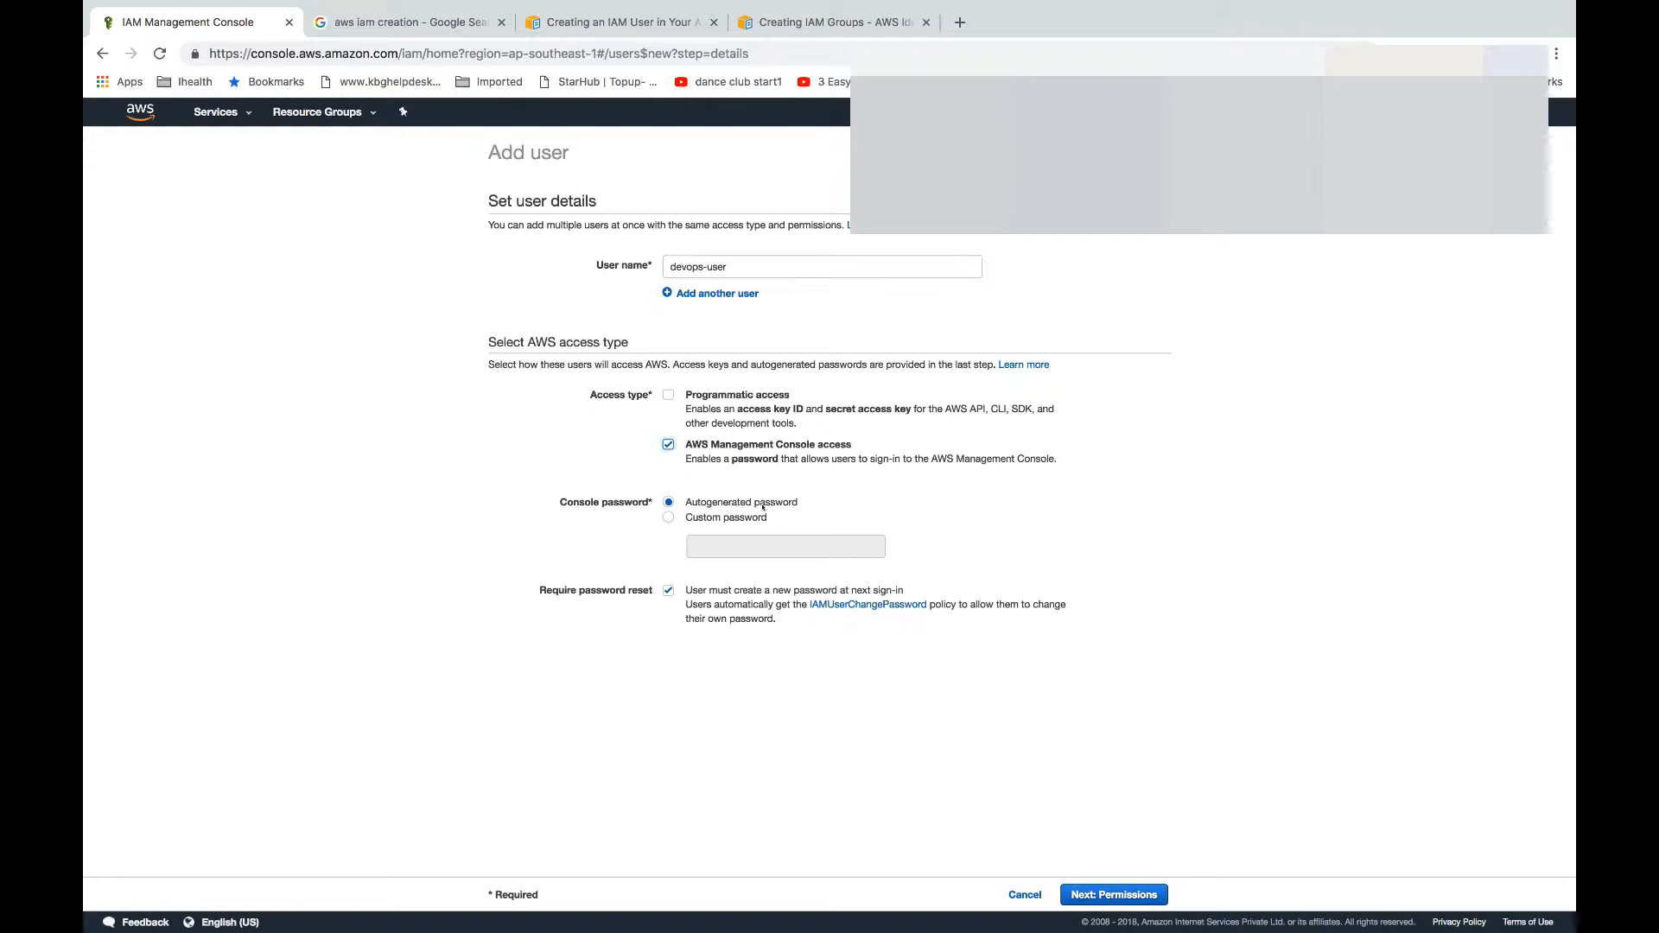
{"action": "left_click", "coordinate": [666, 516]}
{"action": "left_click", "coordinate": [728, 539]}
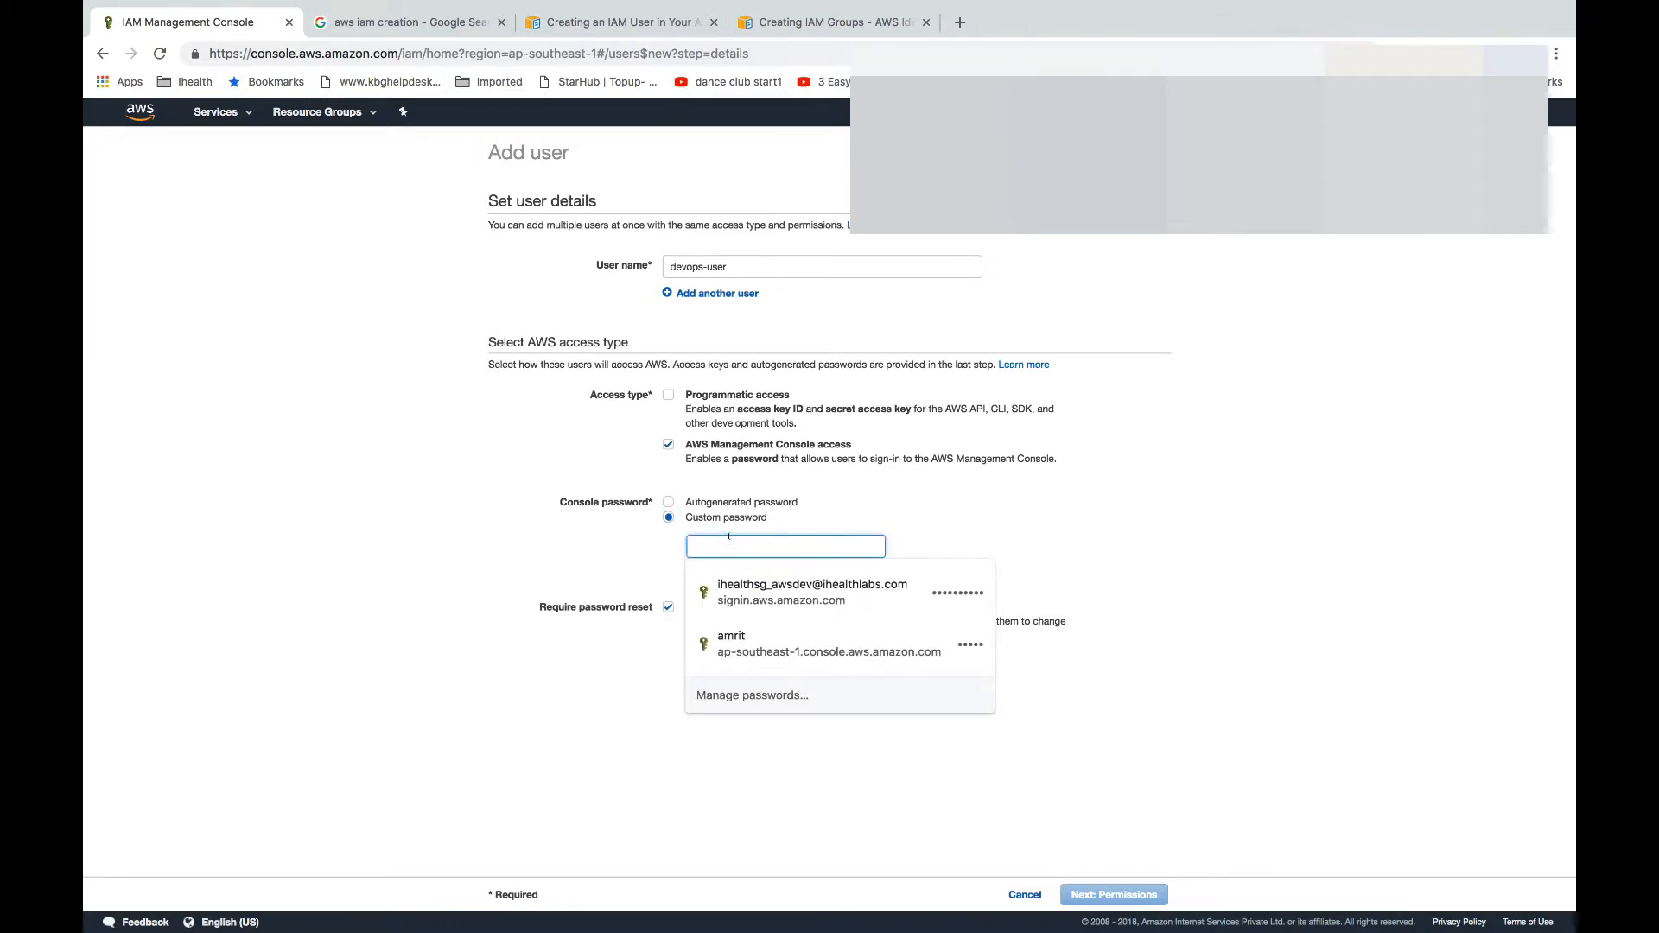
{"action": "type", "text": "•••"}
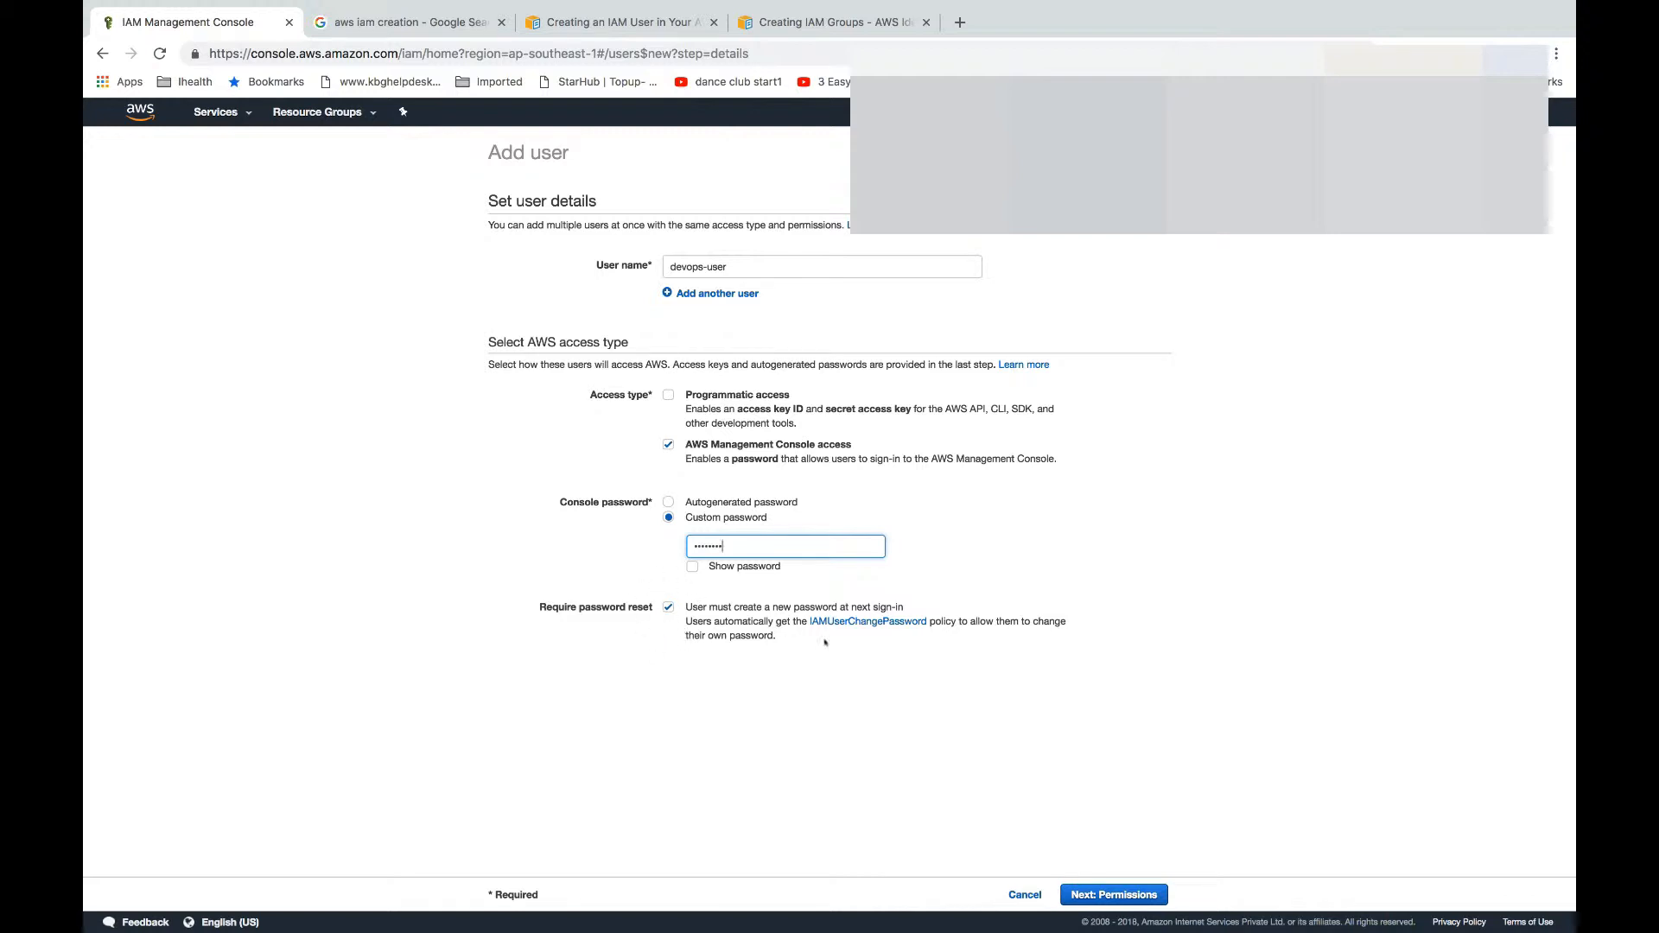
{"action": "left_click", "coordinate": [1117, 896]}
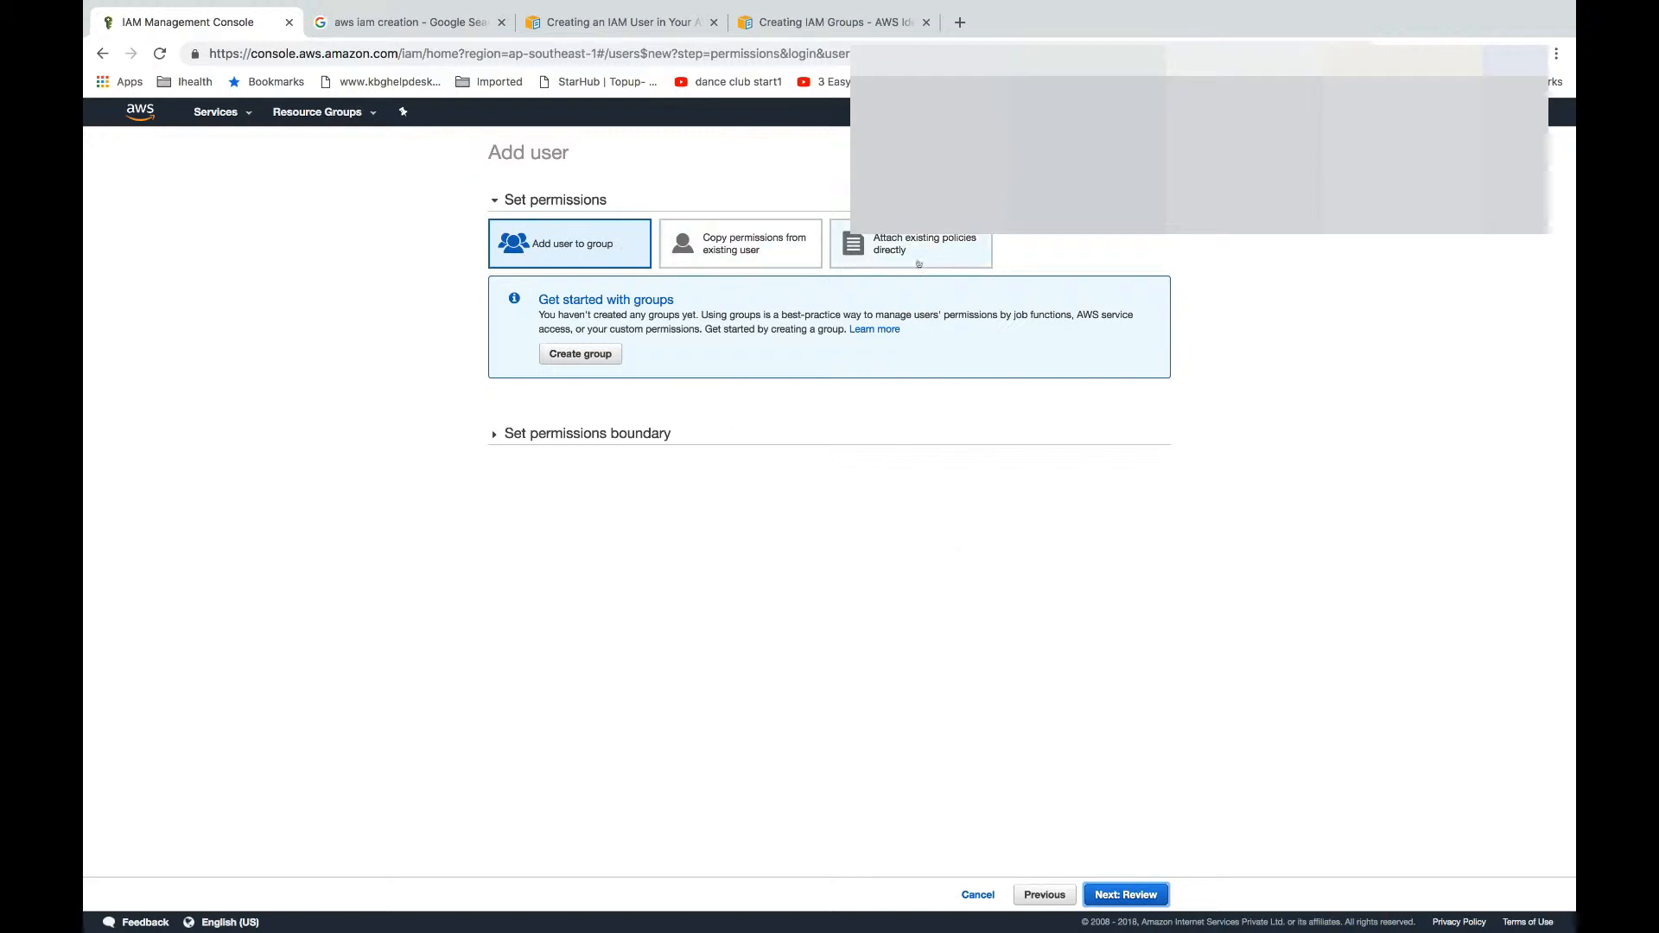
Attach the existing AdministratorAccess policy directly to the new user.
{"action": "left_click", "coordinate": [735, 249]}
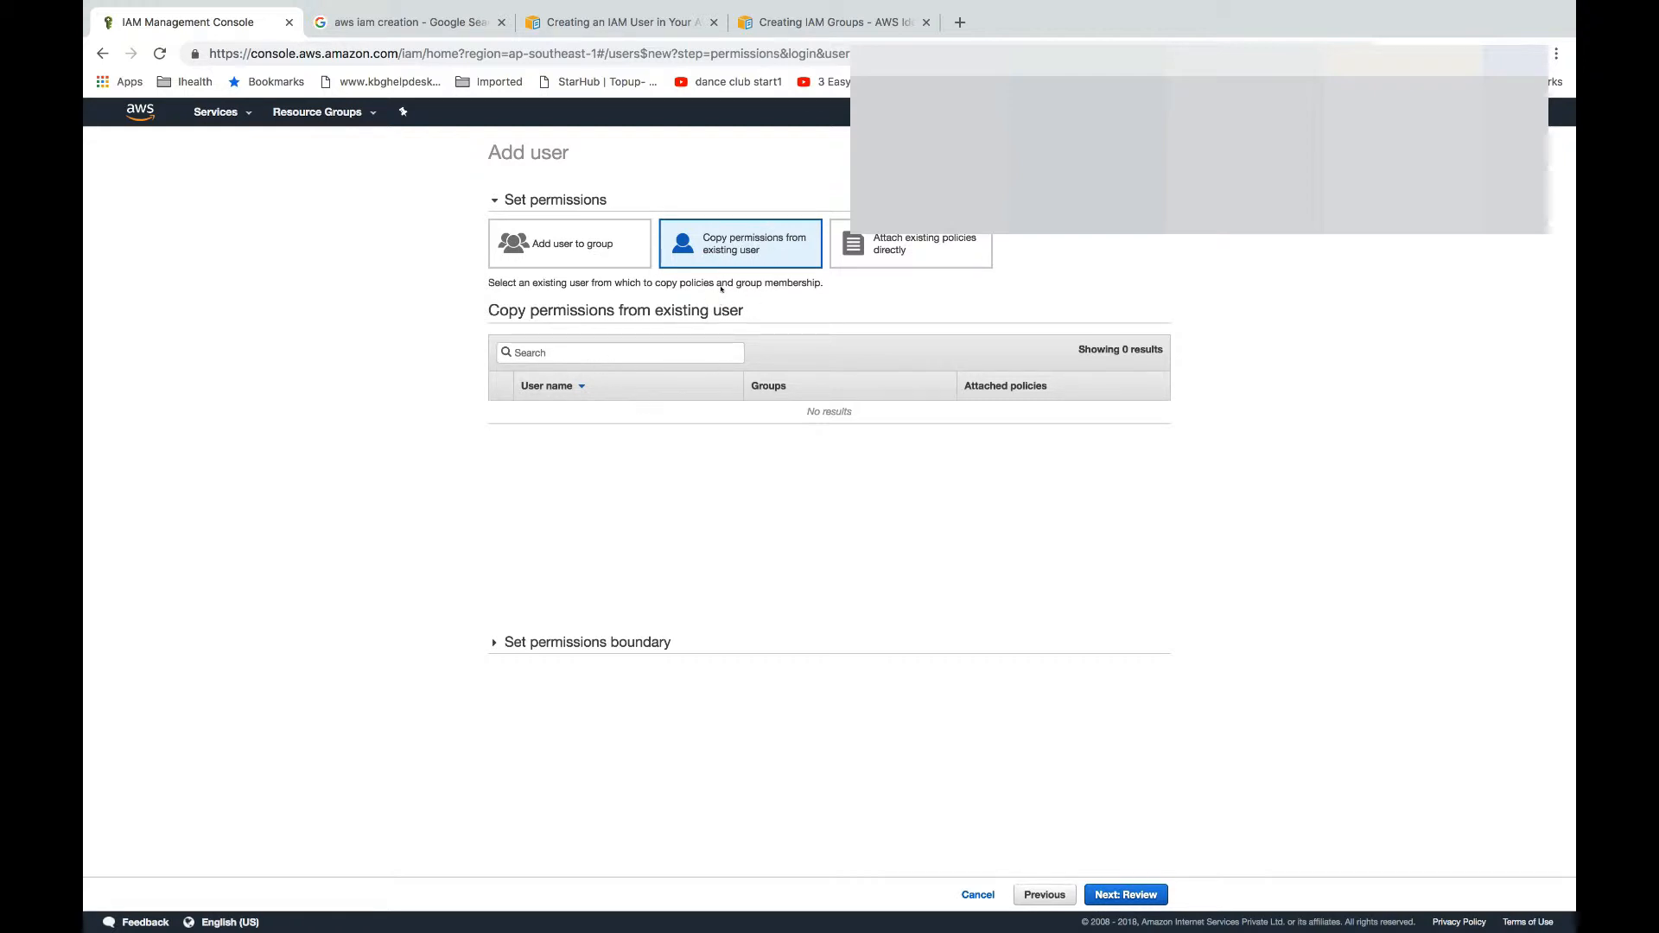
{"action": "left_click", "coordinate": [917, 247]}
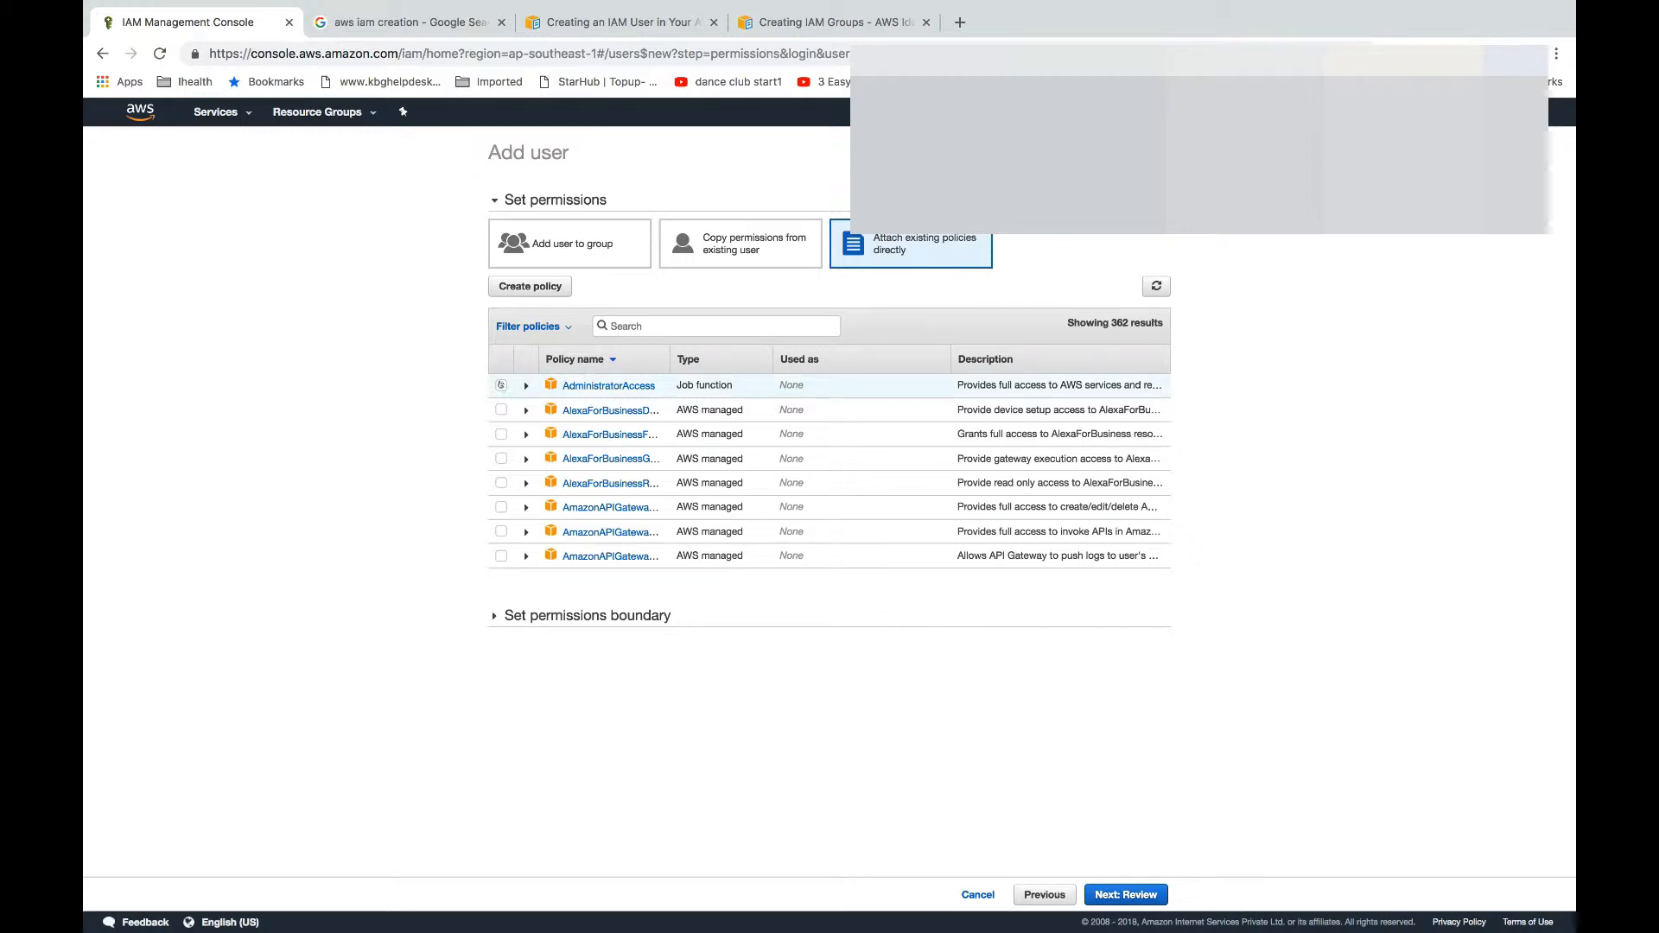
{"action": "scroll", "coordinate": [613, 475], "scroll_direction": "down", "scroll_amount": 10}
{"action": "scroll", "coordinate": [612, 476], "scroll_direction": "up", "scroll_amount": 10}
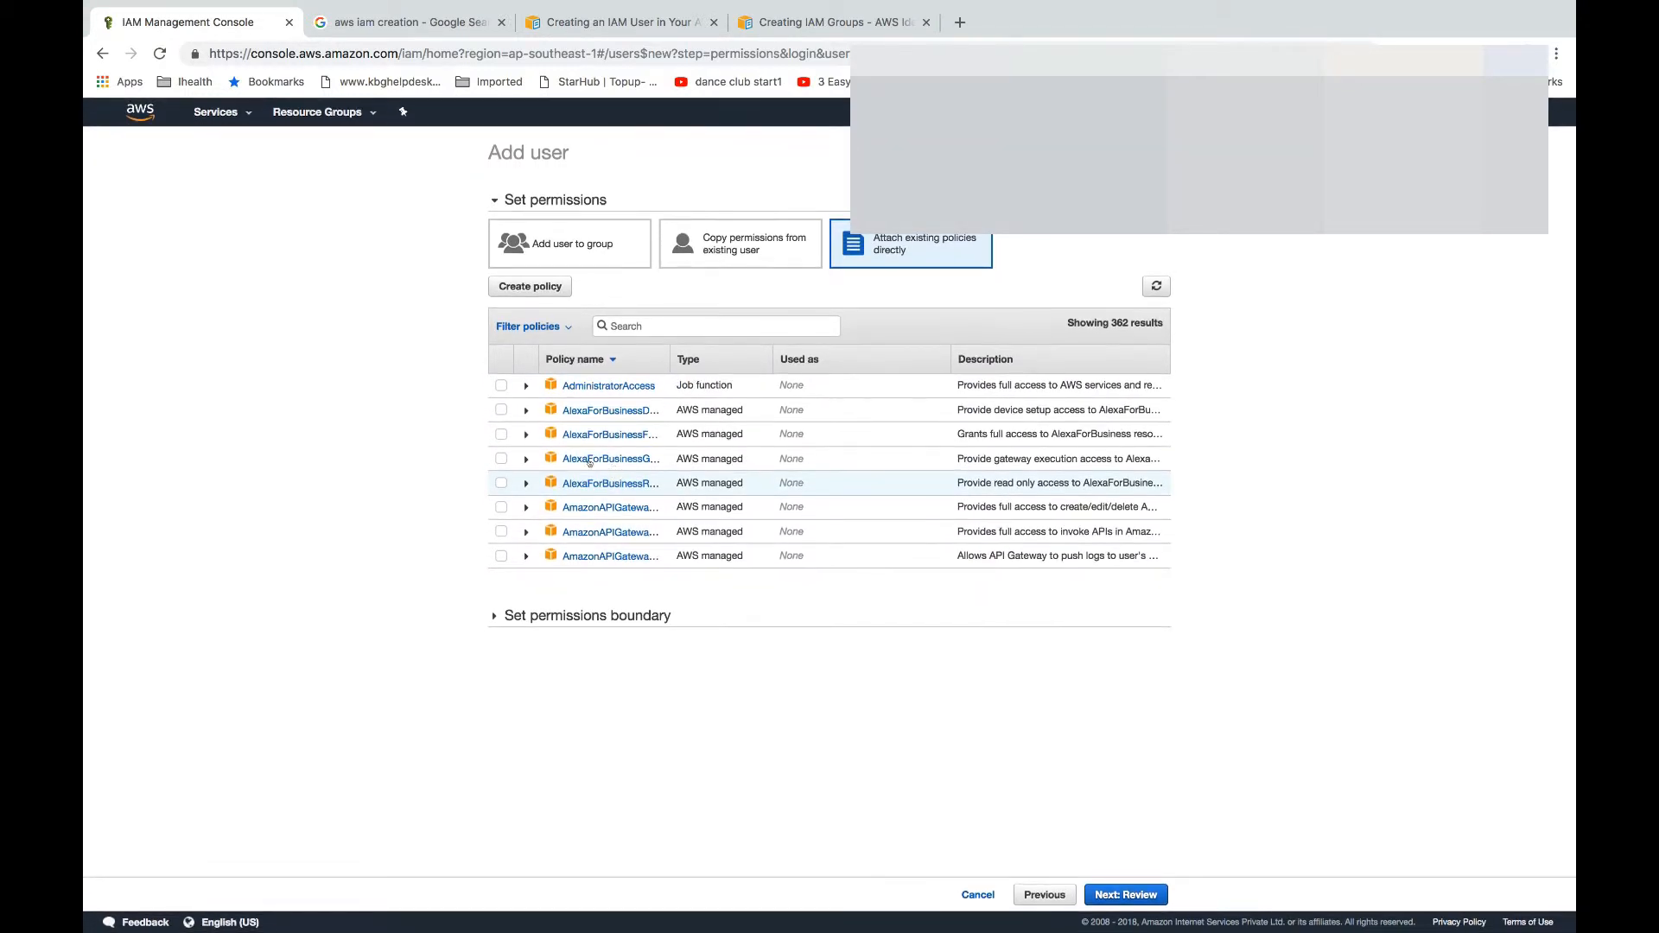
{"action": "left_click", "coordinate": [500, 384]}
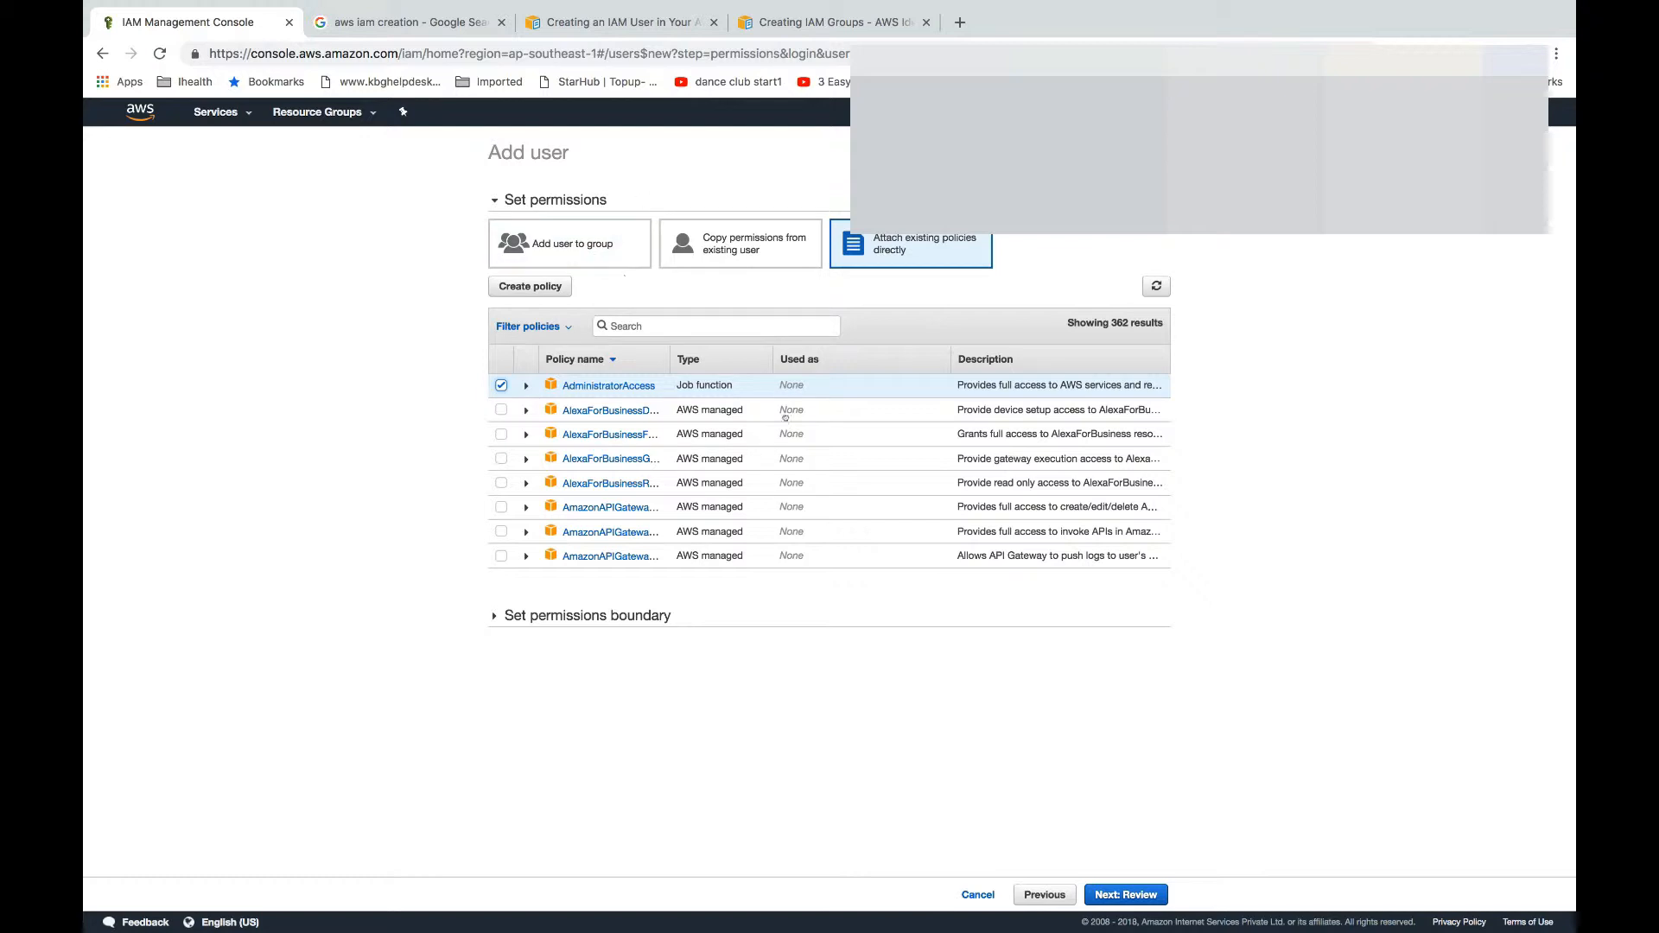
Check the permissions boundary options, leave the user without a boundary, and create the user from the review.
{"action": "left_click", "coordinate": [493, 615]}
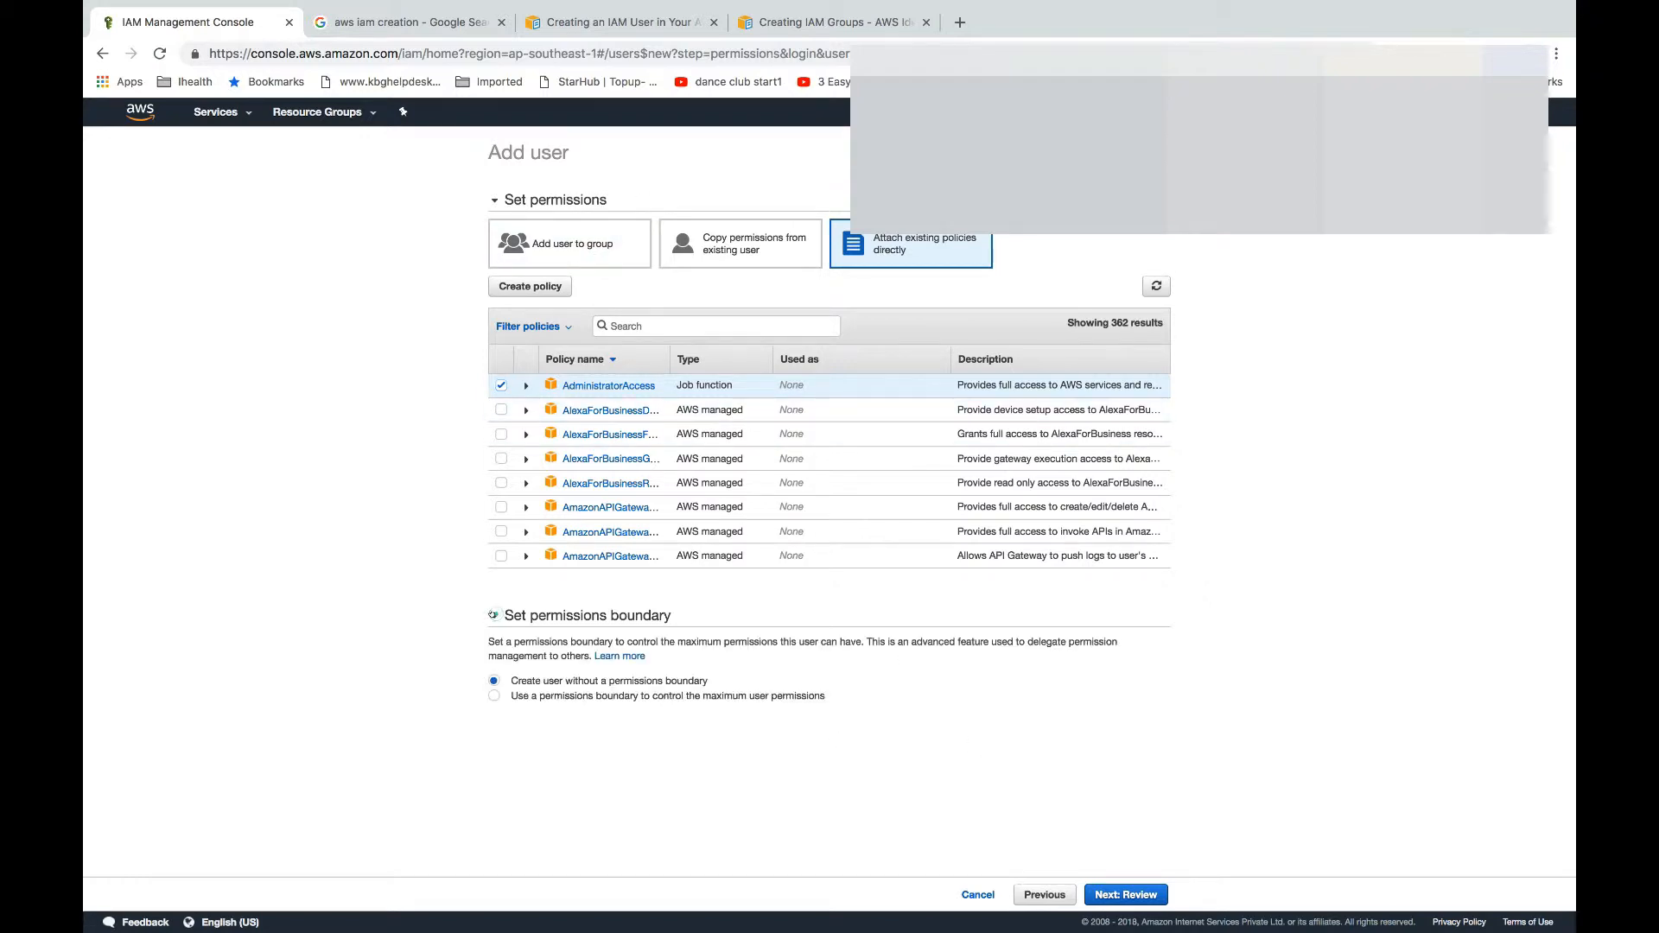
{"action": "scroll", "coordinate": [716, 721], "scroll_direction": "down", "scroll_amount": 1}
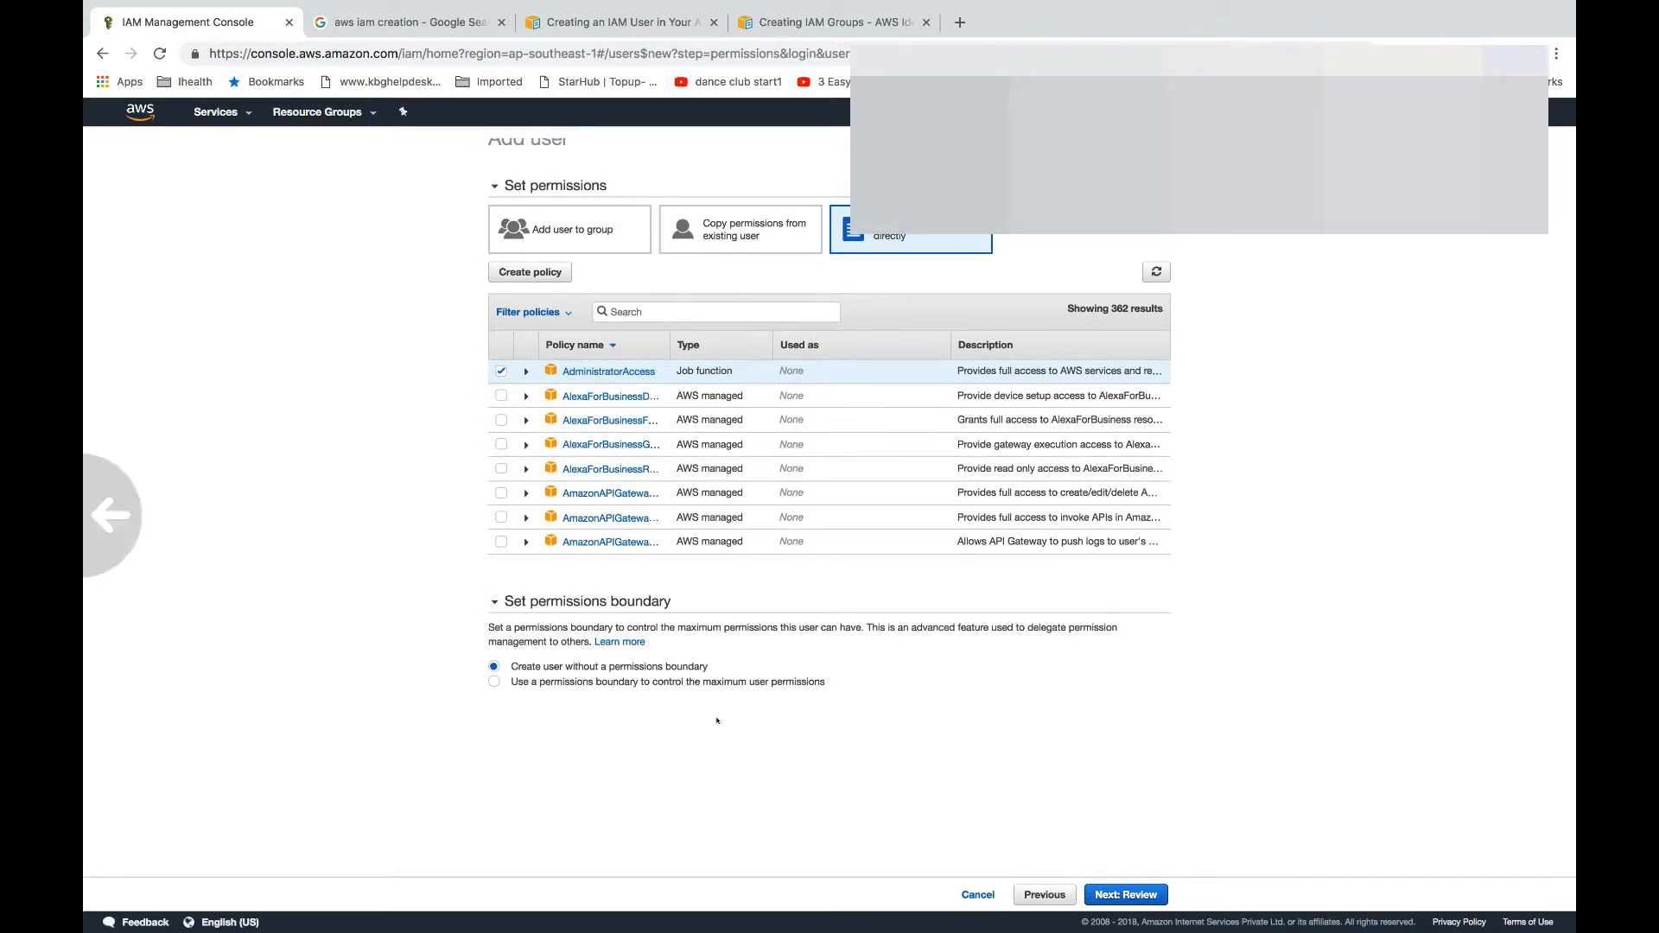
{"action": "left_click", "coordinate": [1126, 894]}
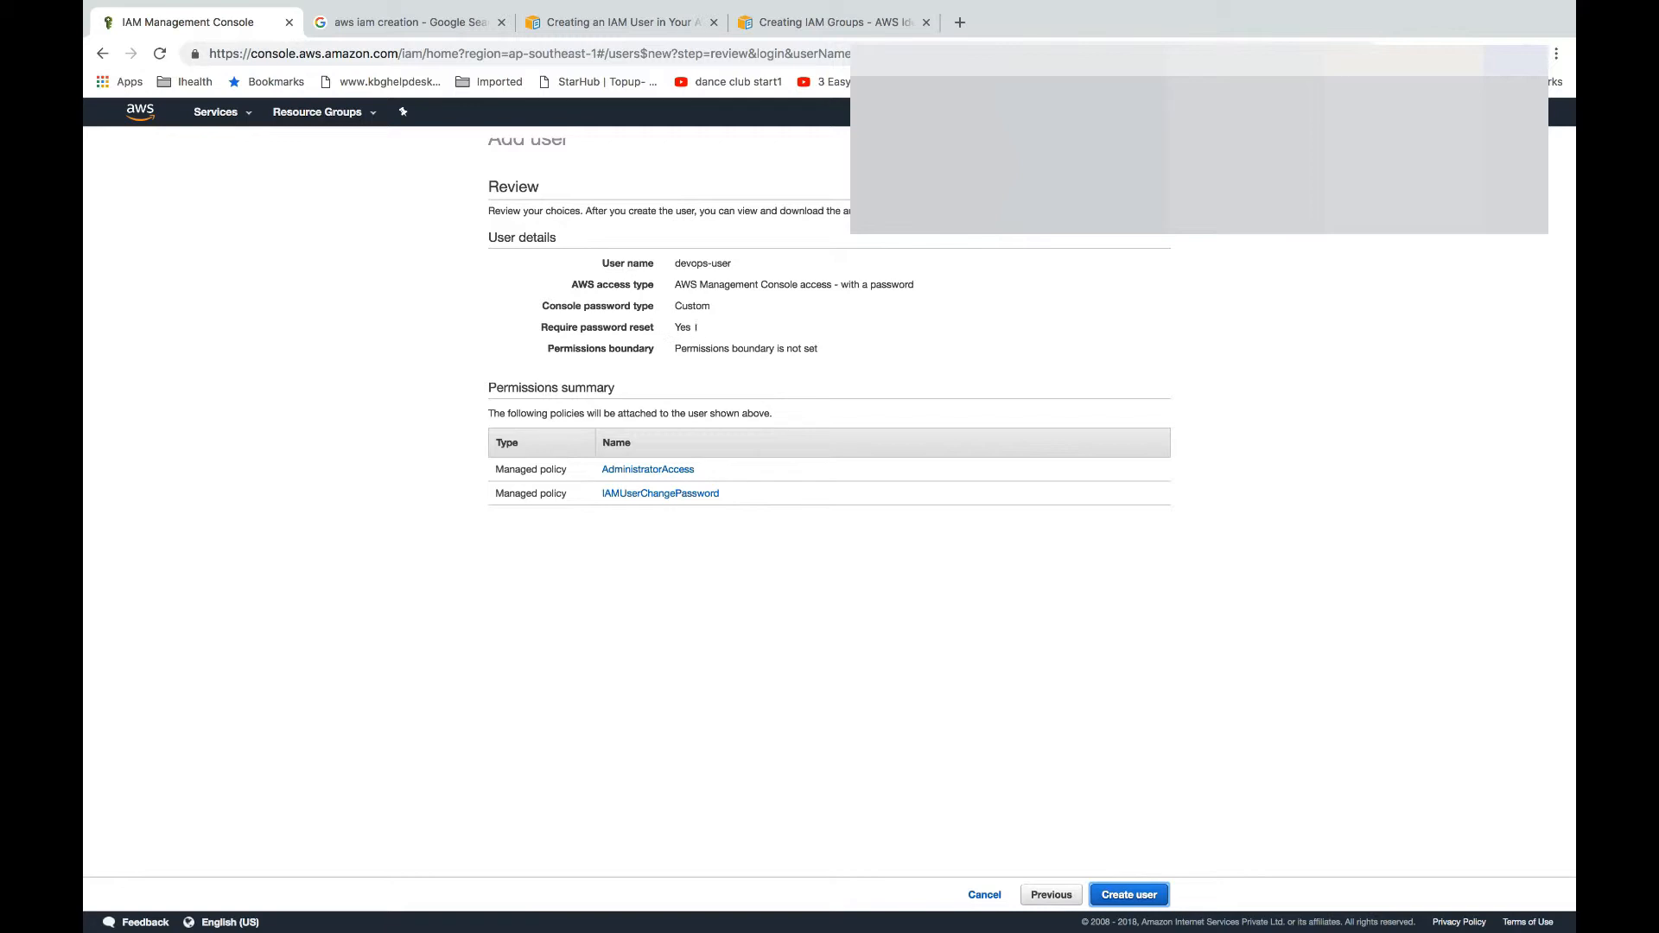
{"action": "left_click", "coordinate": [1126, 895]}
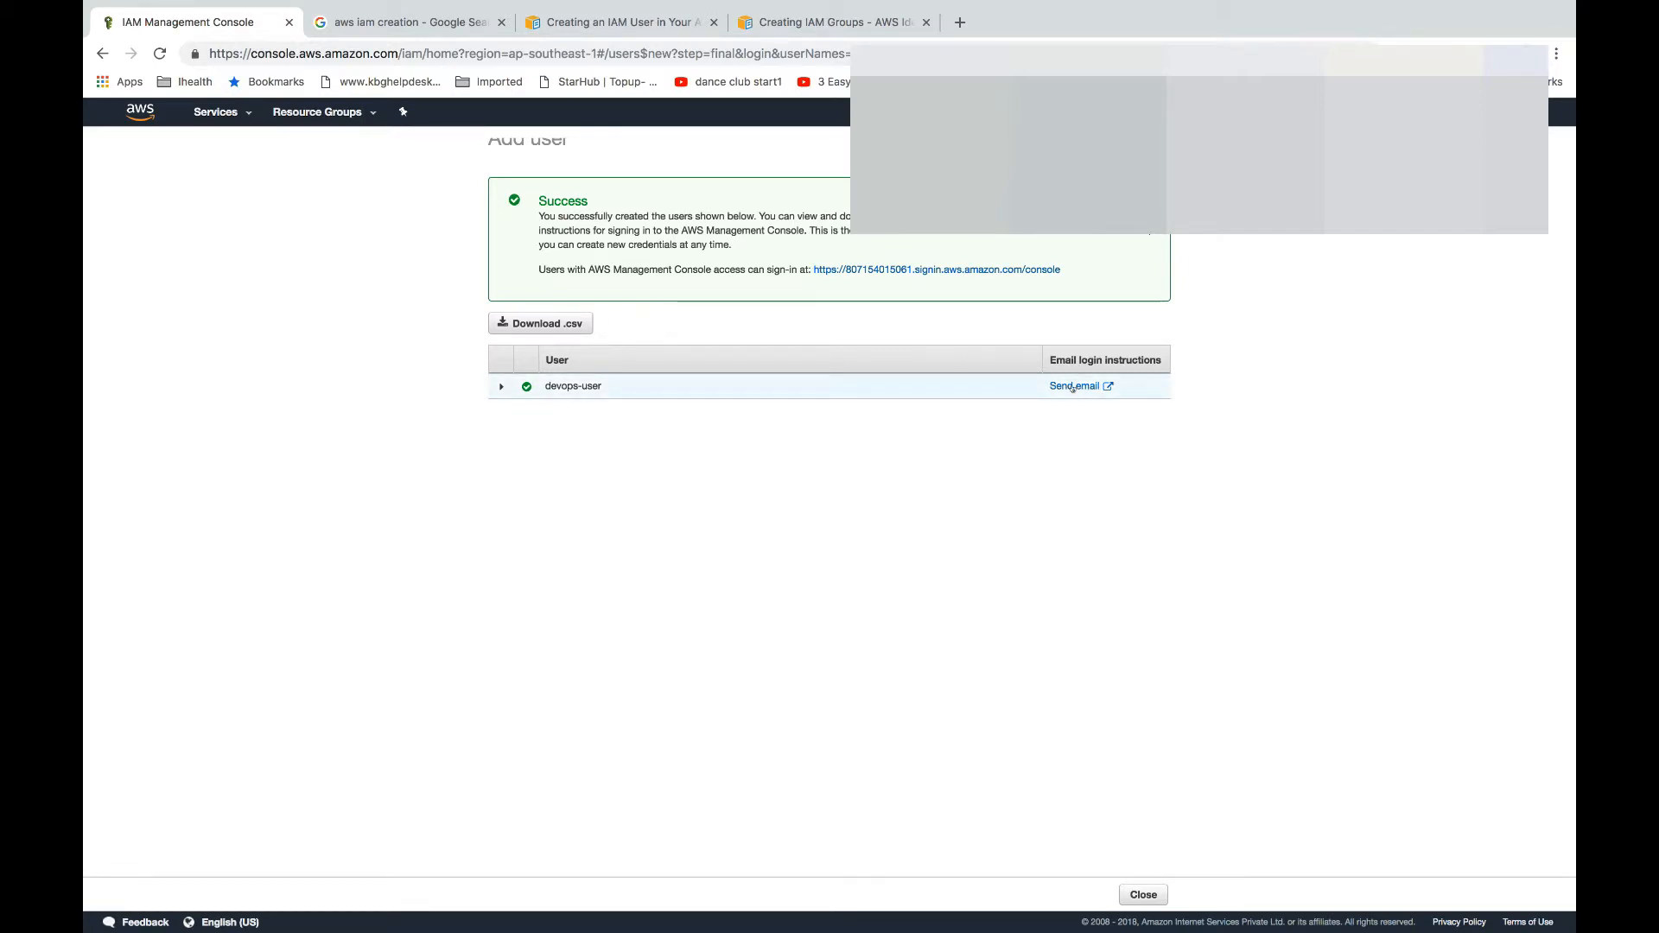
Try out downloading the credentials CSV and emailing login instructions to a recipient's address, discarding both.
{"action": "left_click", "coordinate": [554, 322]}
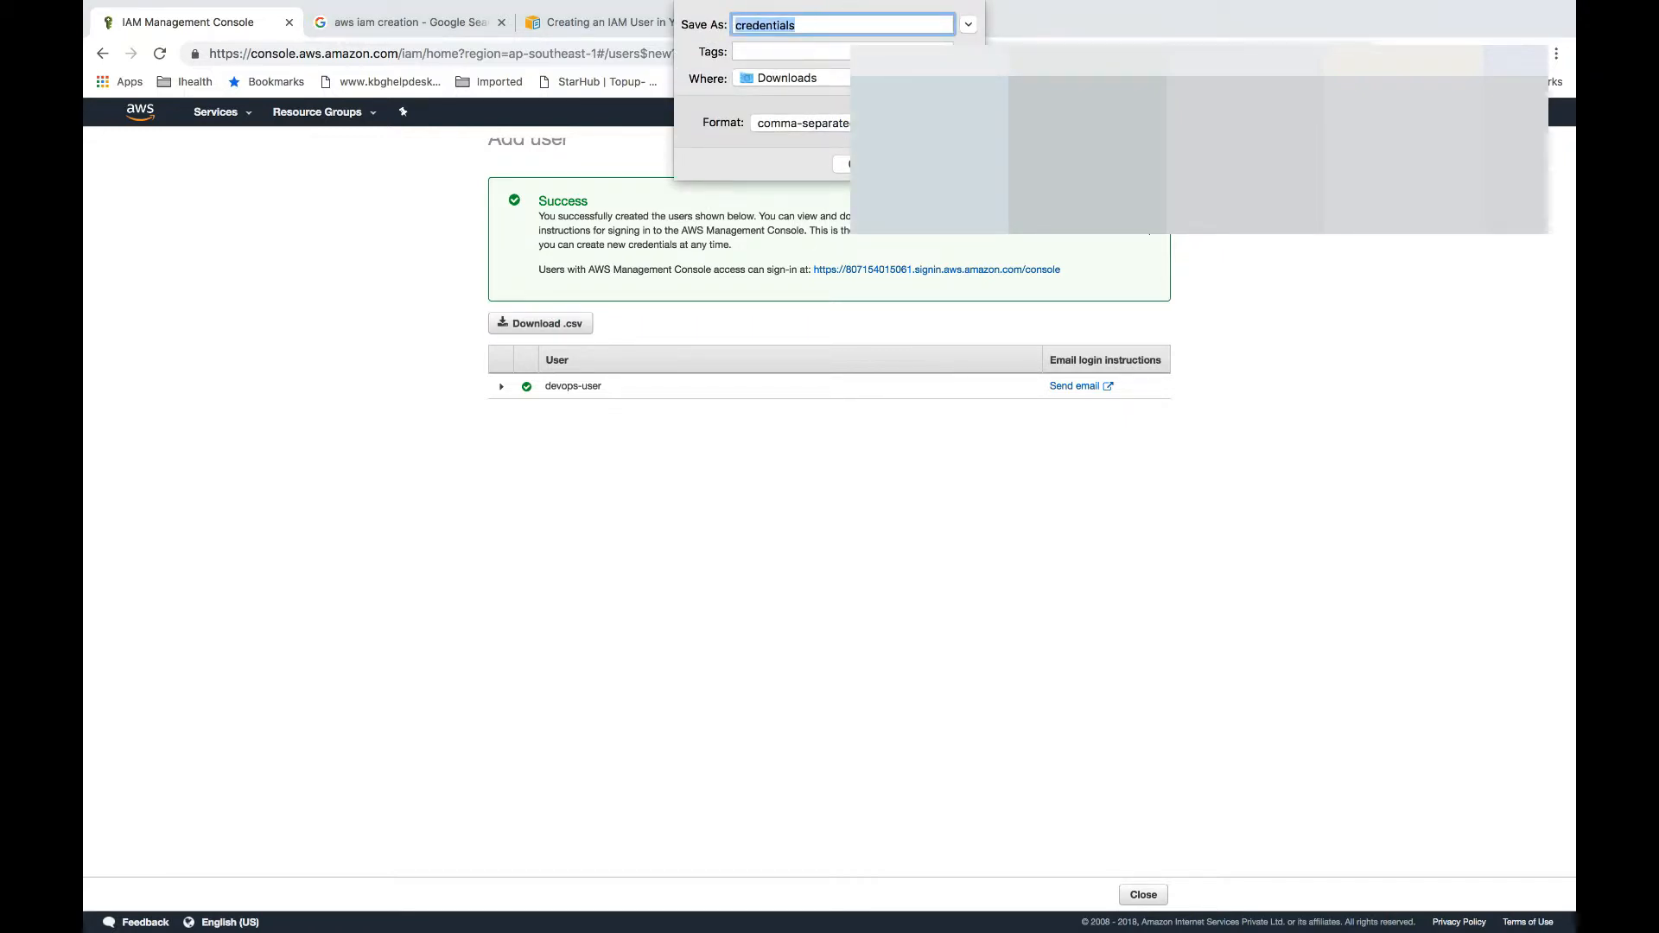
{"action": "left_click", "coordinate": [849, 165]}
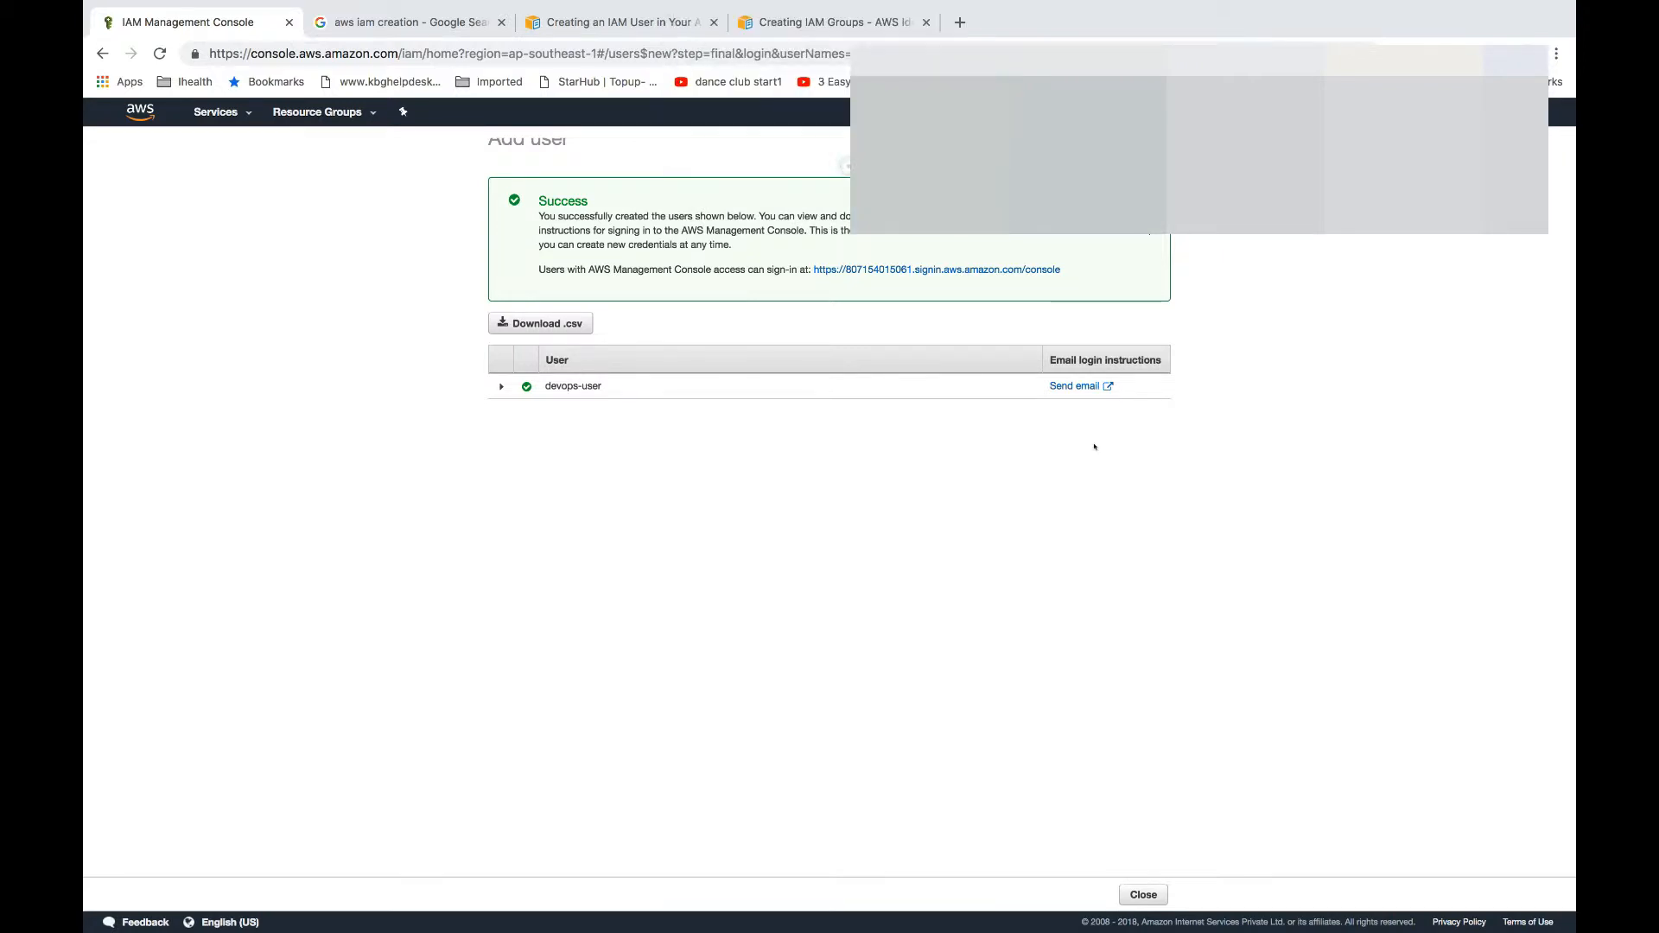
{"action": "left_click", "coordinate": [1068, 386]}
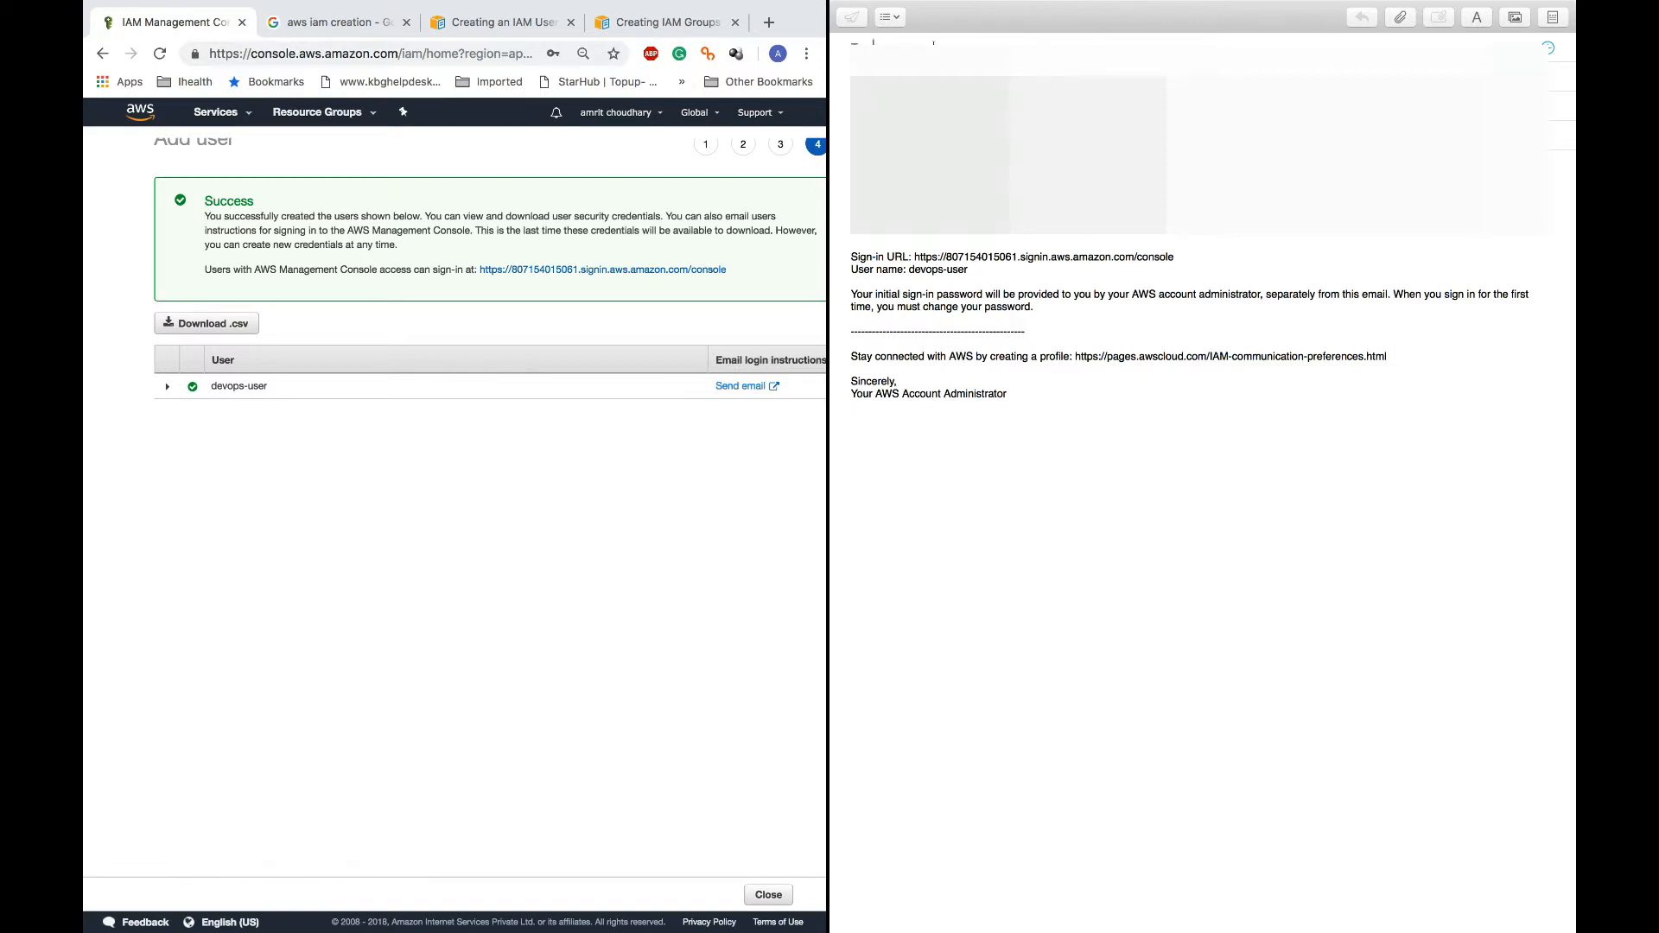
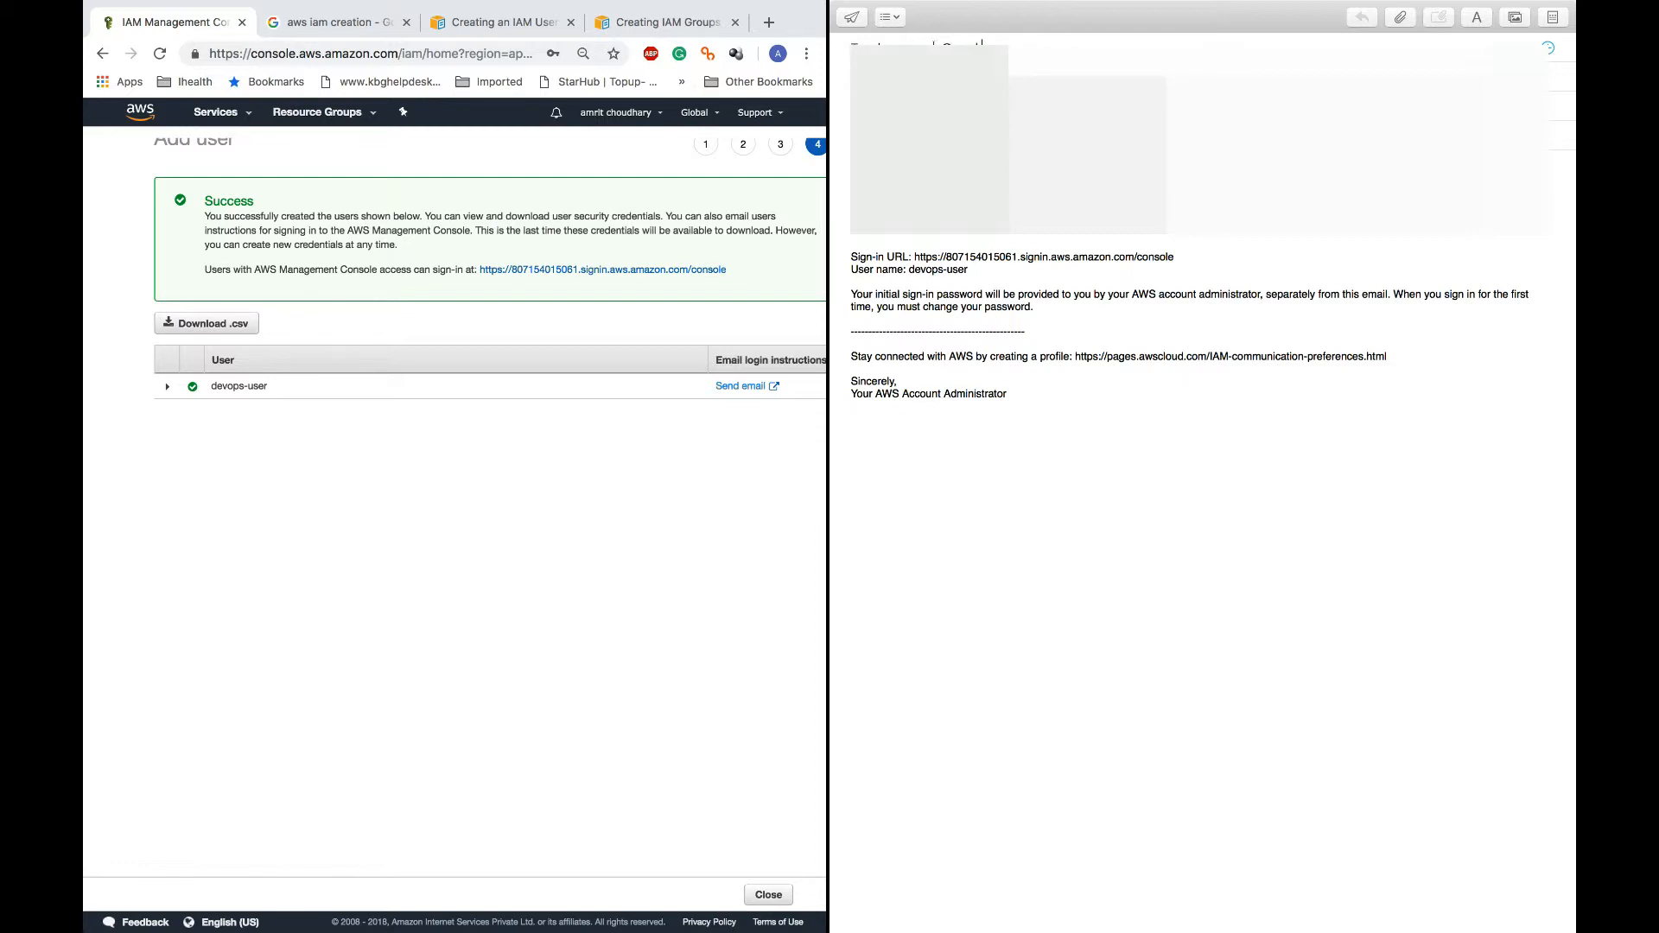
{"action": "mouse_move", "coordinate": [902, 4]}
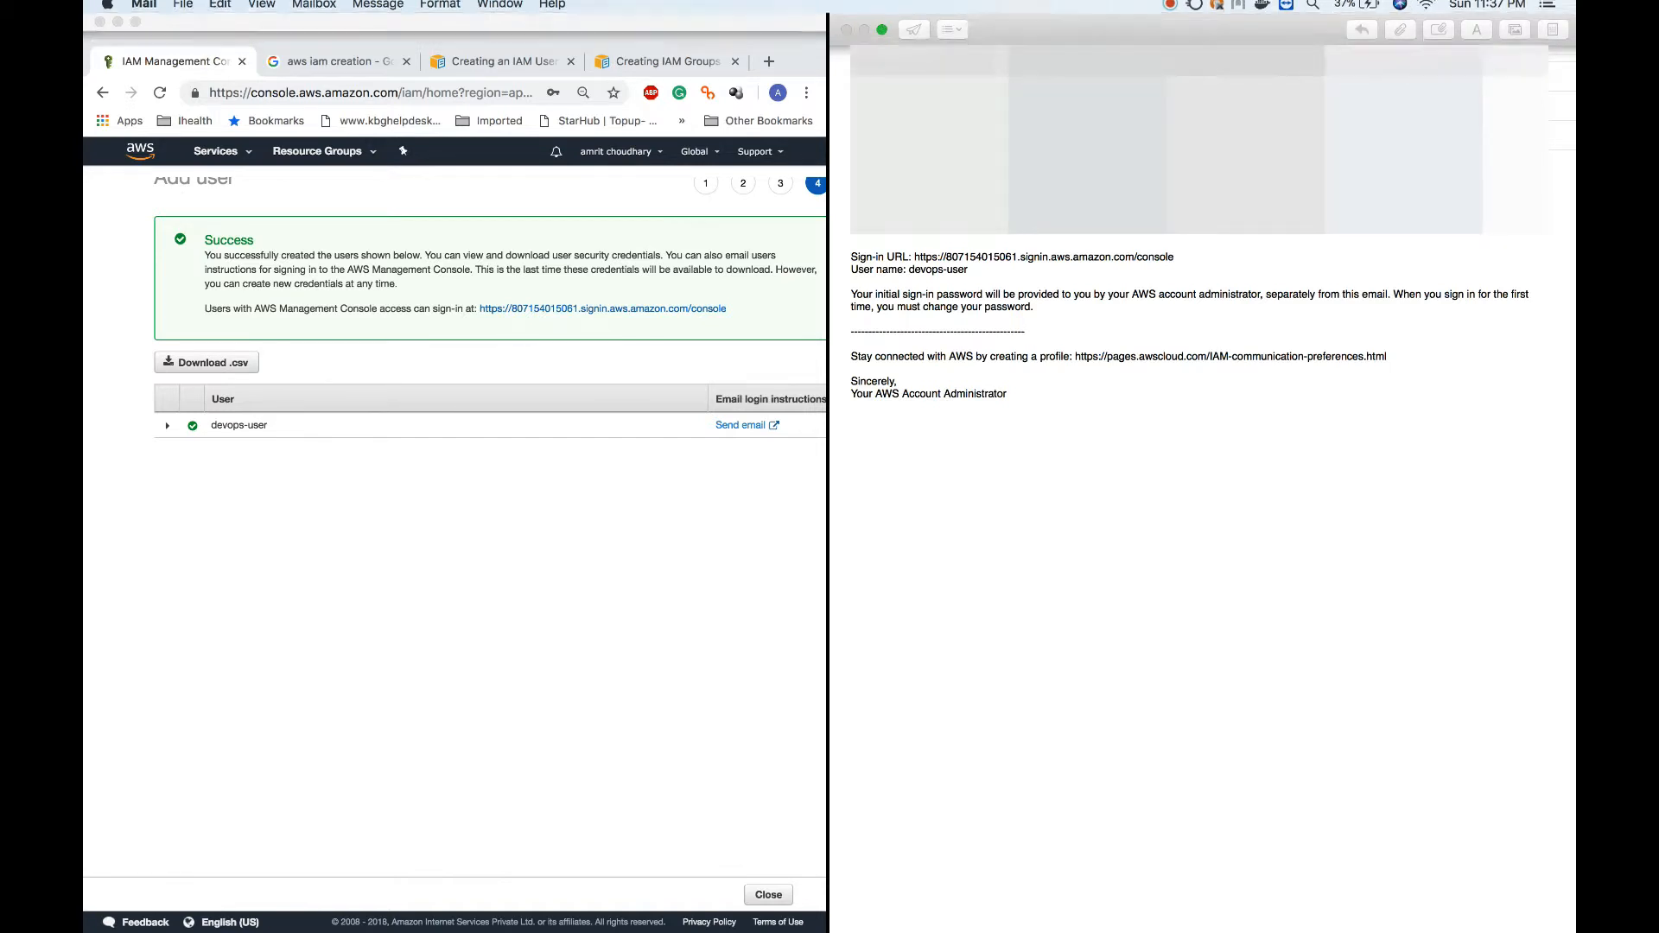
{"action": "left_click", "coordinate": [1145, 142]}
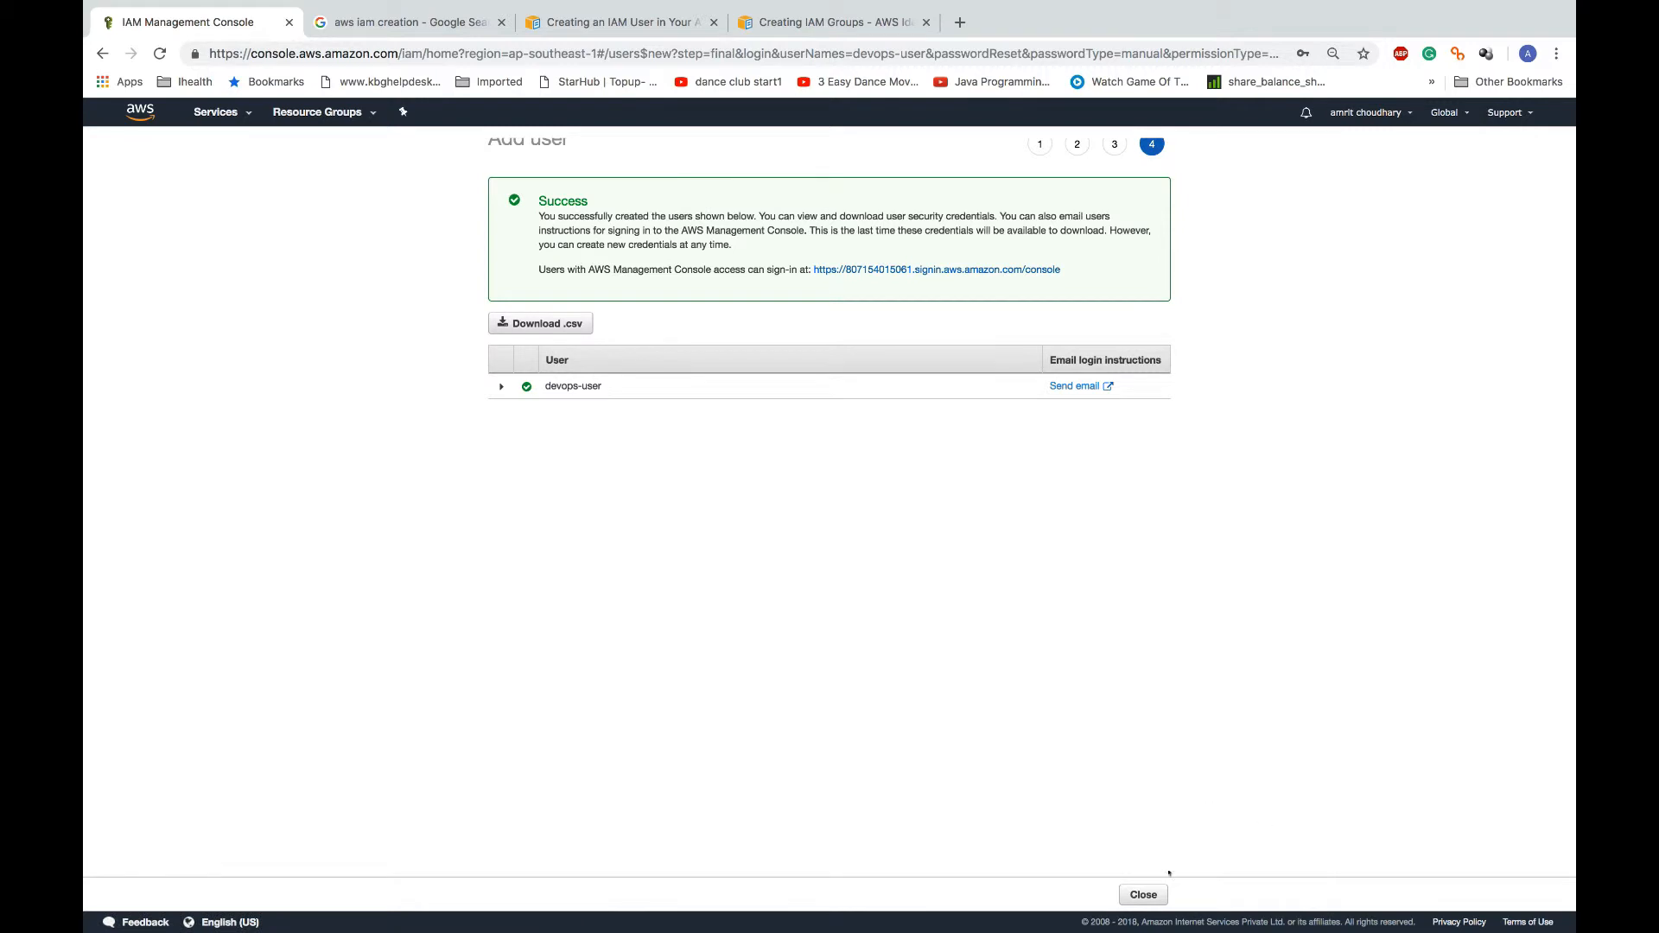
Close the completed user creation and check which columns the users list can show.
{"action": "left_click", "coordinate": [1143, 895]}
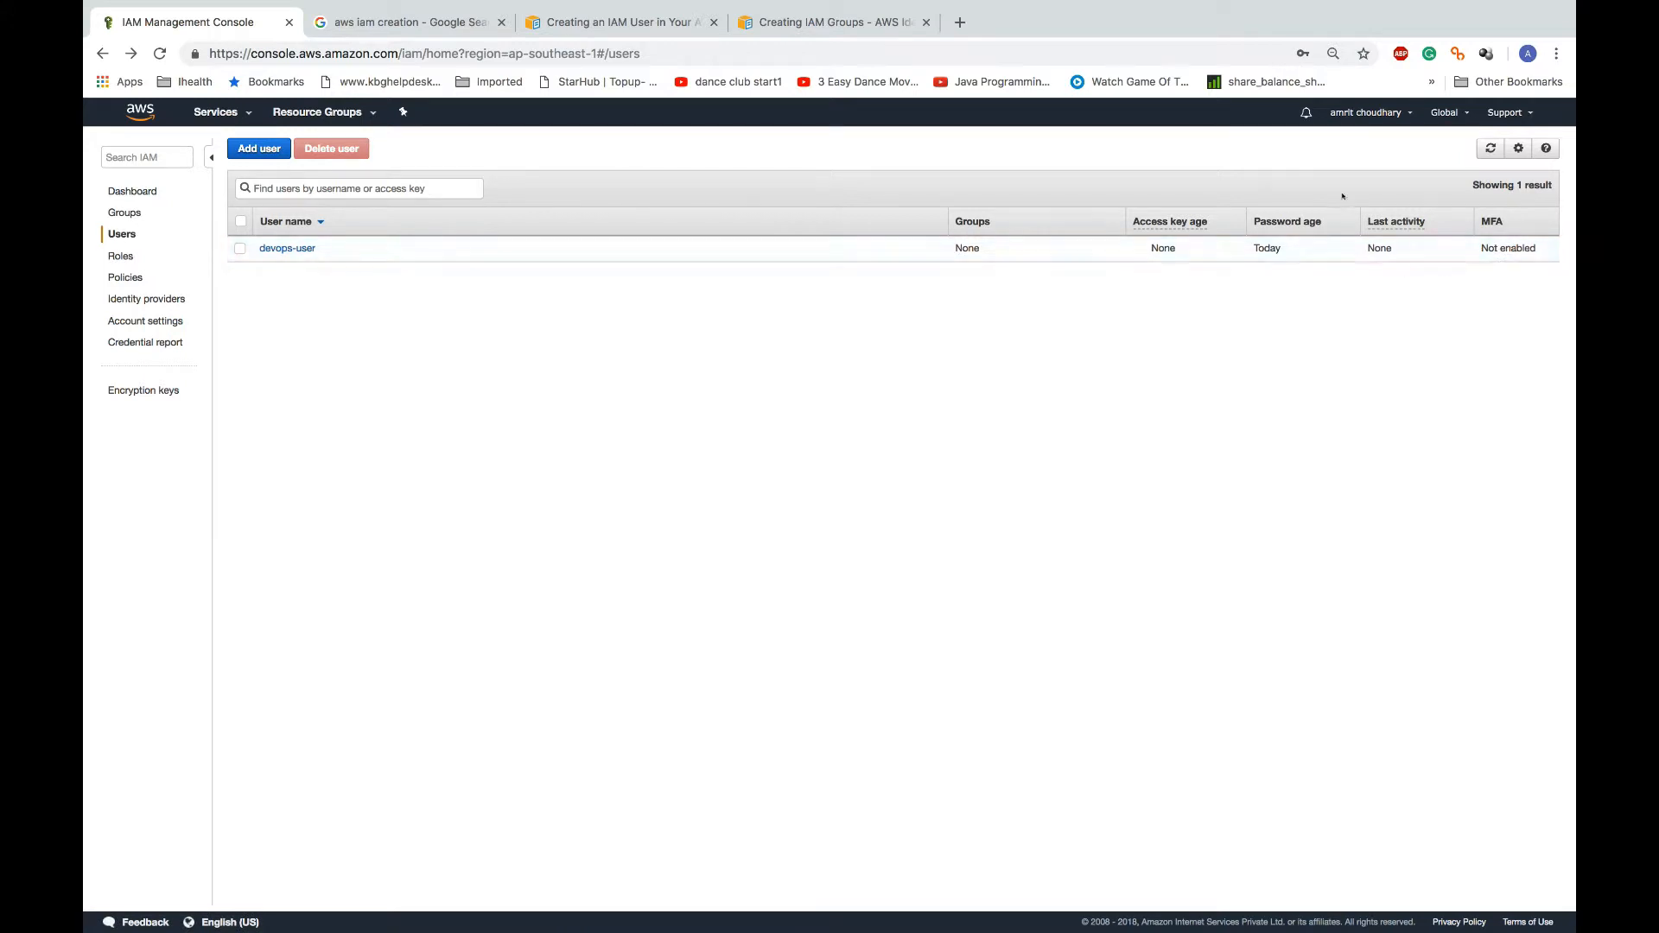
{"action": "left_click", "coordinate": [1518, 148]}
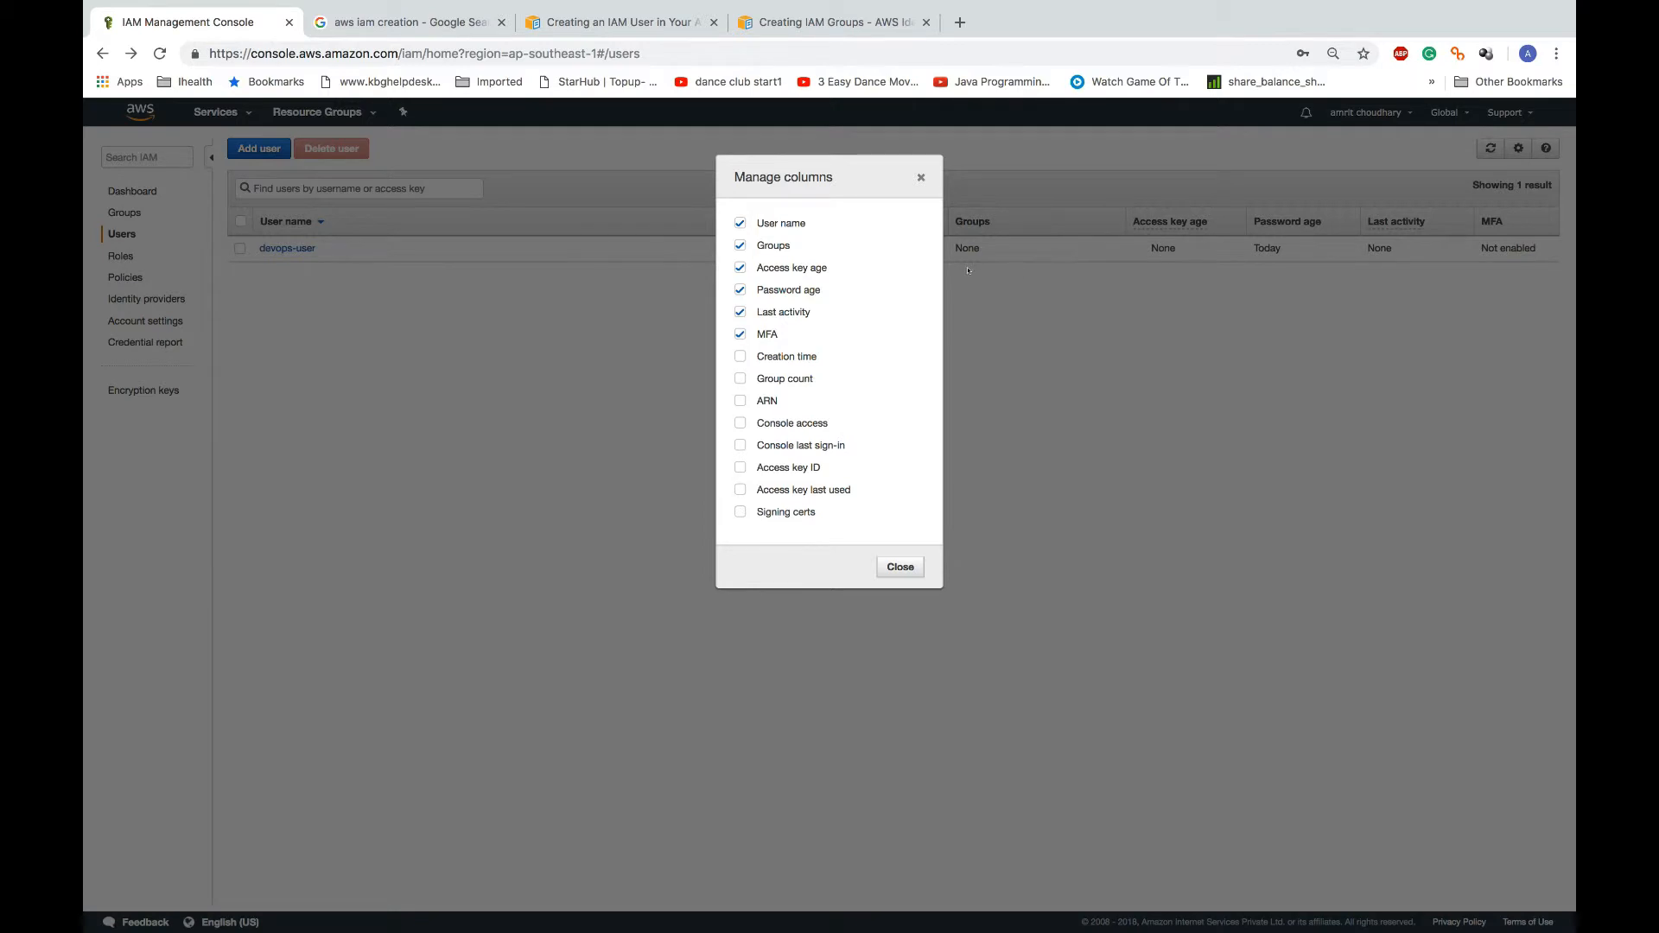
{"action": "left_click", "coordinate": [921, 178]}
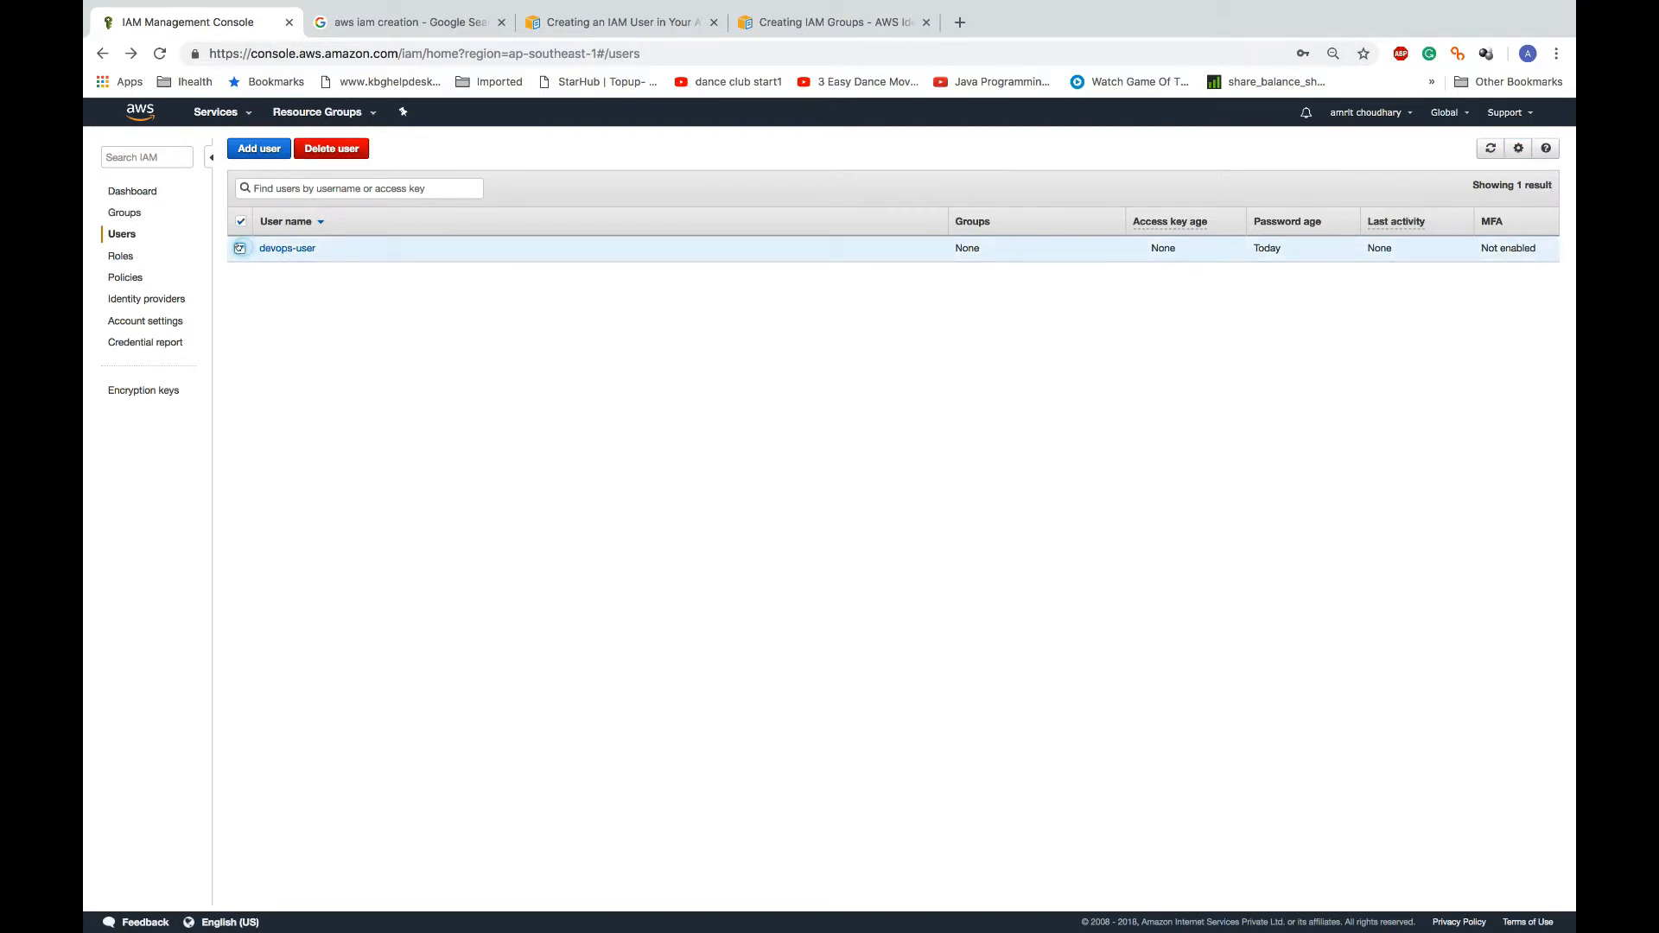
Start assigning a virtual MFA device in devops-user's security credentials and reveal the QR code.
{"action": "left_click", "coordinate": [266, 251]}
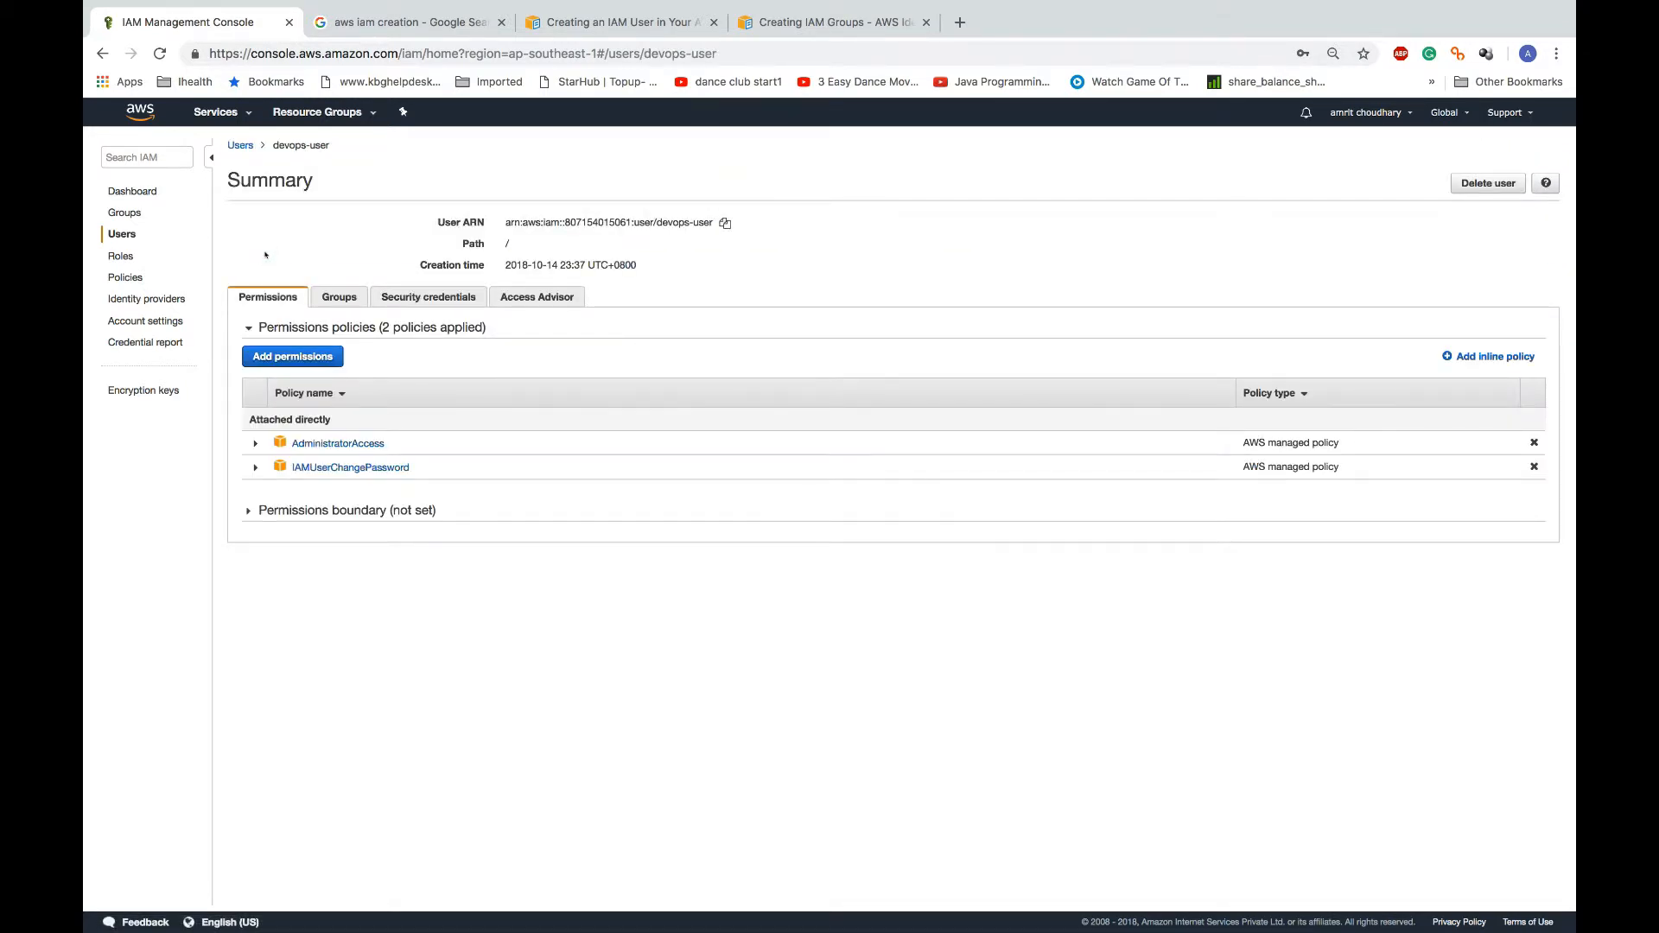
{"action": "left_click", "coordinate": [442, 298]}
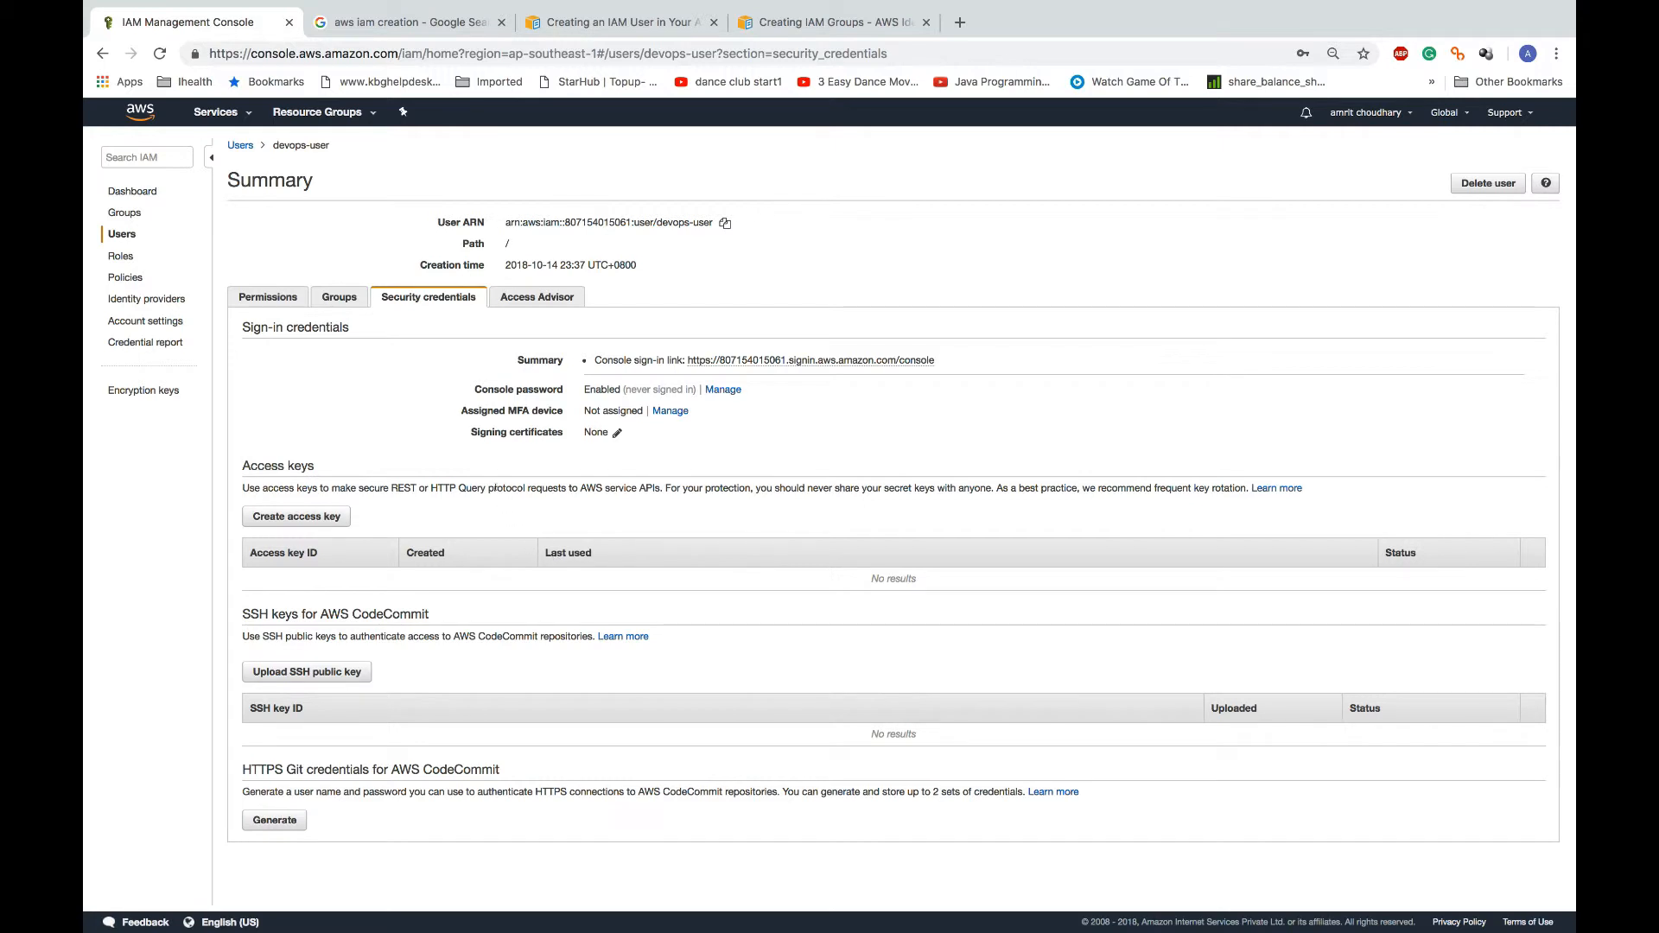
{"action": "left_click", "coordinate": [667, 409]}
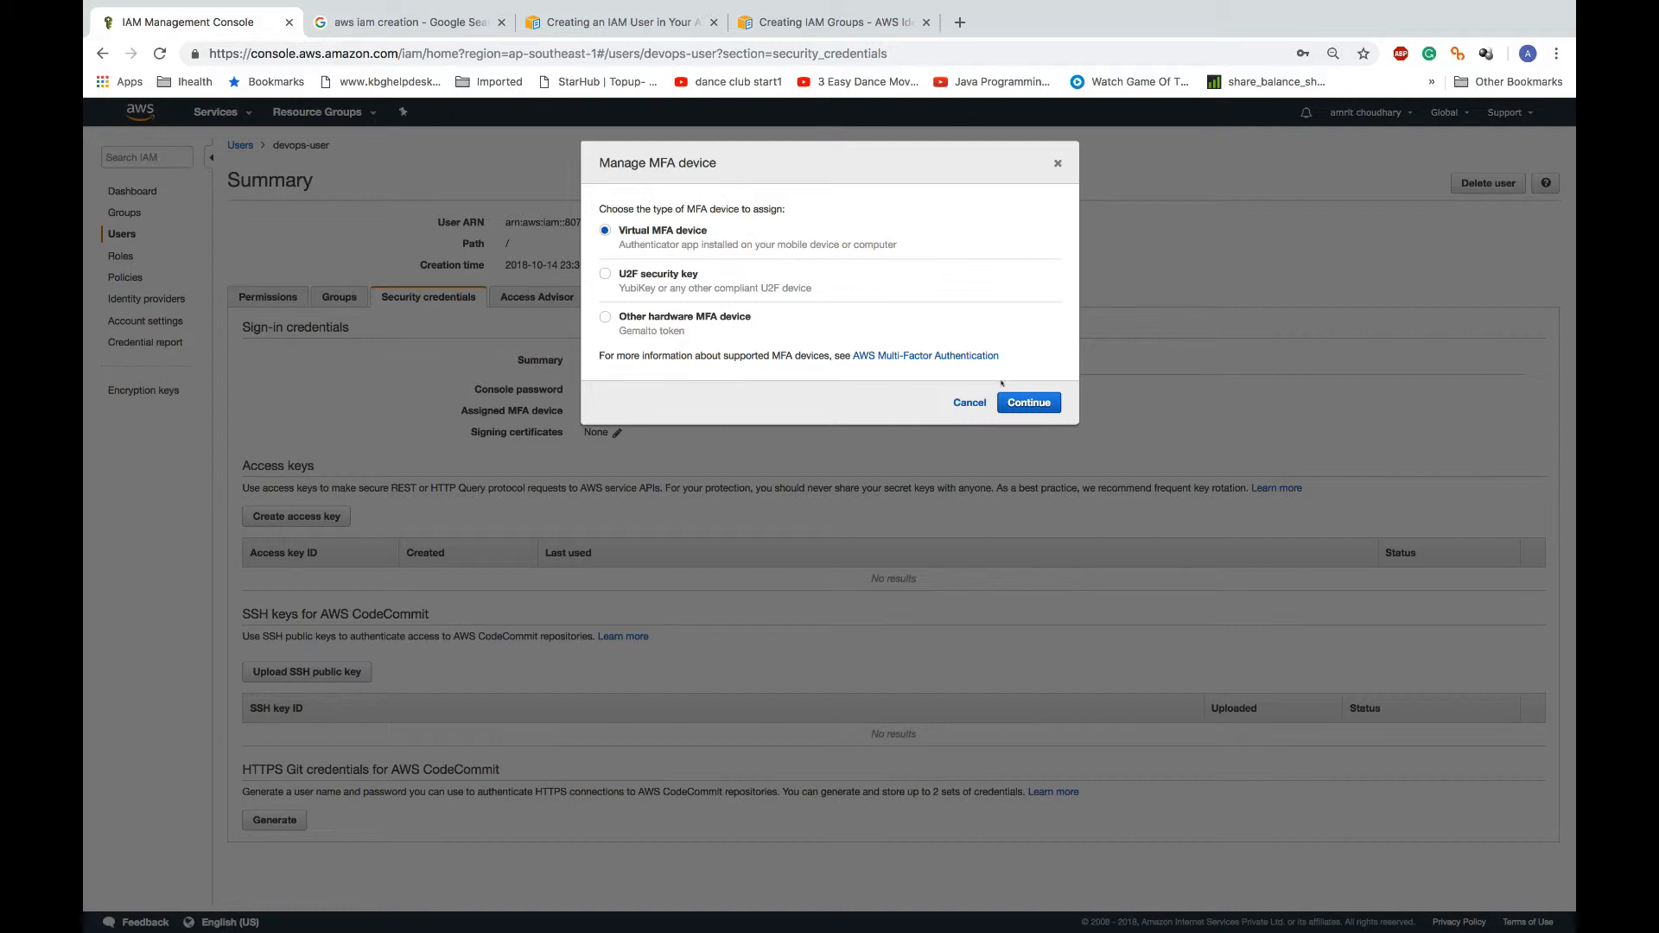
{"action": "left_click", "coordinate": [1029, 402]}
{"action": "left_click", "coordinate": [1028, 402]}
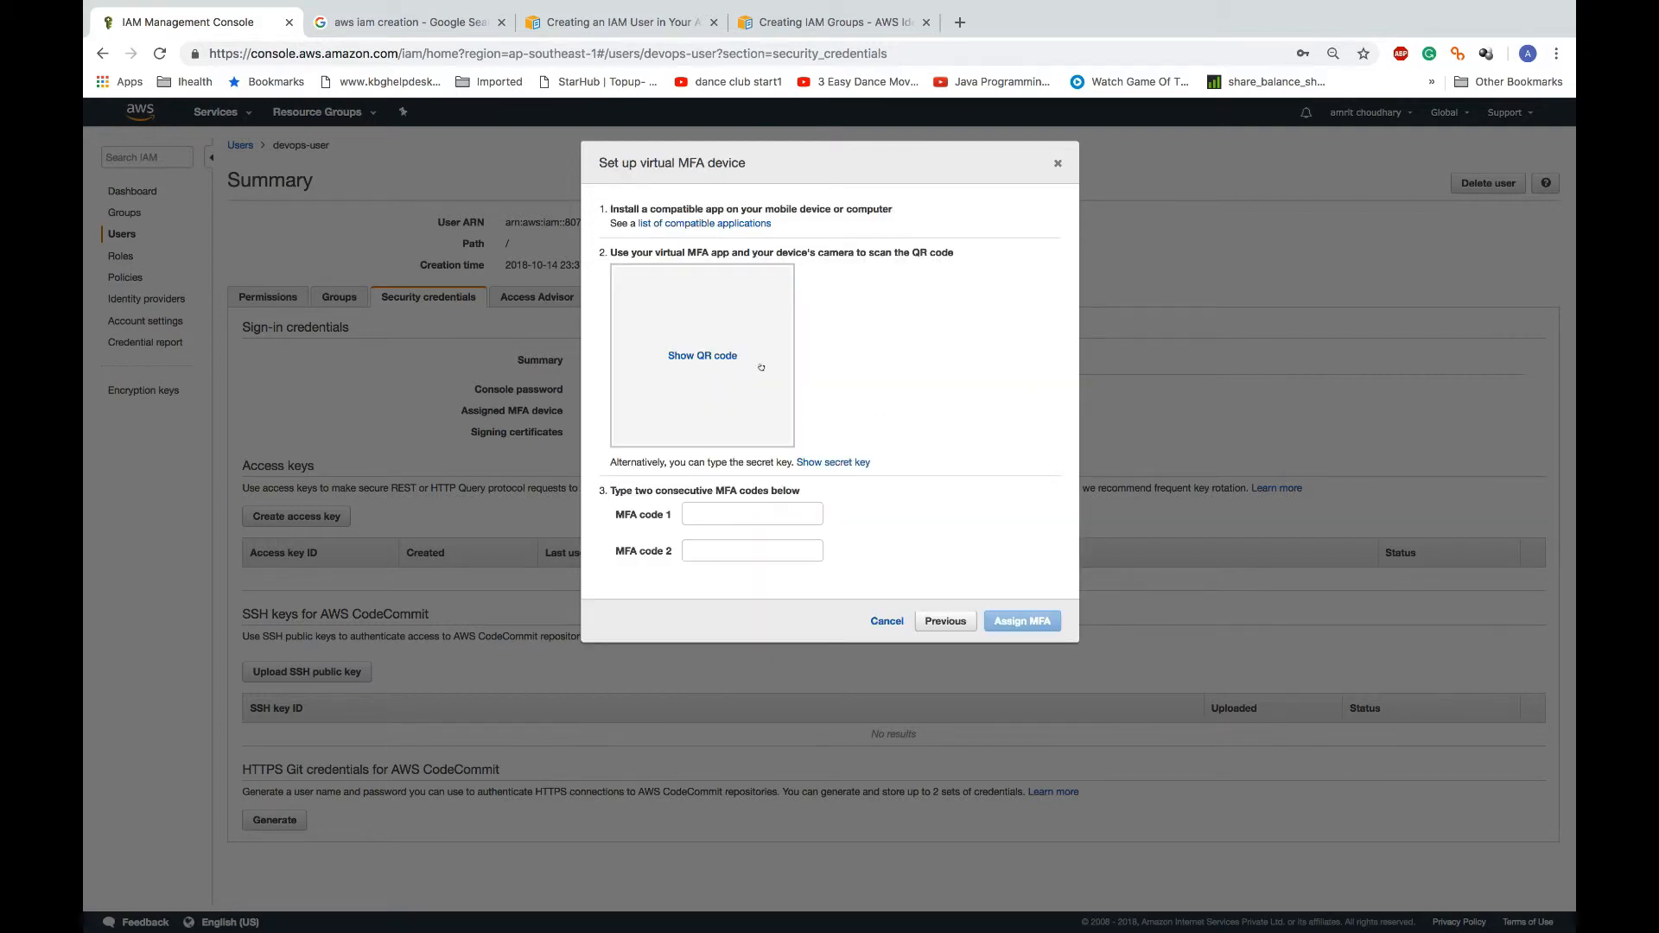
{"action": "left_click", "coordinate": [692, 355]}
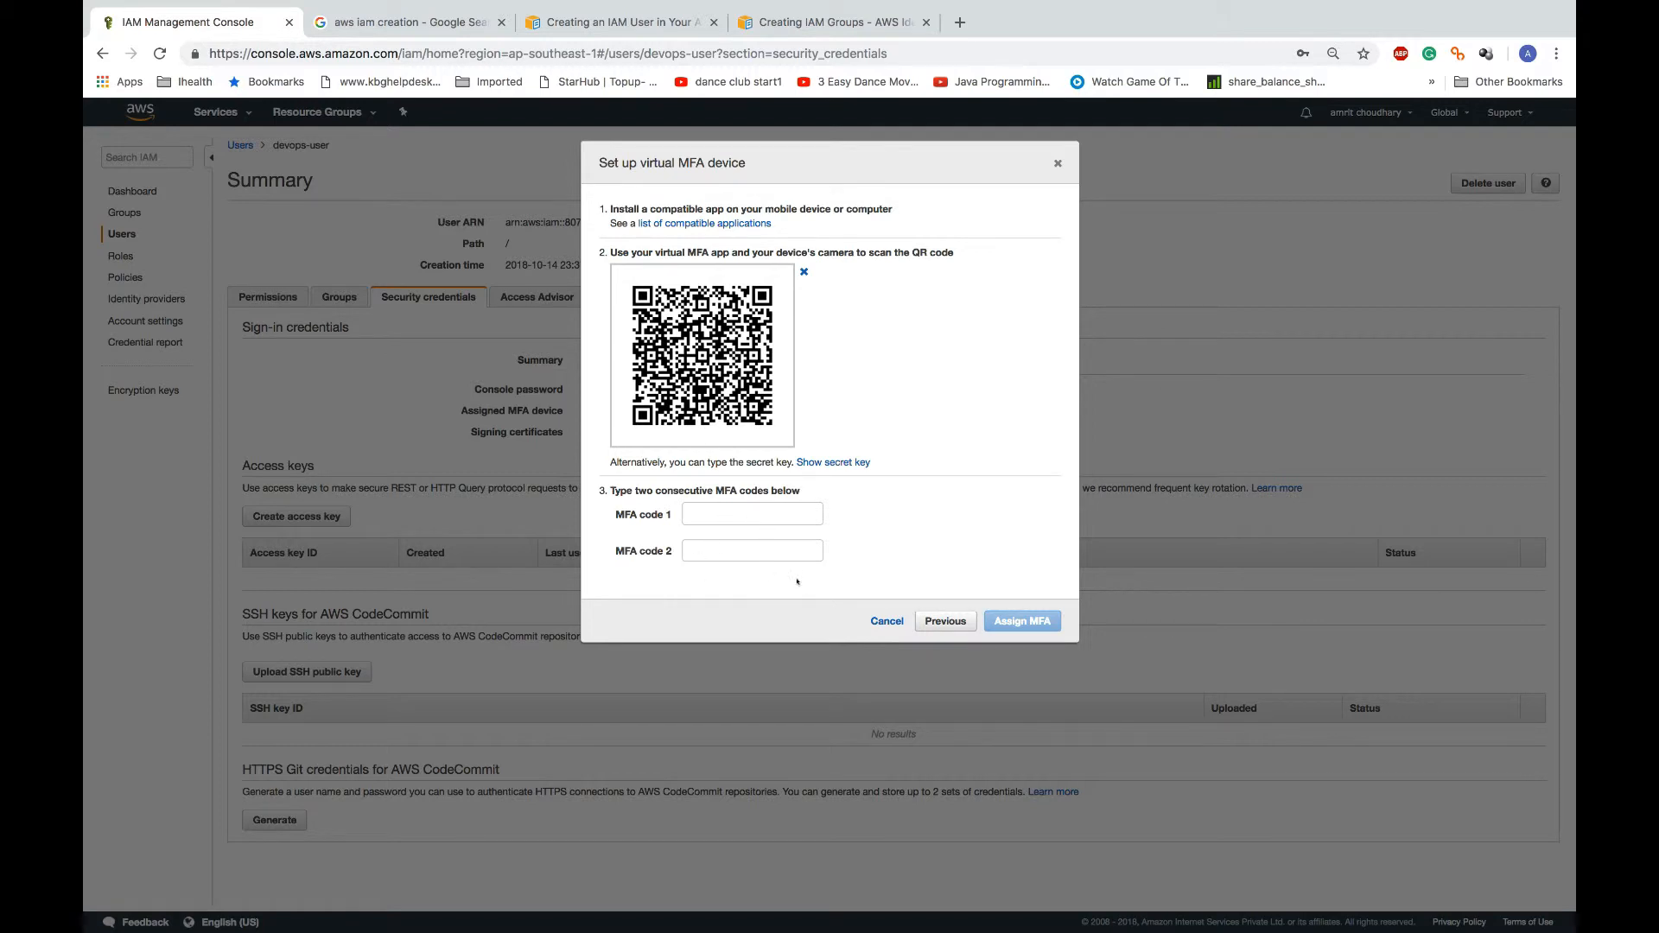
Enter two consecutive MFA codes from the authenticator app and assign the virtual MFA device to devops-user.
{"action": "left_click", "coordinate": [779, 506]}
{"action": "left_click", "coordinate": [733, 557]}
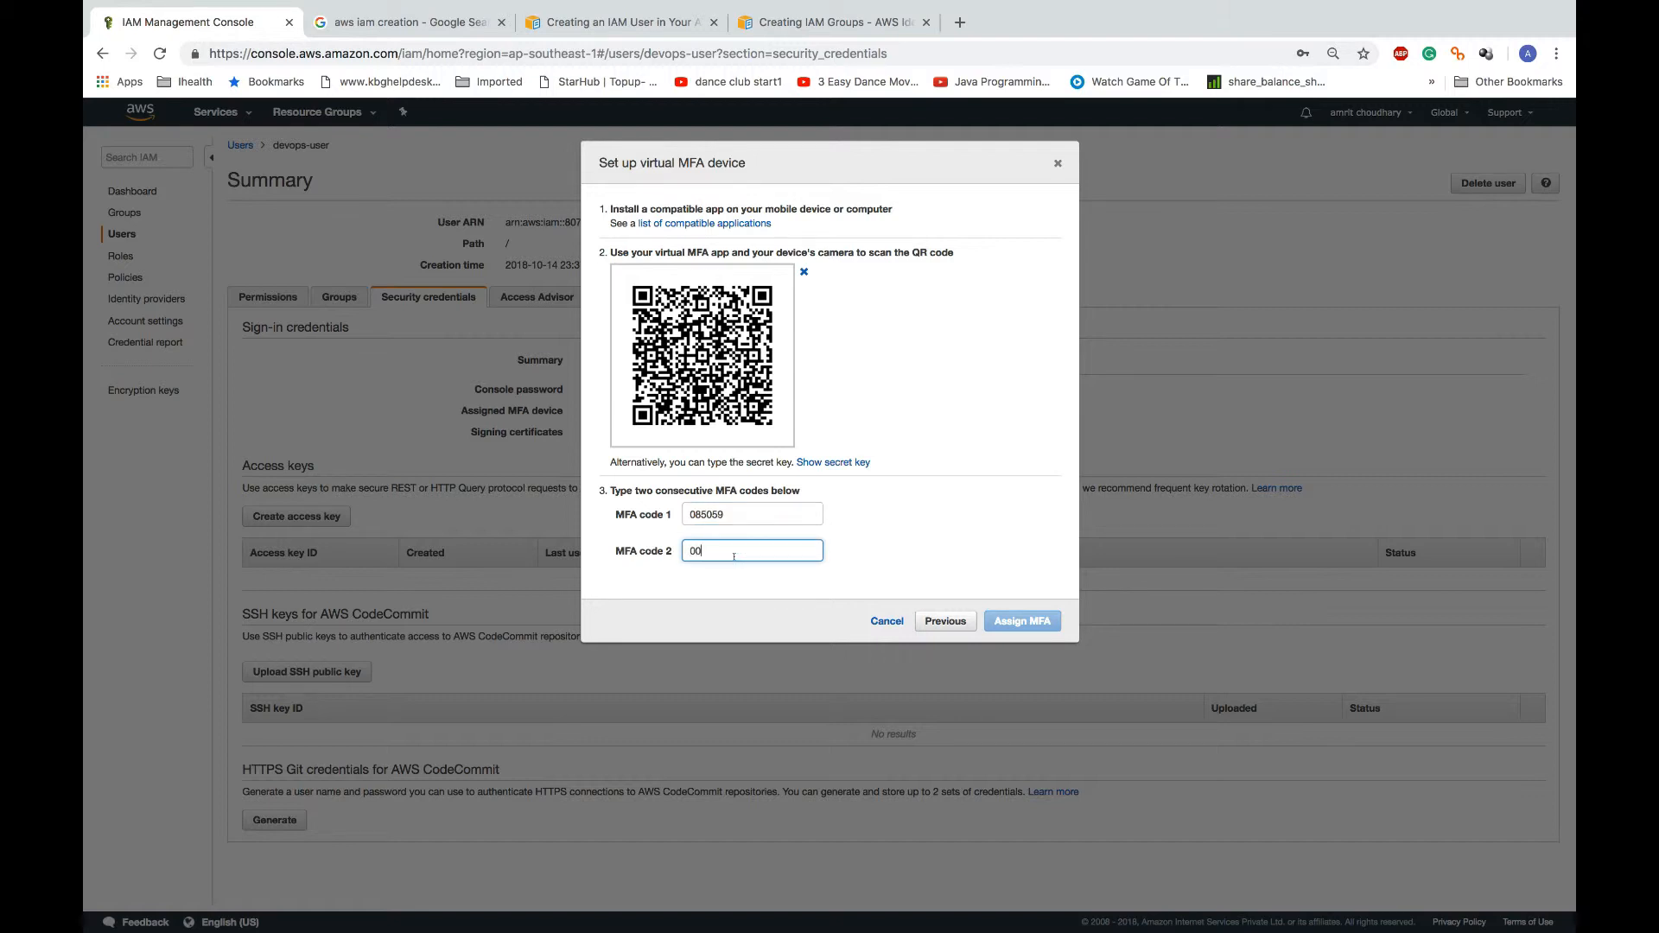
{"action": "left_click", "coordinate": [1033, 618]}
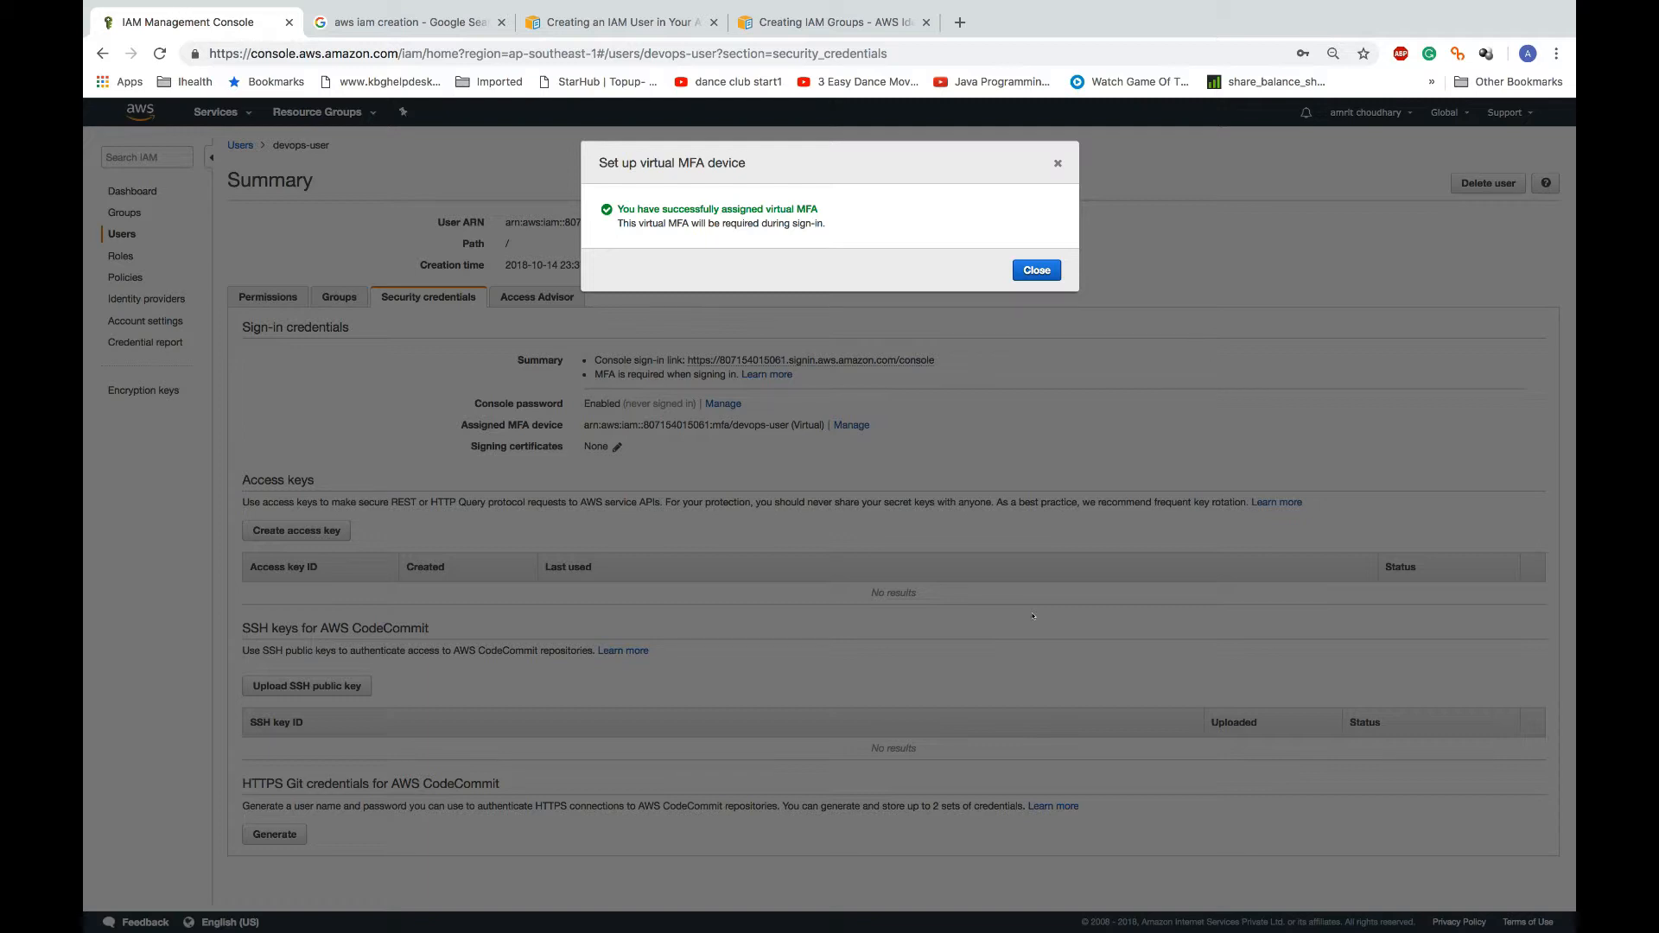
{"action": "left_click", "coordinate": [1056, 162]}
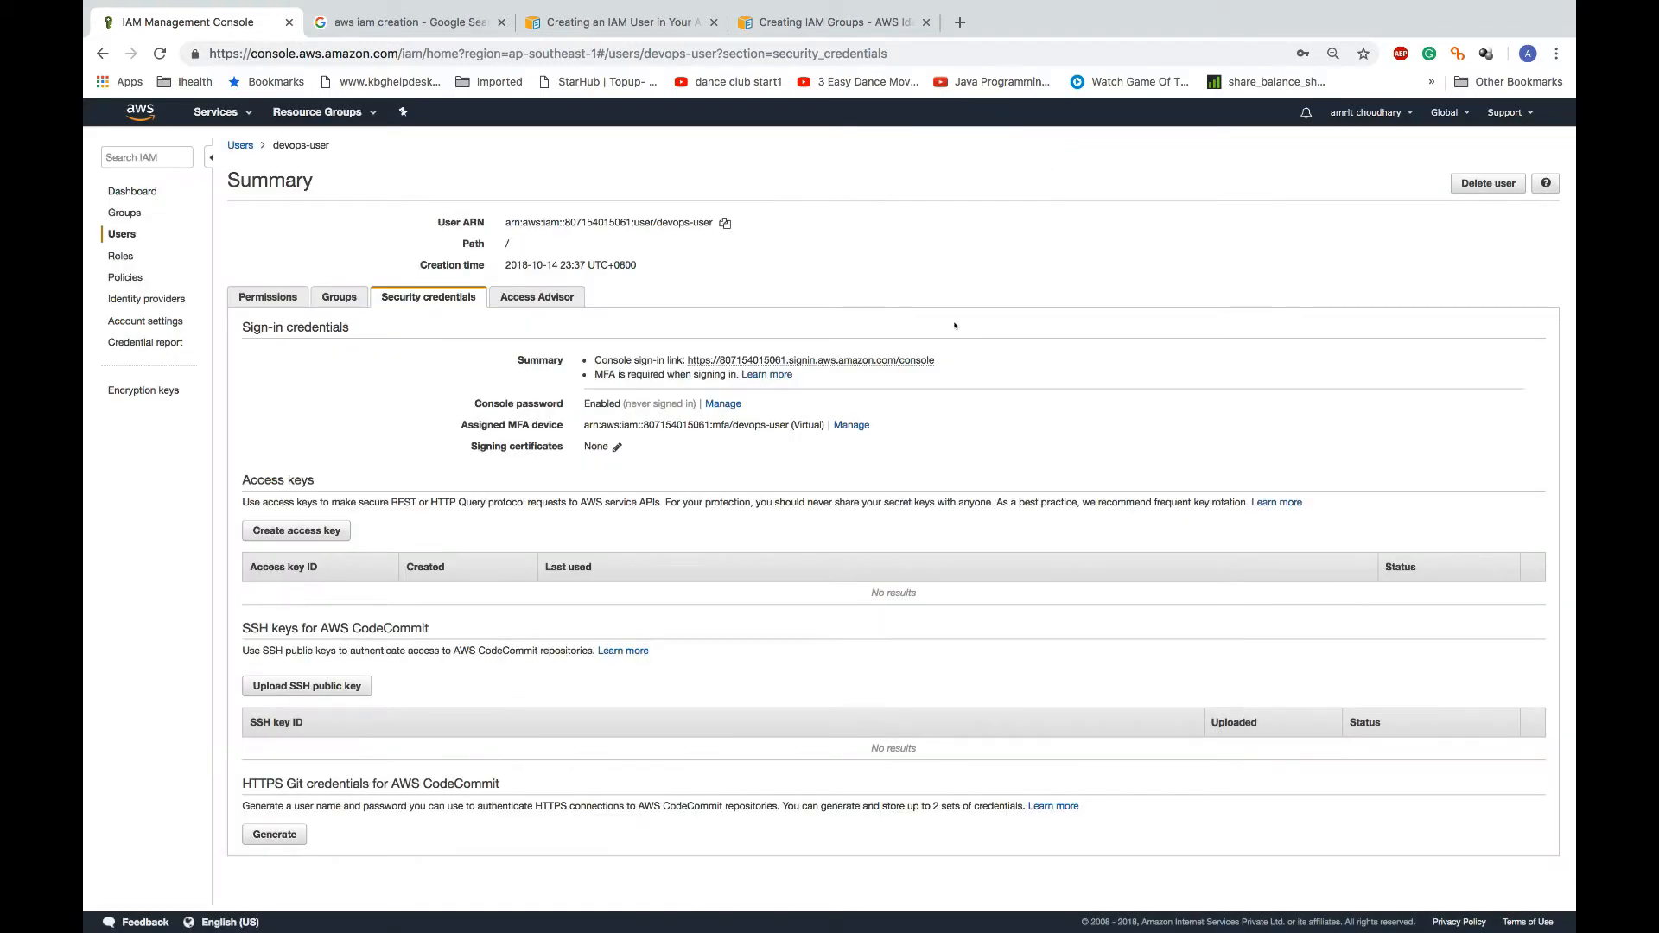
Check the account details against devops-user's ARN and sign out of the console.
{"action": "left_click", "coordinate": [1367, 112]}
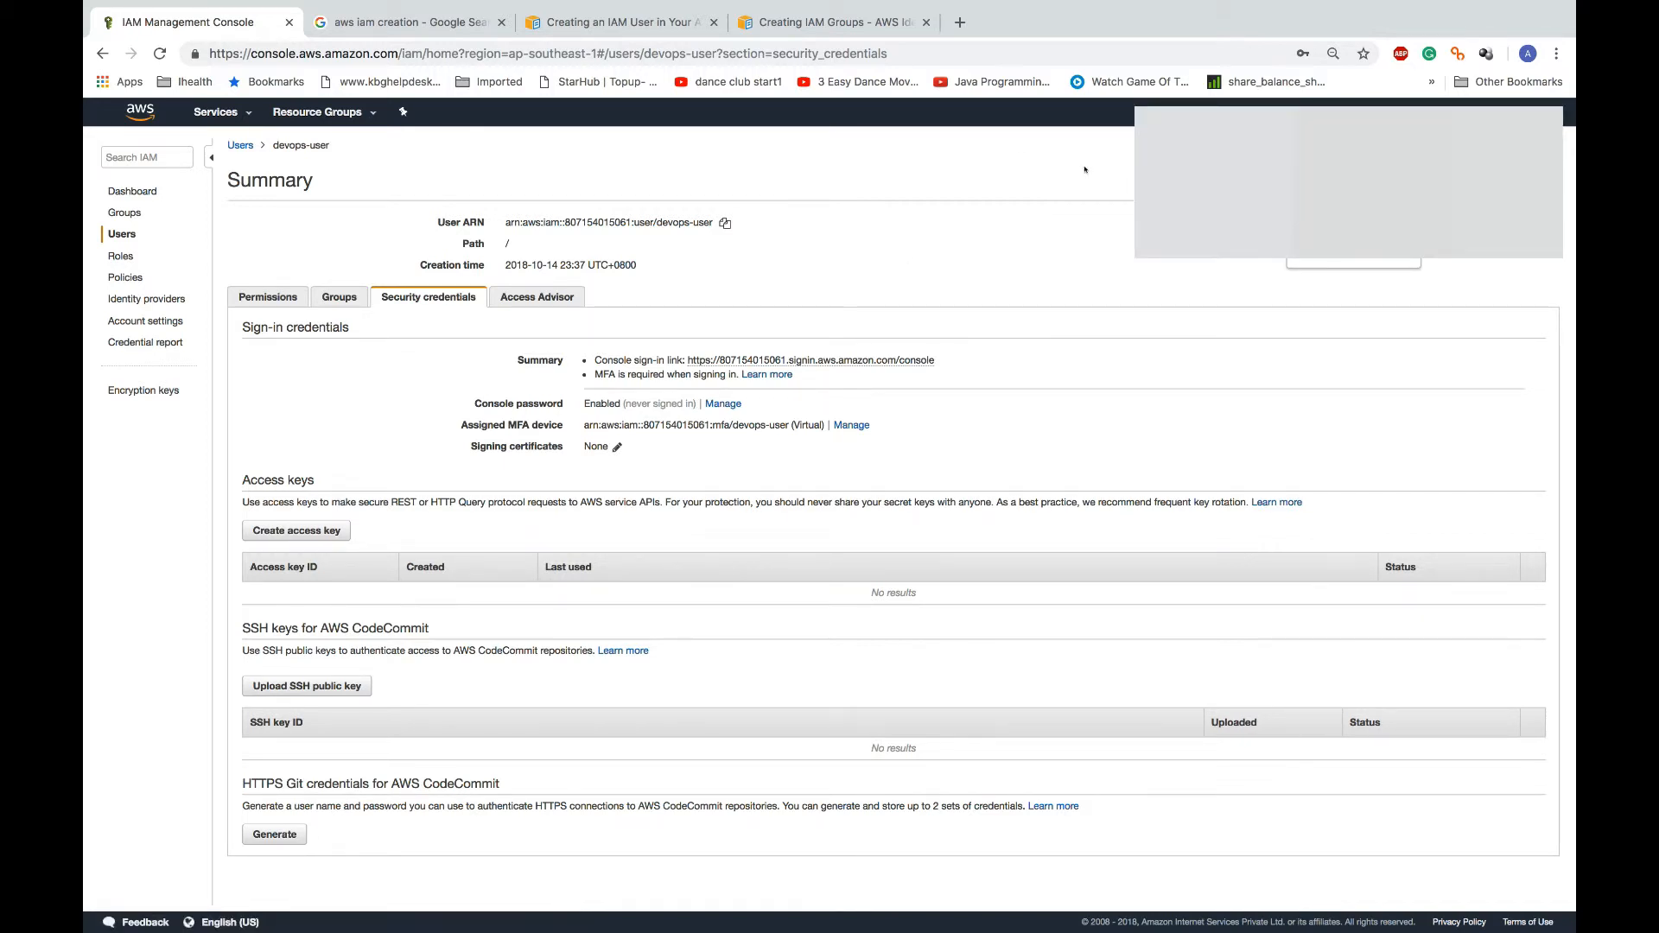
{"action": "left_click", "coordinate": [944, 133]}
{"action": "left_click_drag", "start_coordinate": [502, 225], "coordinate": [586, 223]}
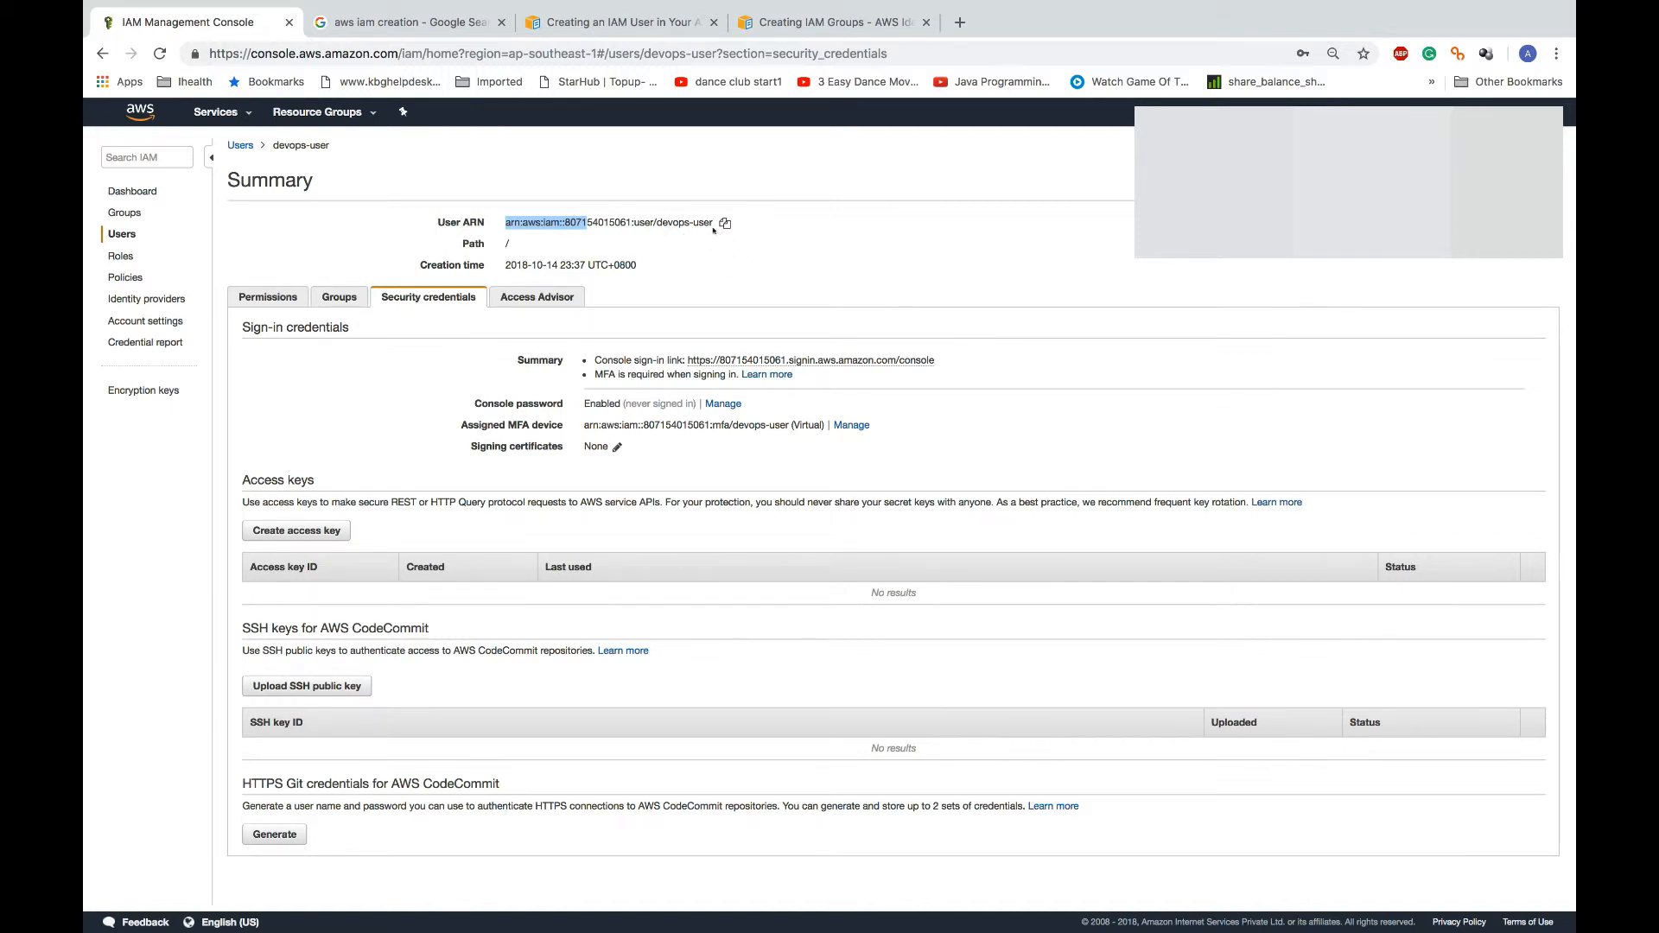
{"action": "left_click", "coordinate": [1371, 112]}
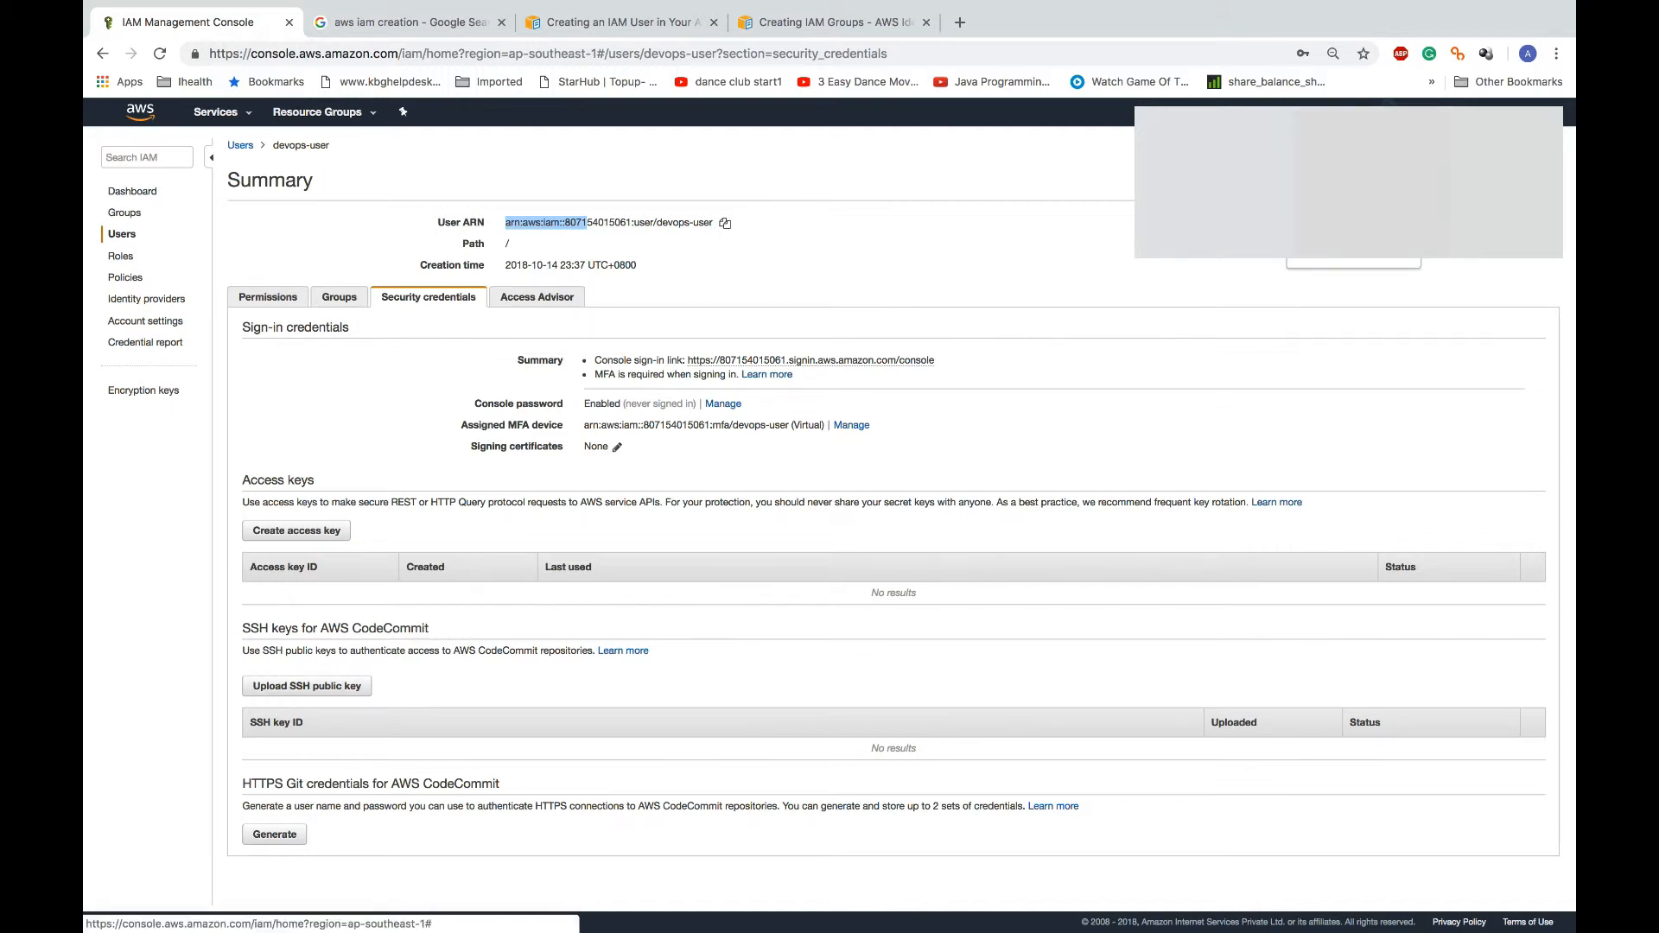
{"action": "left_click", "coordinate": [1353, 263]}
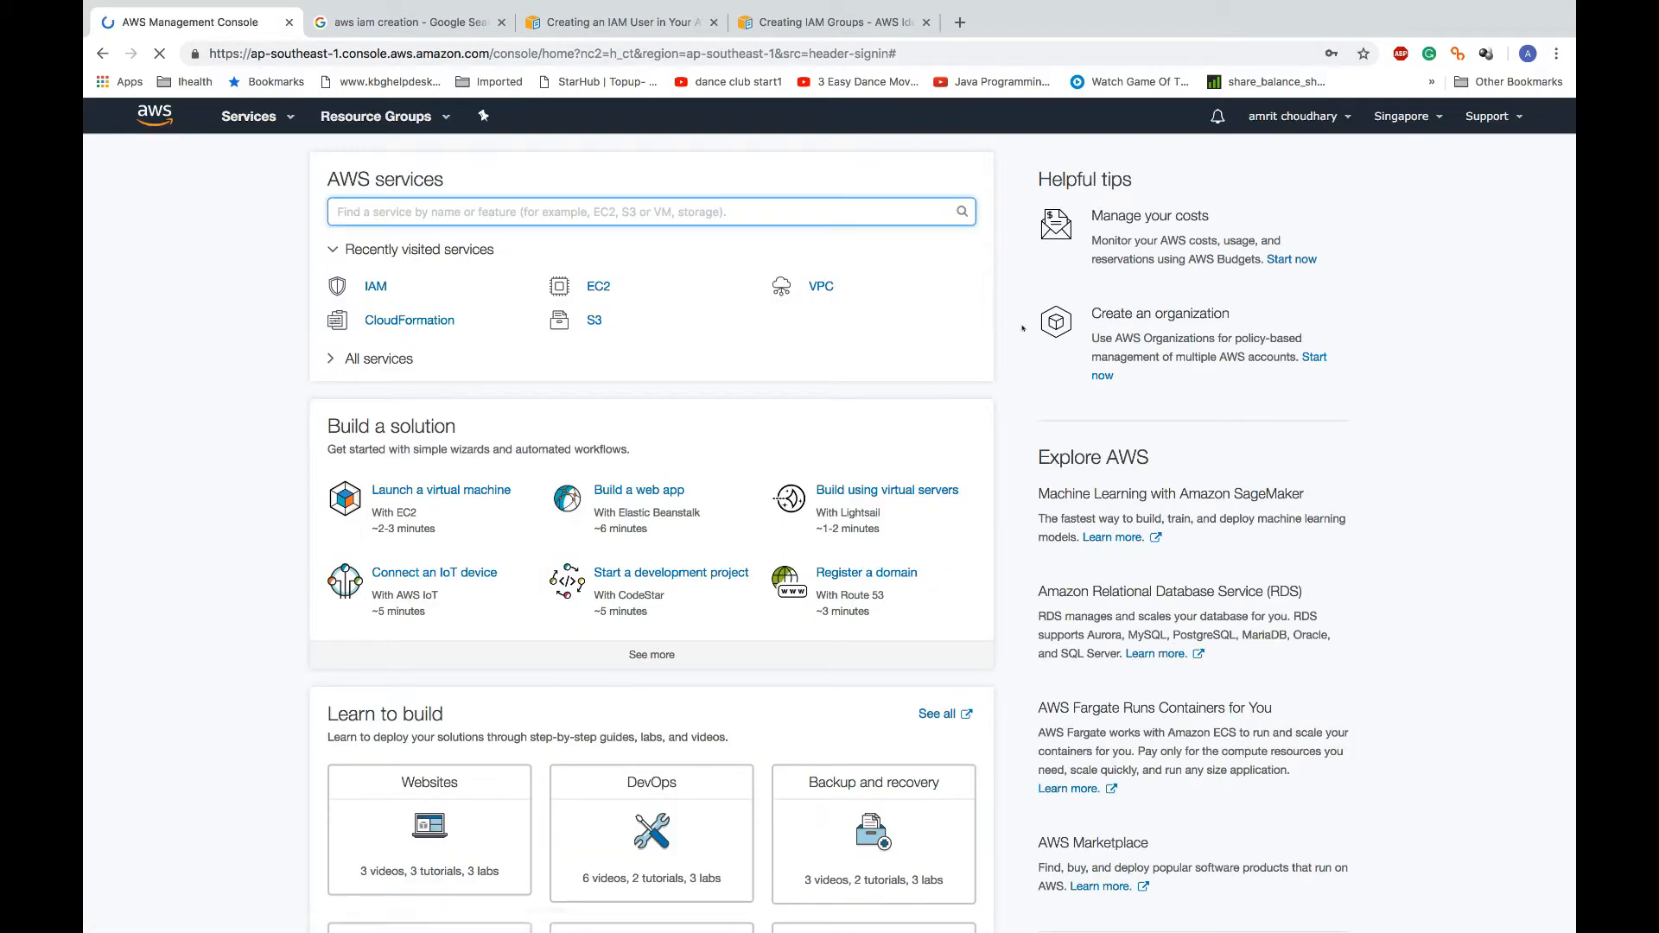
Open IAM and try to customize the users' sign-in link with the account alias devops.
{"action": "left_click", "coordinate": [373, 285]}
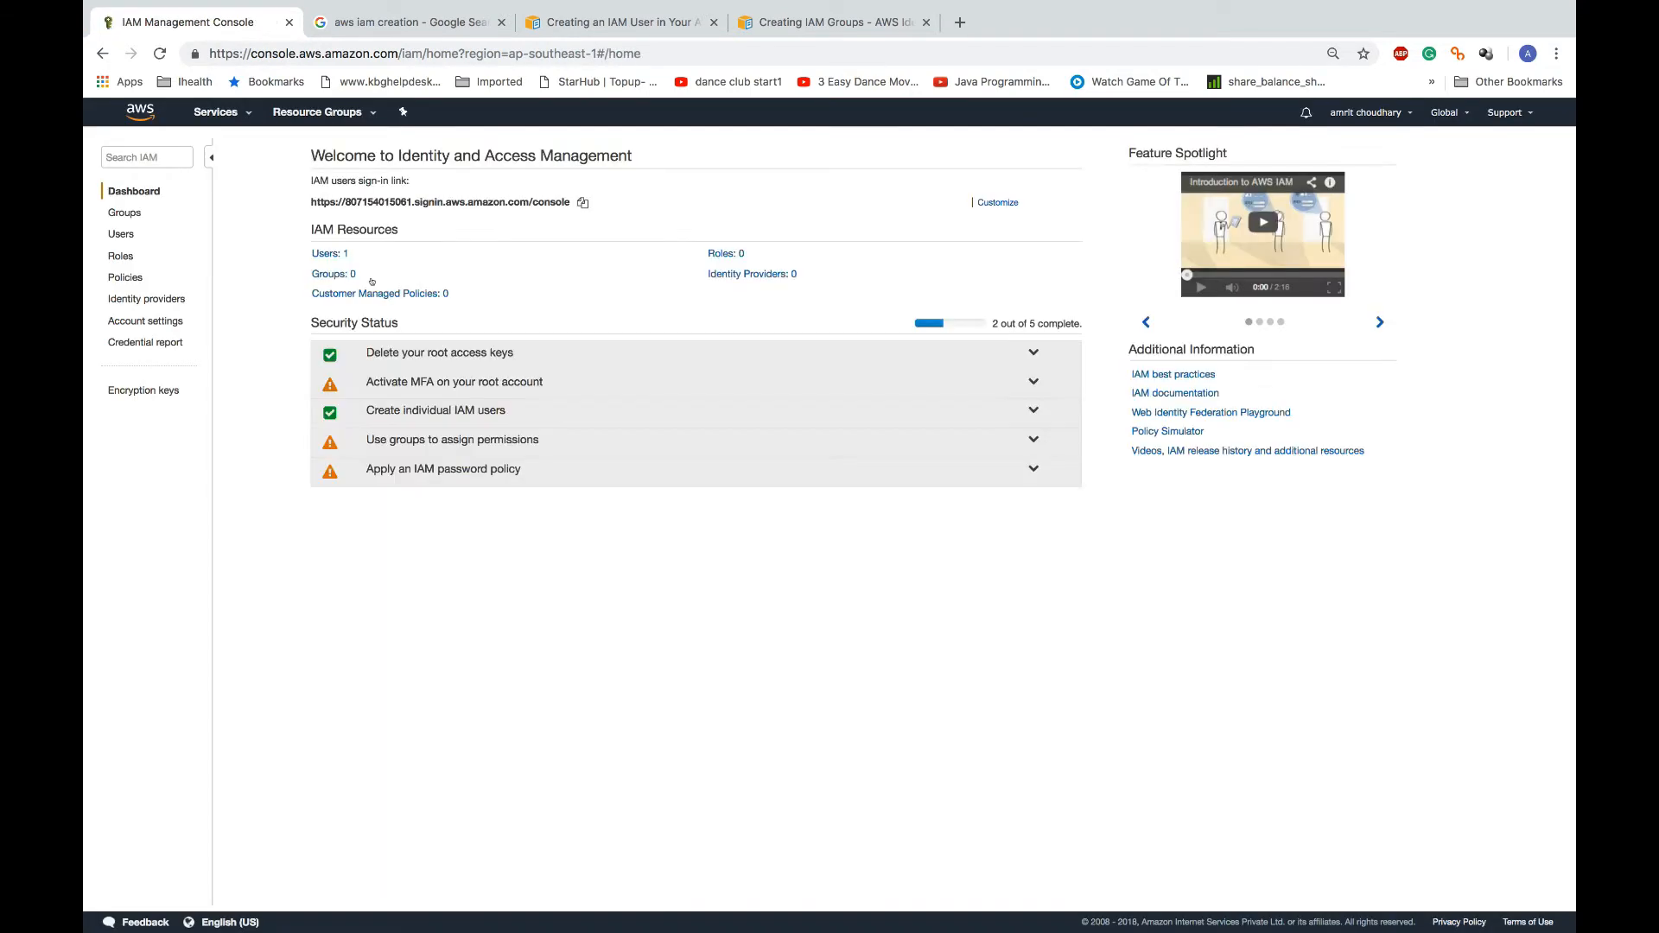
{"action": "triple_click", "coordinate": [574, 201]}
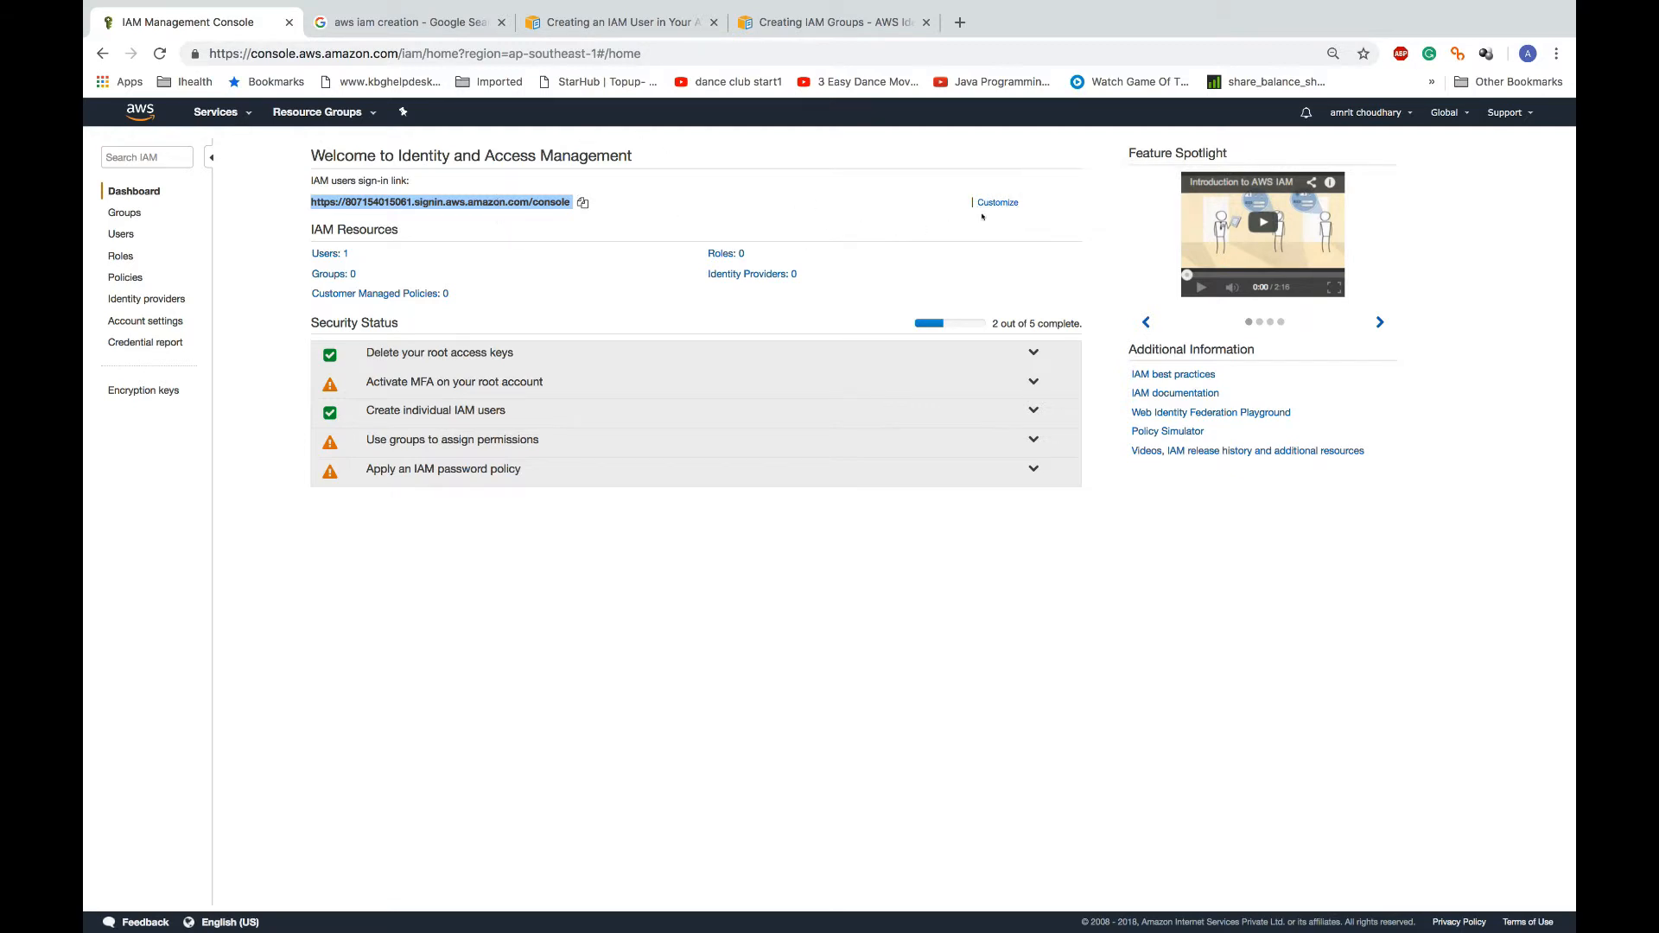
{"action": "left_click", "coordinate": [996, 202]}
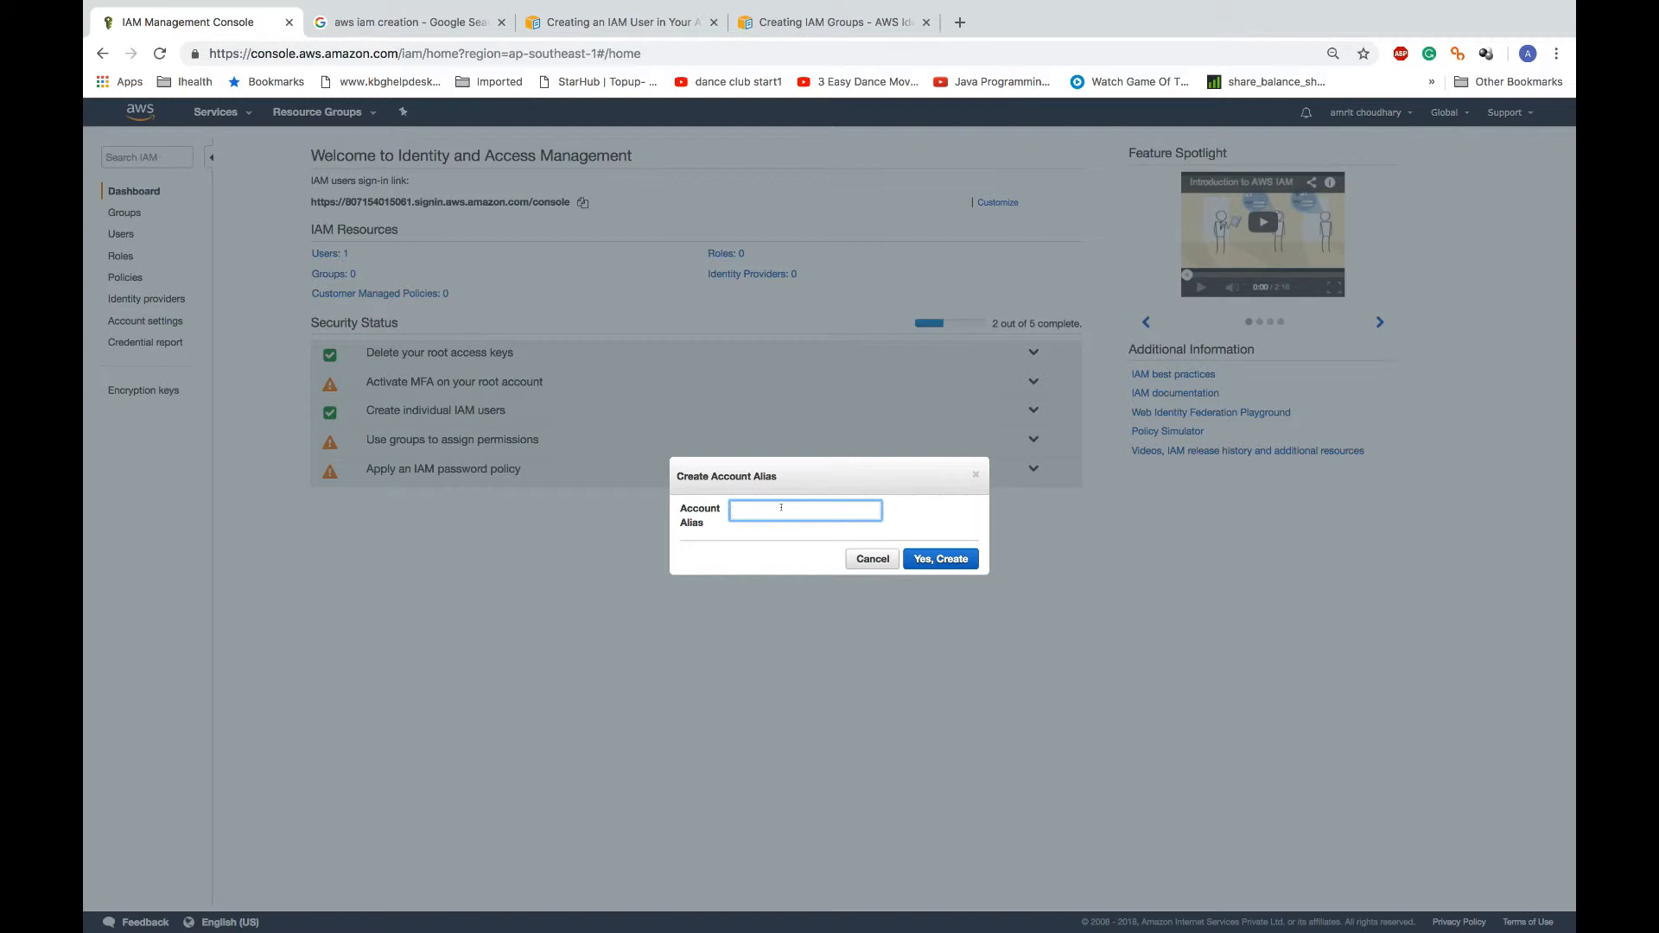
{"action": "type", "text": "devops"}
{"action": "left_click", "coordinate": [923, 559]}
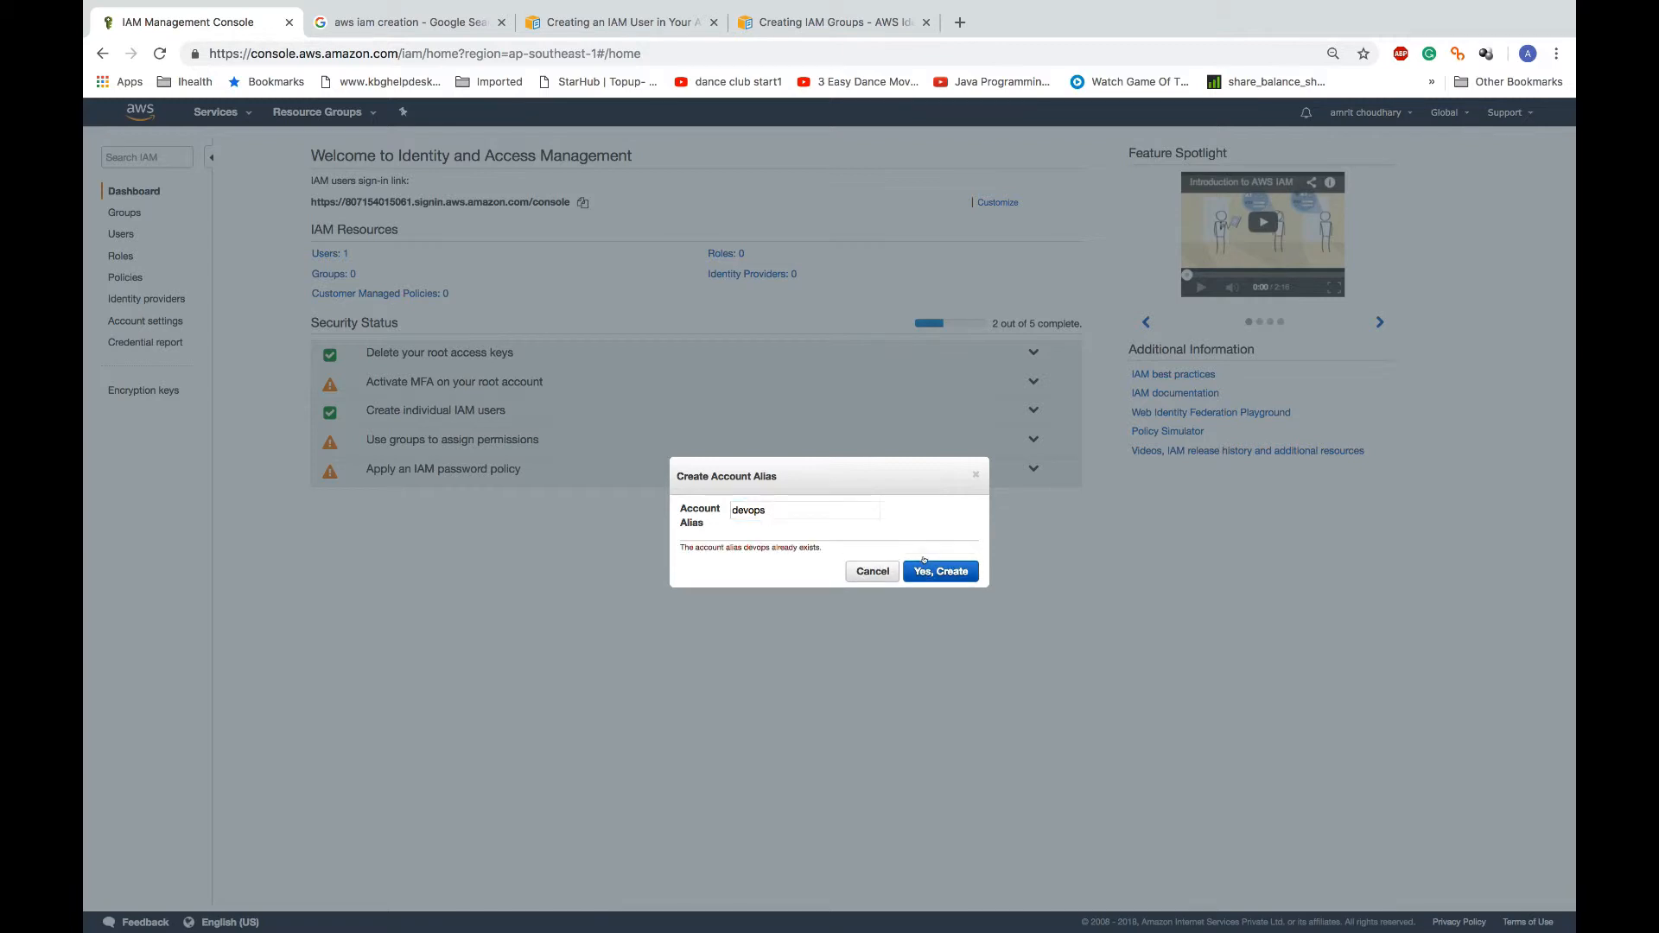
Extend the account alias to devops-2018 and create it.
{"action": "left_click", "coordinate": [812, 508]}
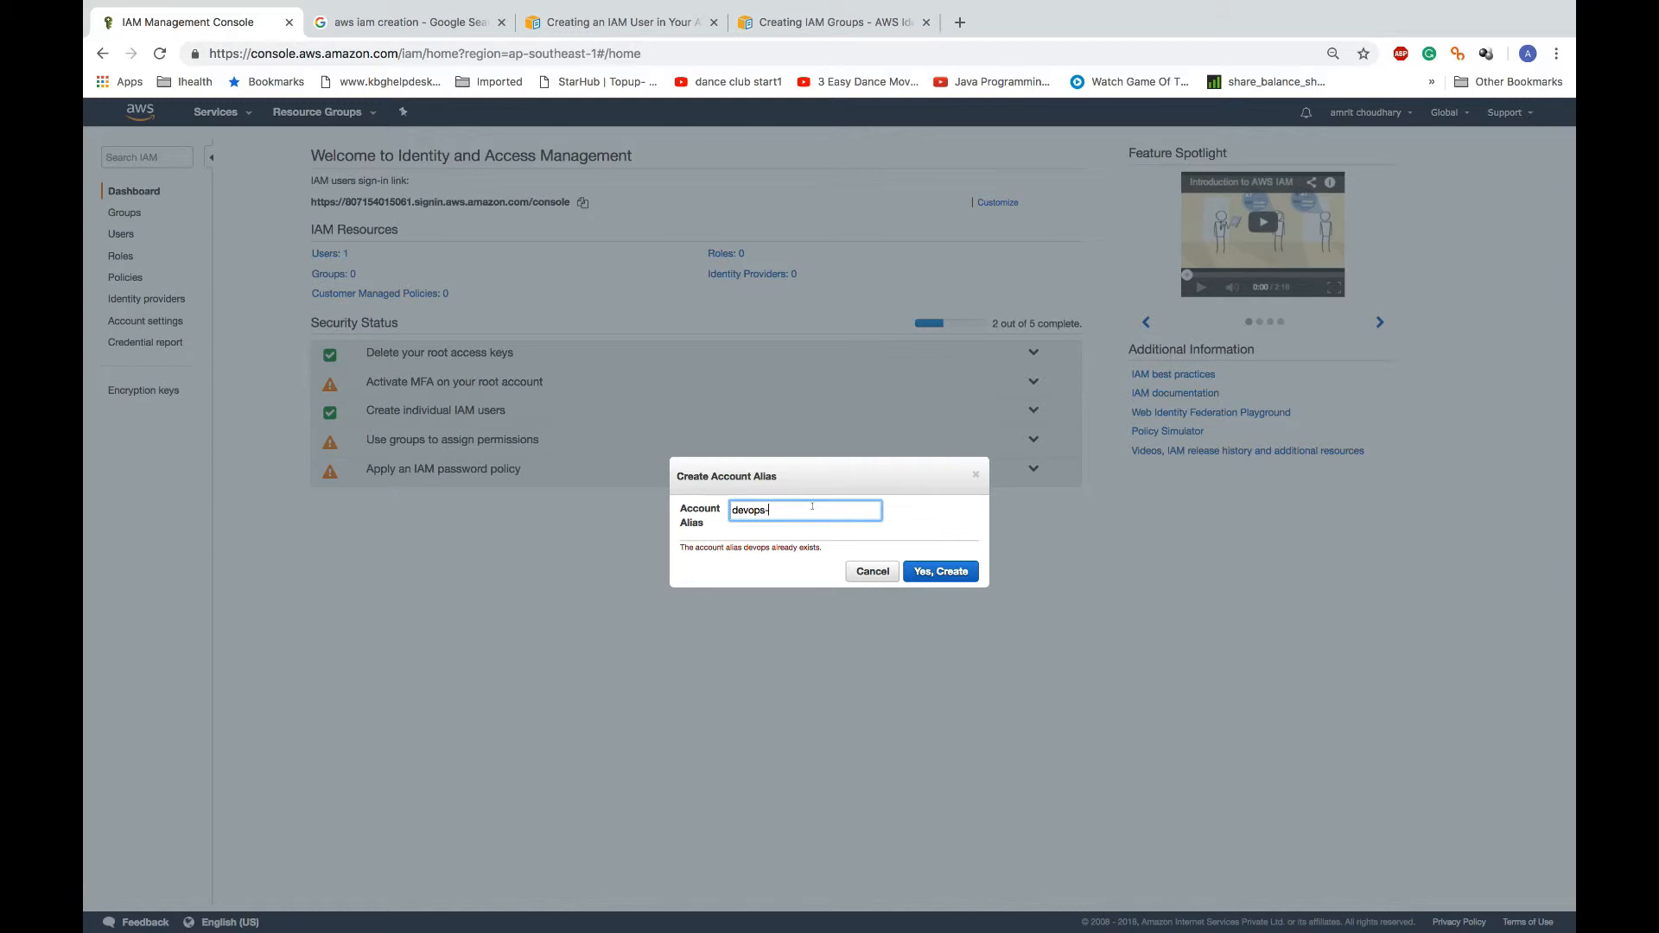
{"action": "type", "text": "2018"}
{"action": "left_click", "coordinate": [934, 568]}
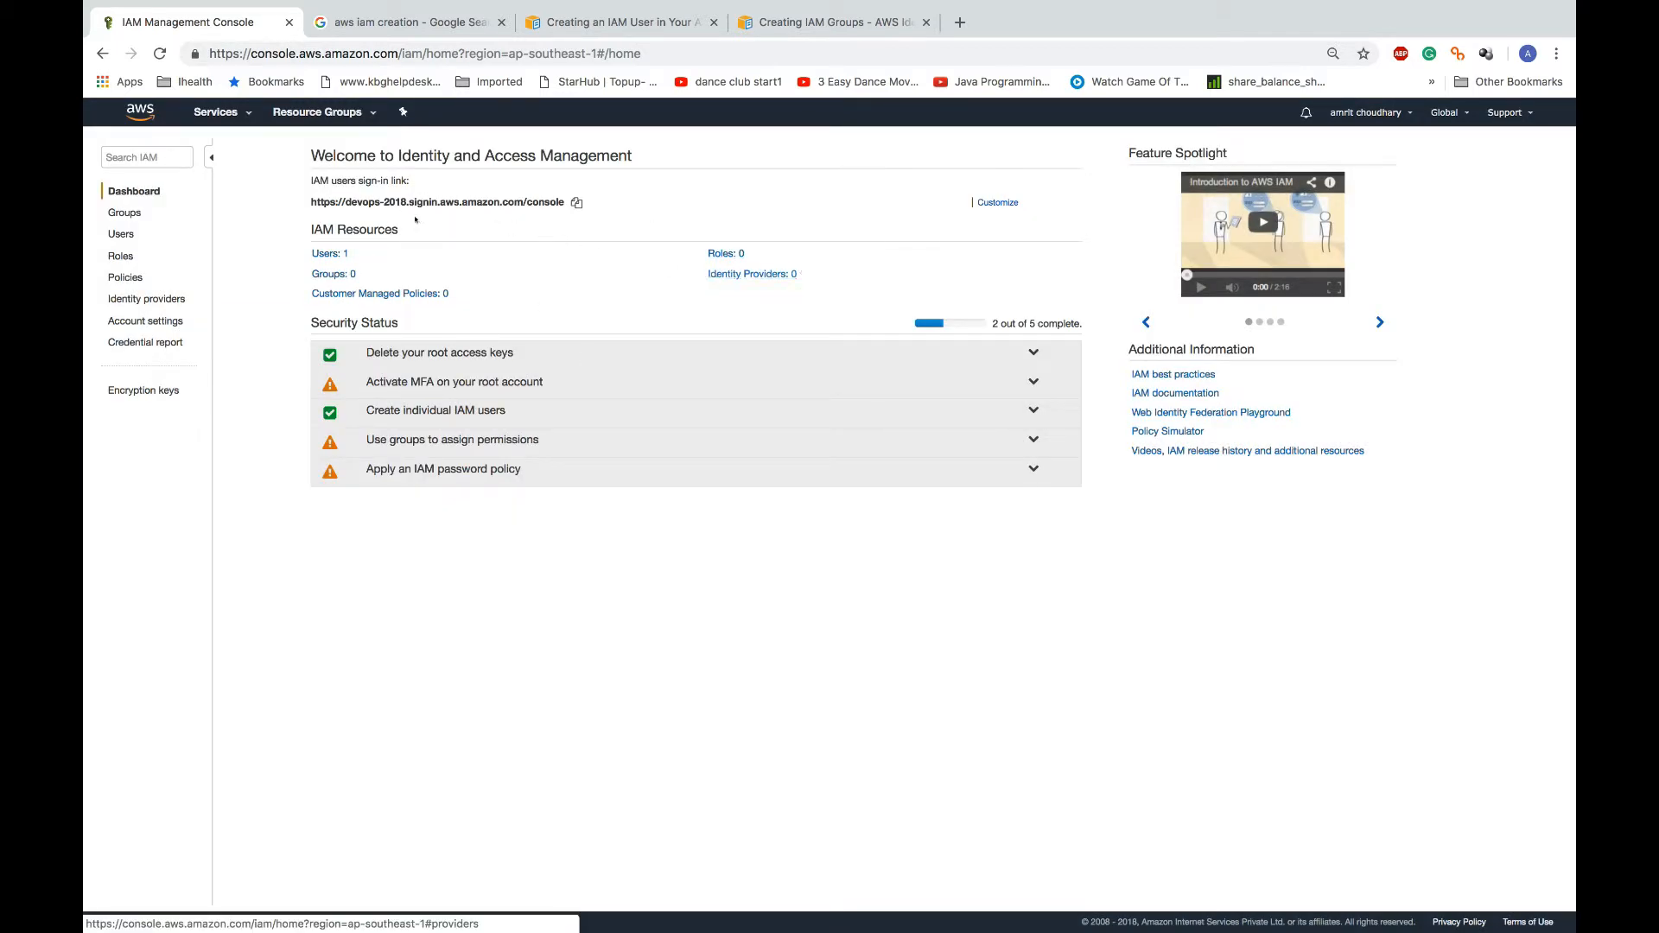
Sign out, sign in to the console as devops-user with the MFA code, and change that user's password.
{"action": "left_click", "coordinate": [1374, 113]}
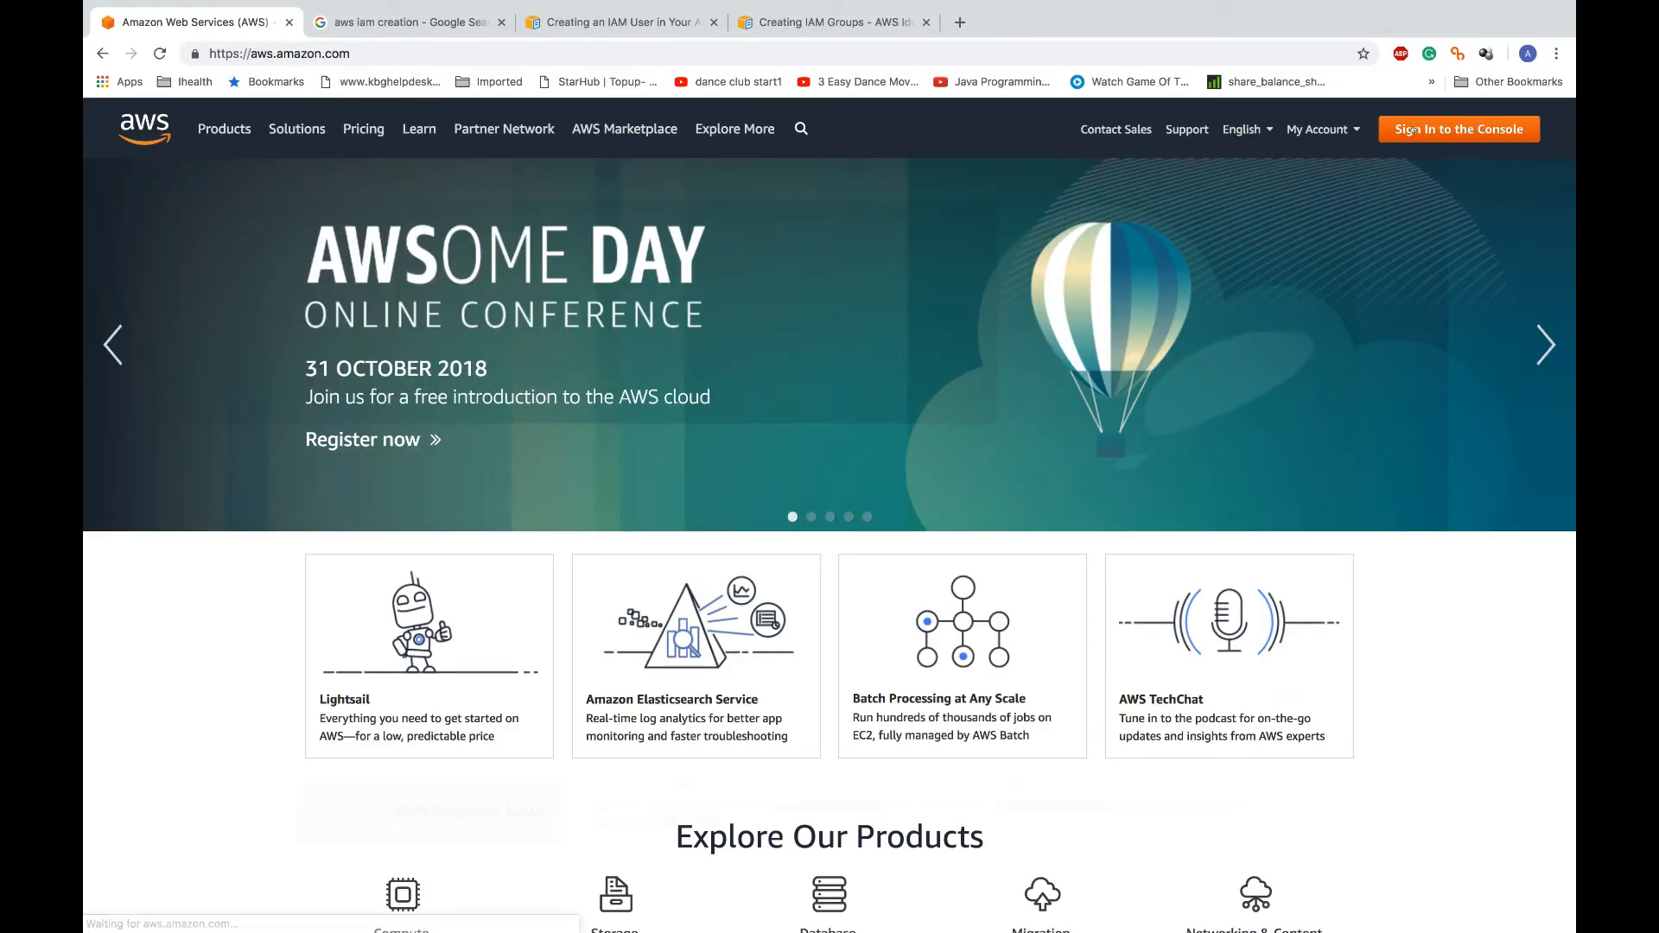
{"action": "left_click", "coordinate": [1410, 130]}
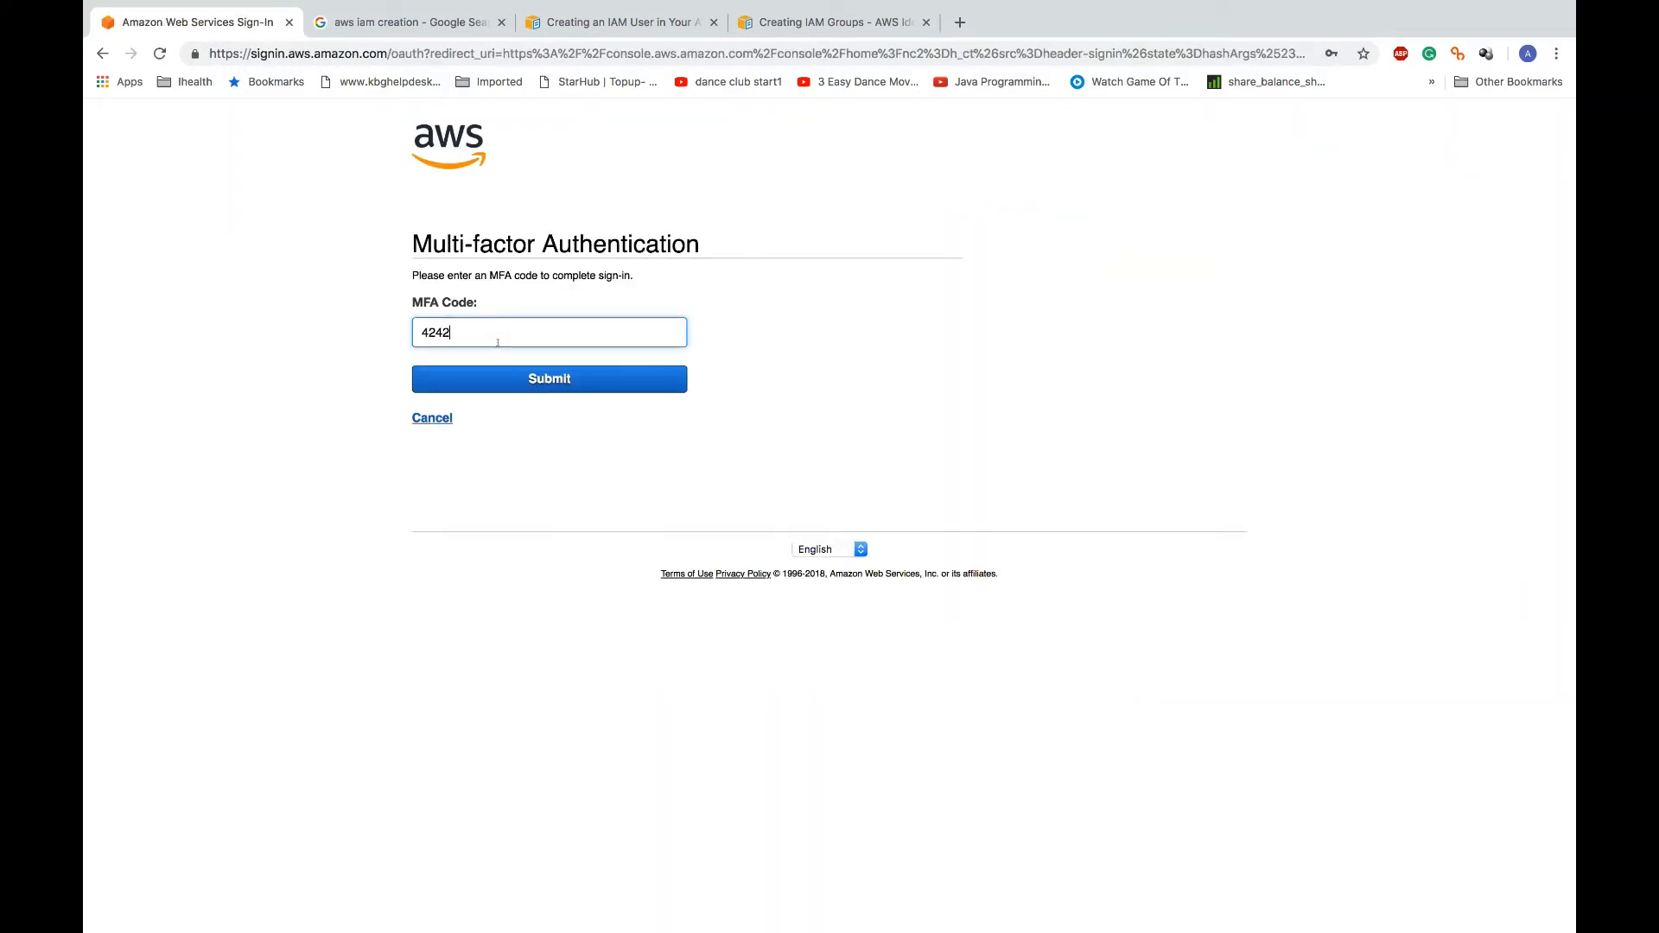
{"action": "left_click", "coordinate": [548, 379]}
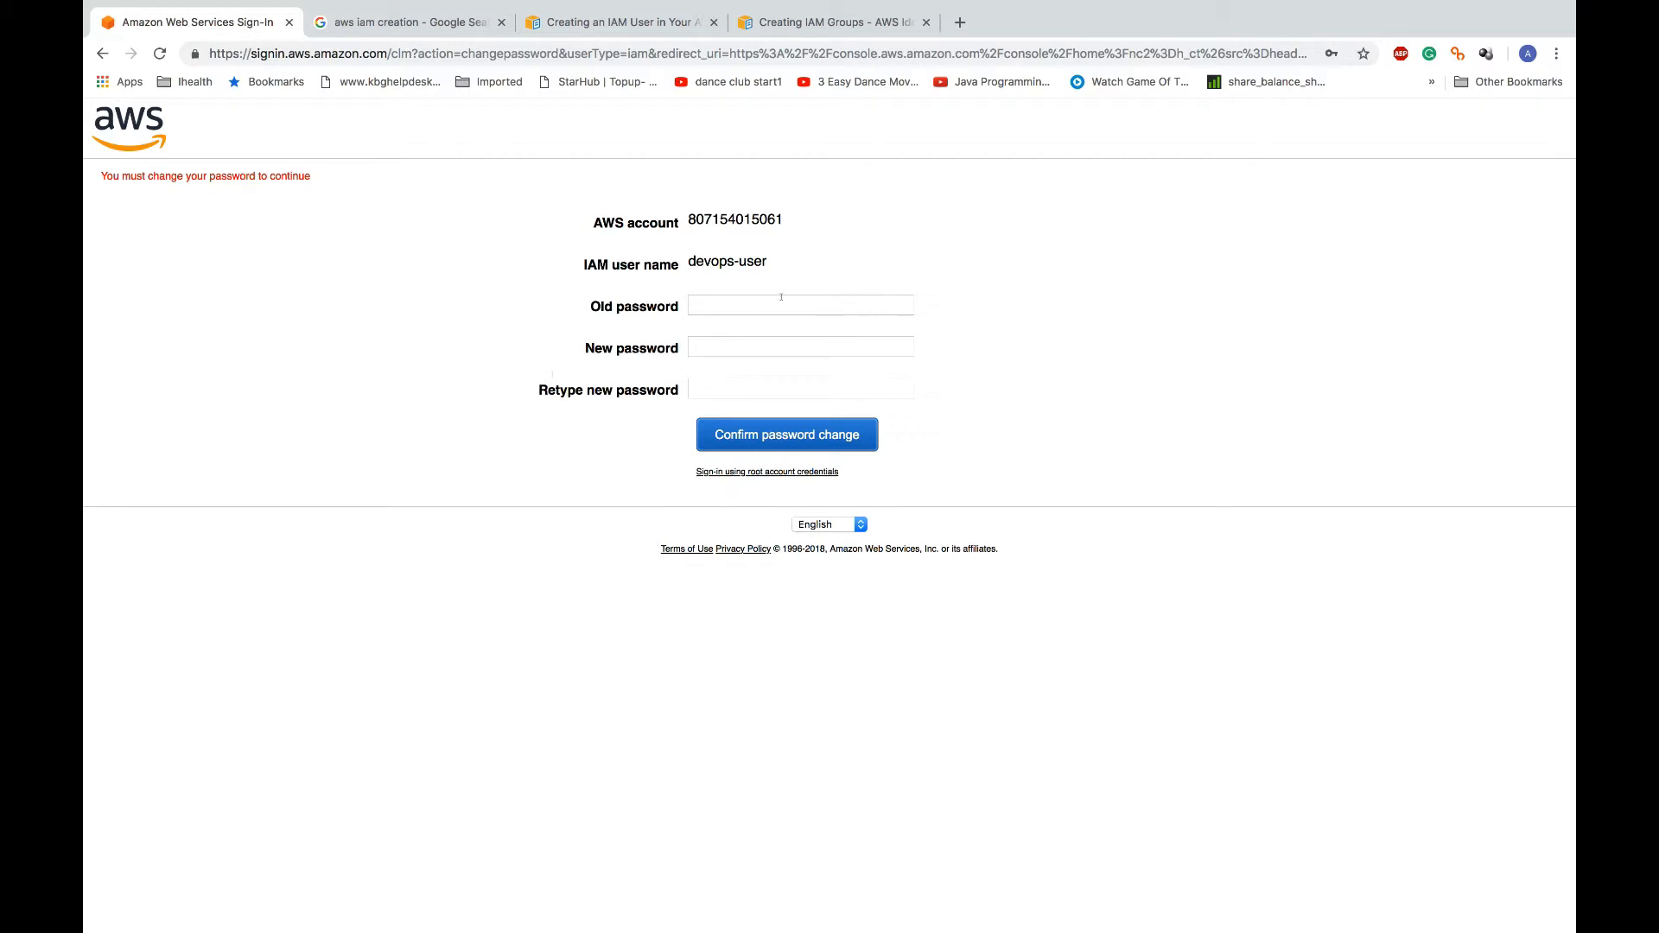
{"action": "left_click", "coordinate": [792, 436]}
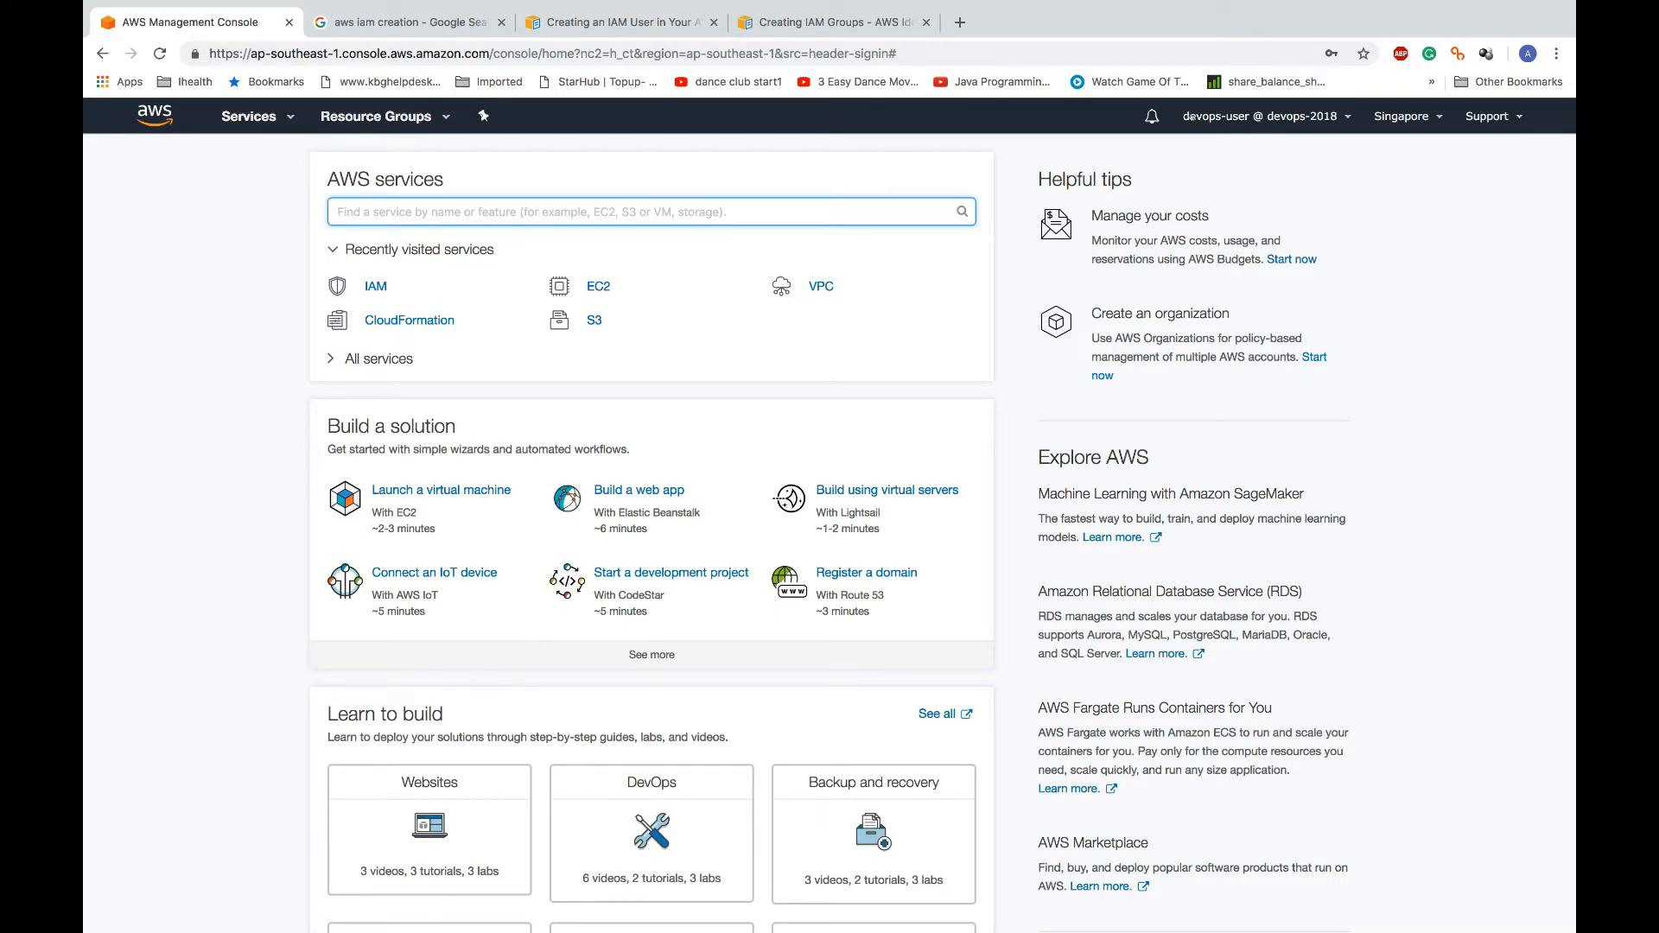
Open IAM as devops-user and check the existing users and groups lists.
{"action": "left_click", "coordinate": [1309, 121]}
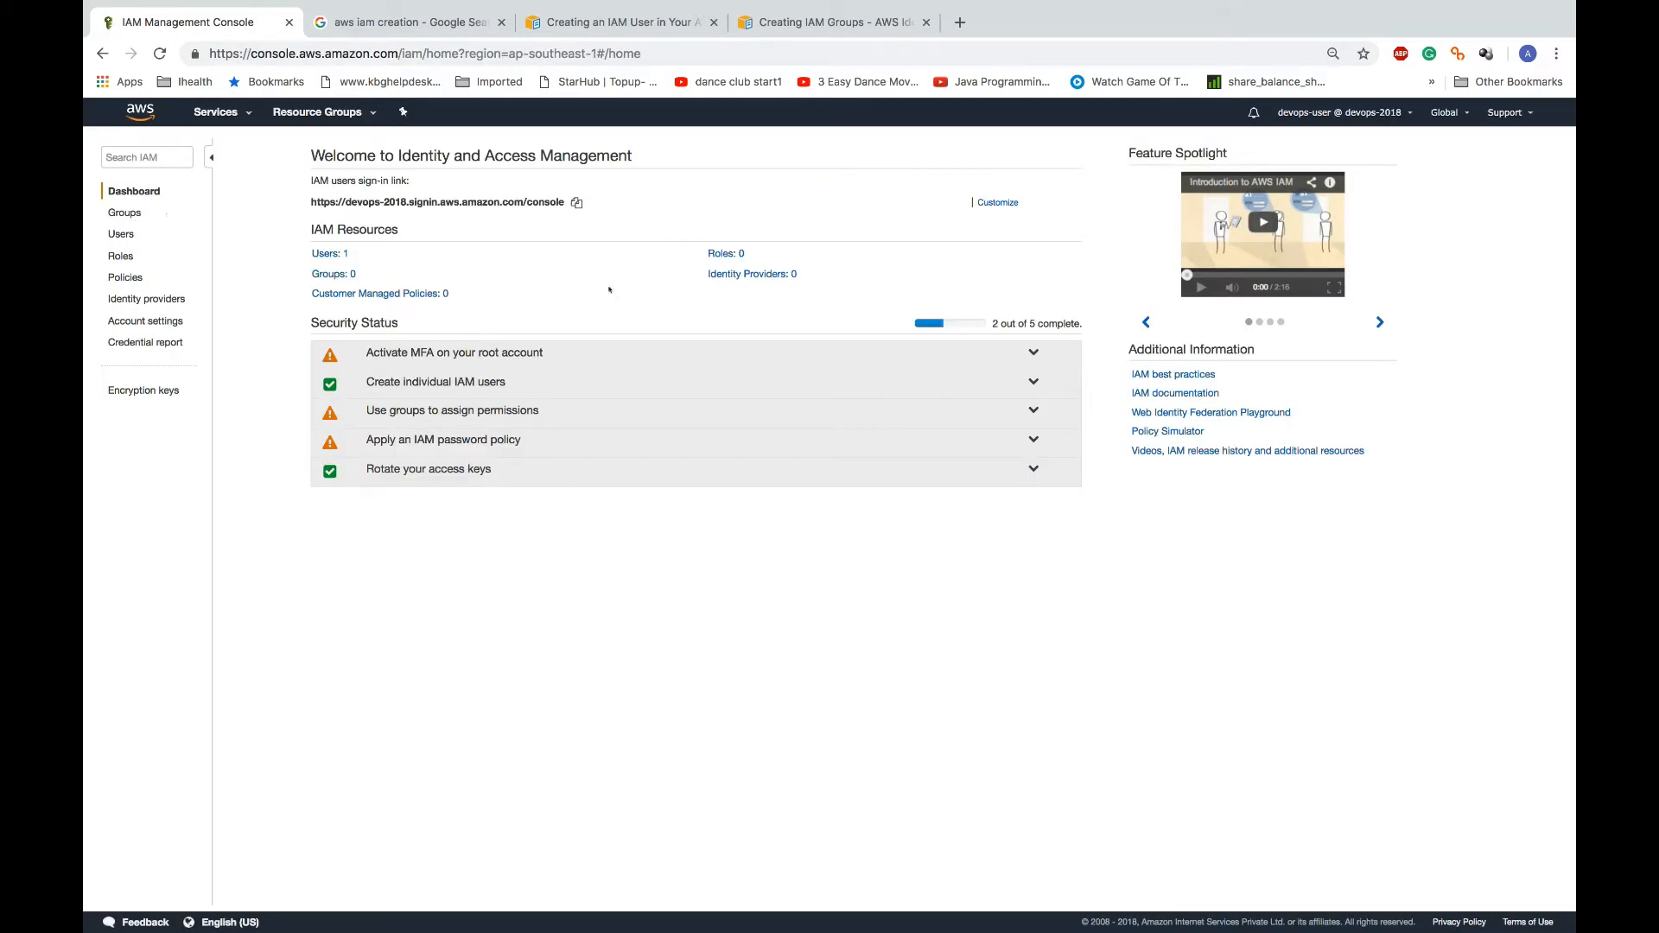
{"action": "left_click", "coordinate": [326, 253]}
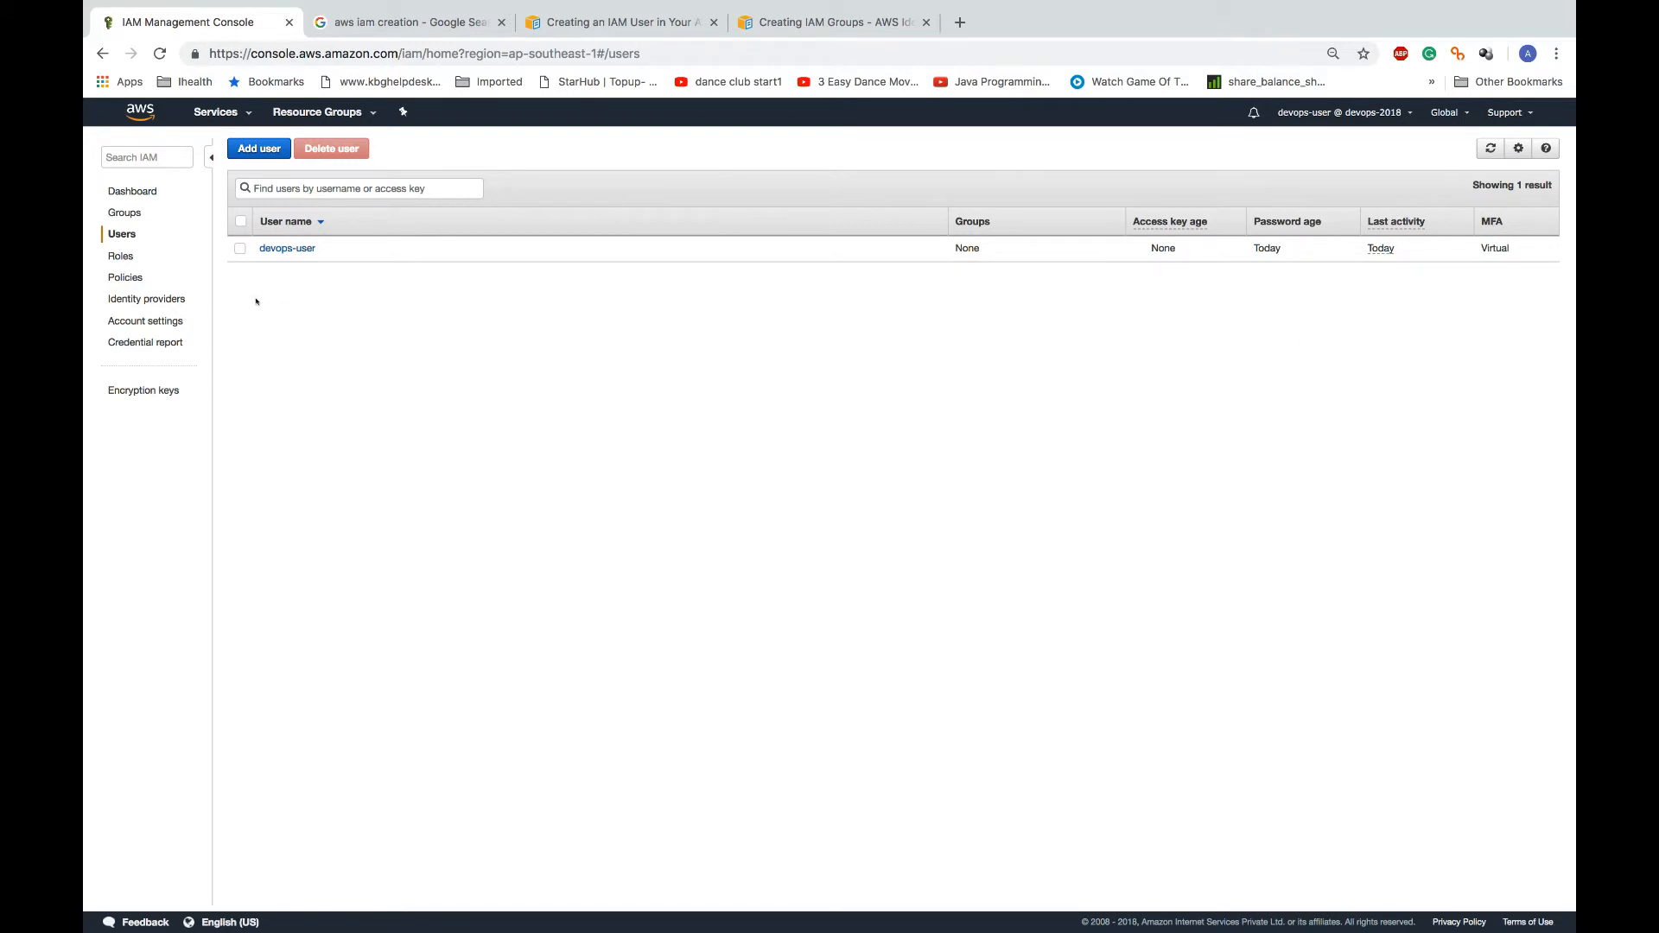
{"action": "left_click", "coordinate": [125, 213]}
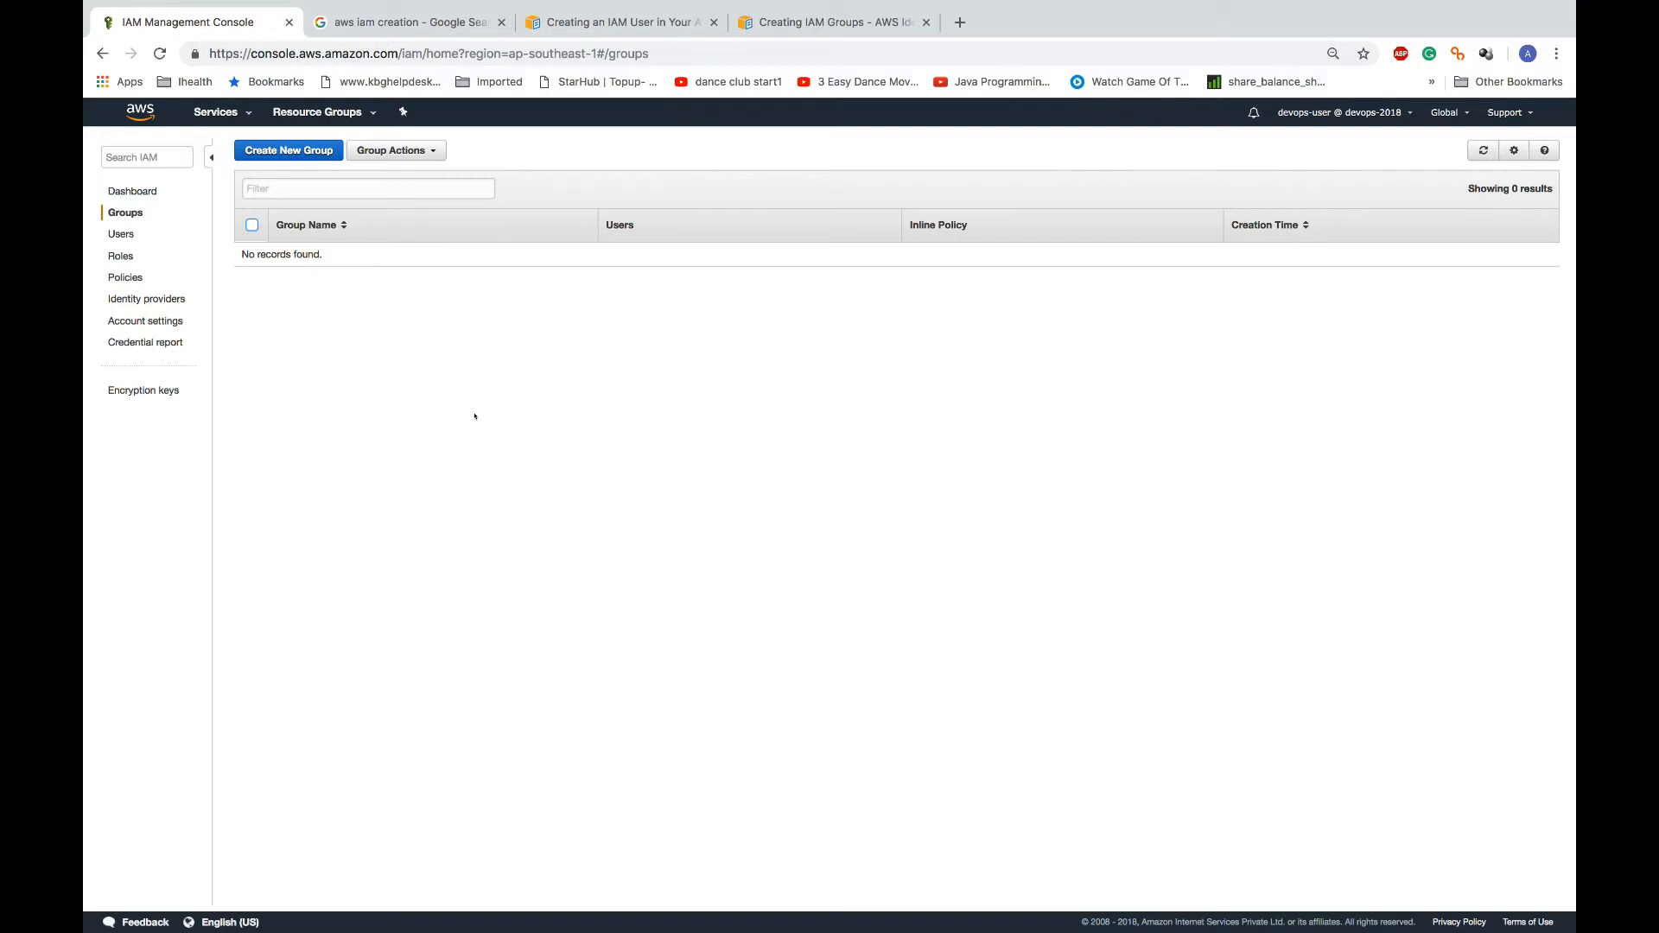
Create a new IAM group named dev with the AdministratorAccess policy attached.
{"action": "left_click", "coordinate": [289, 158]}
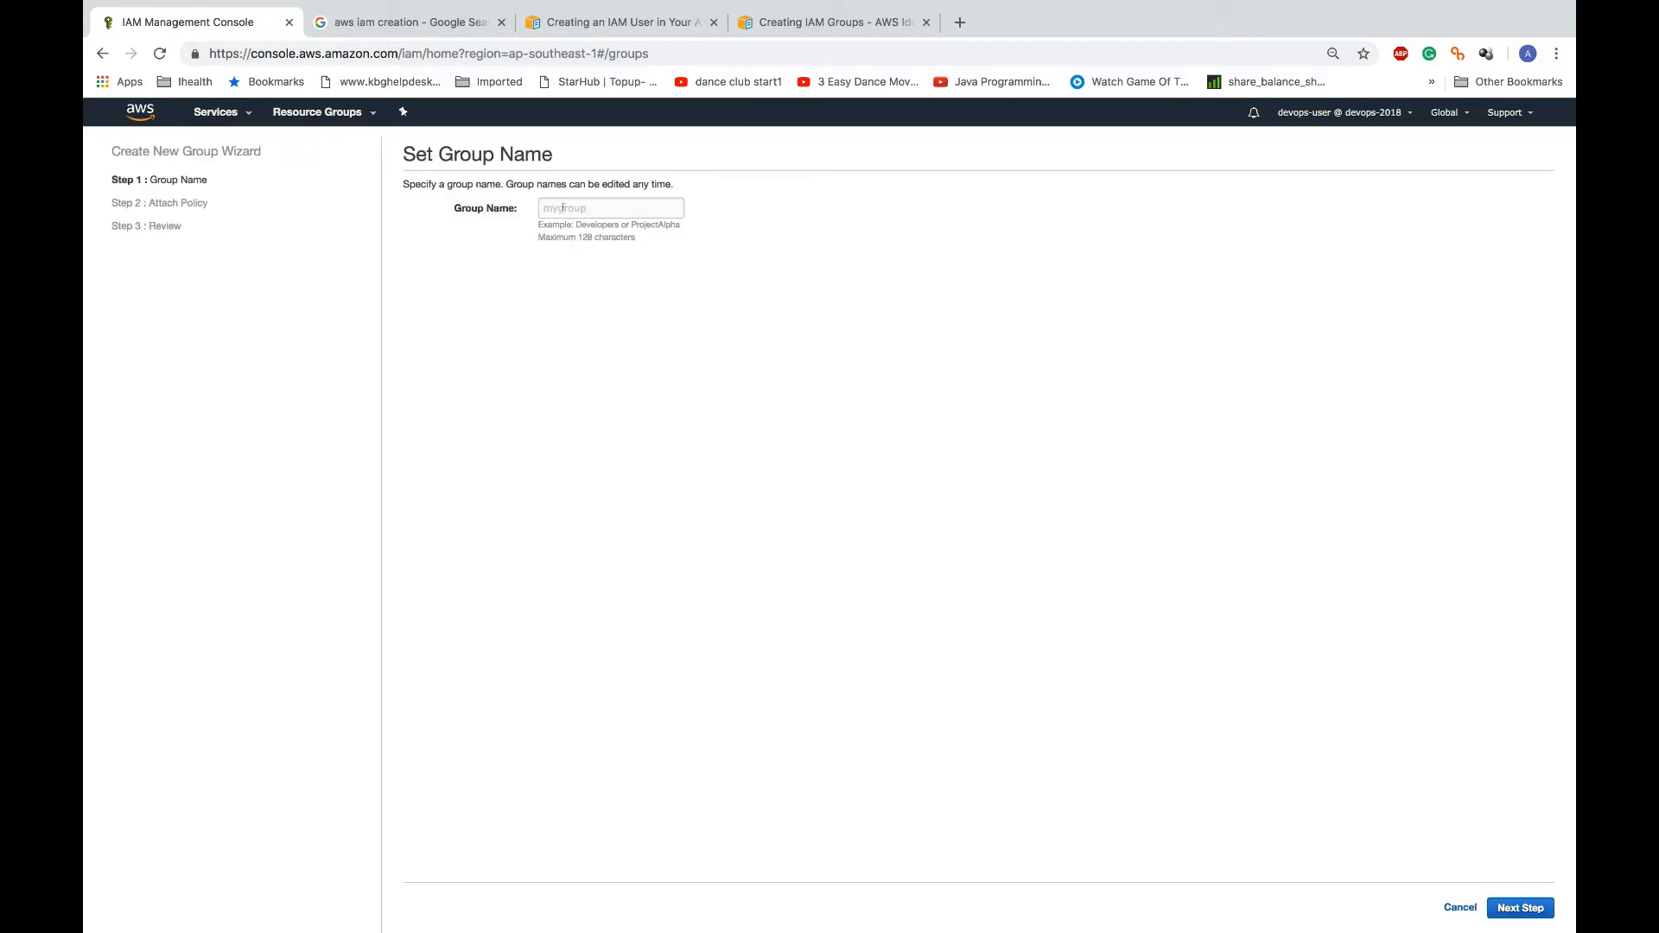
{"action": "left_click", "coordinate": [562, 208]}
{"action": "type", "text": "dev"}
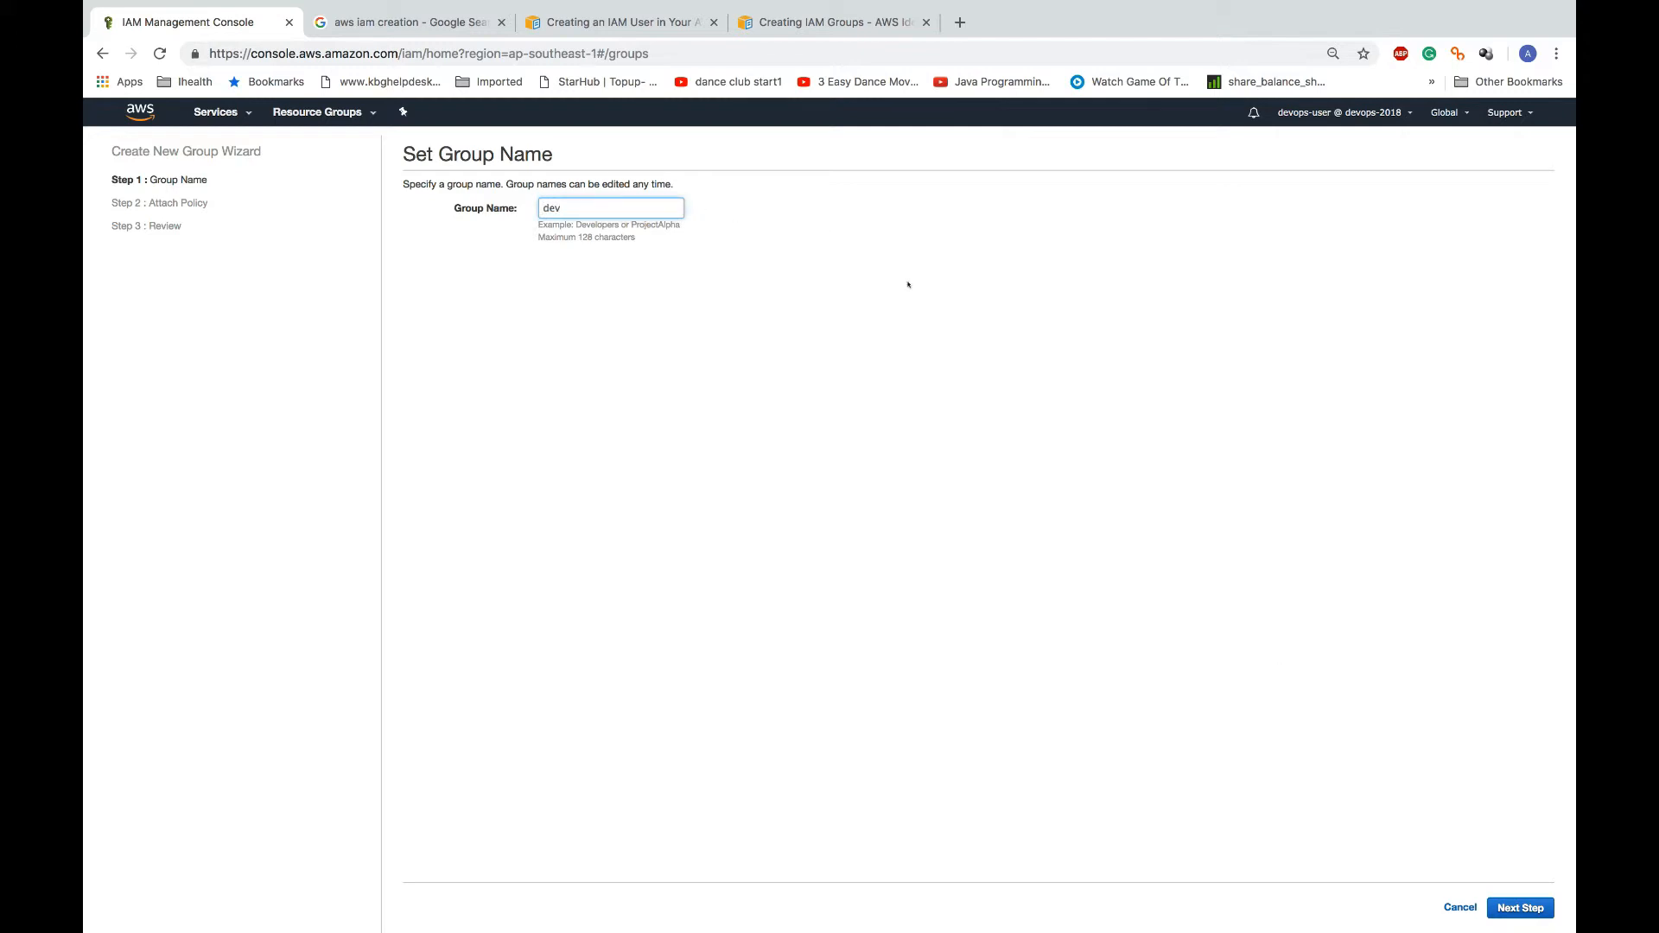
{"action": "left_click", "coordinate": [1514, 908]}
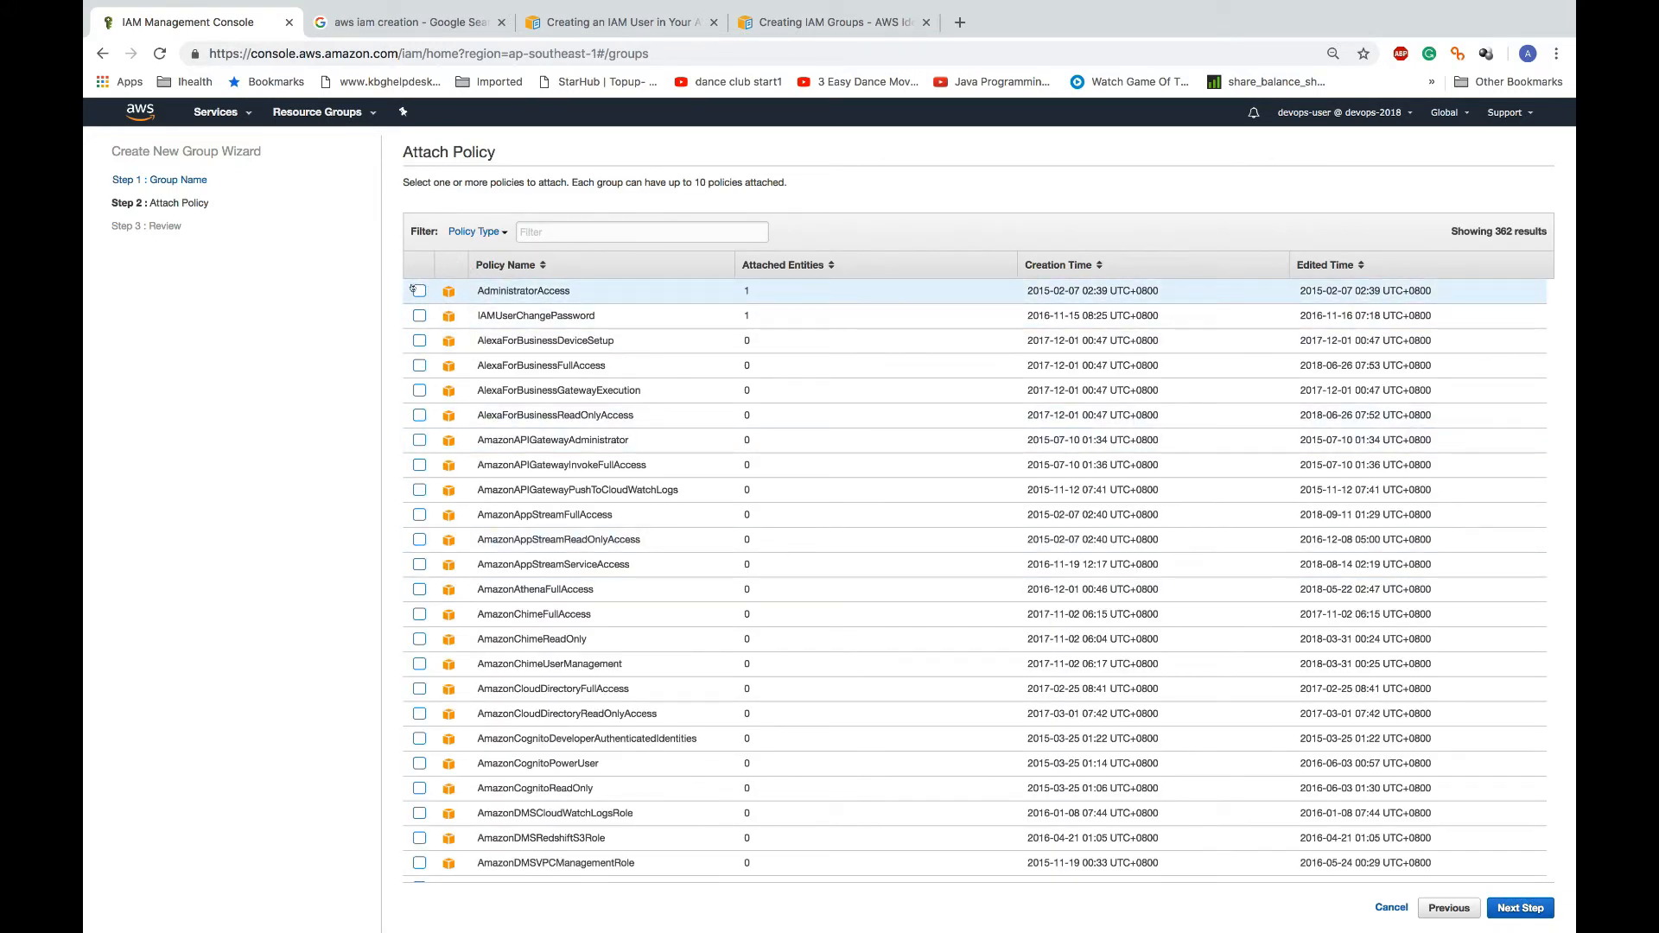
{"action": "left_click", "coordinate": [418, 291]}
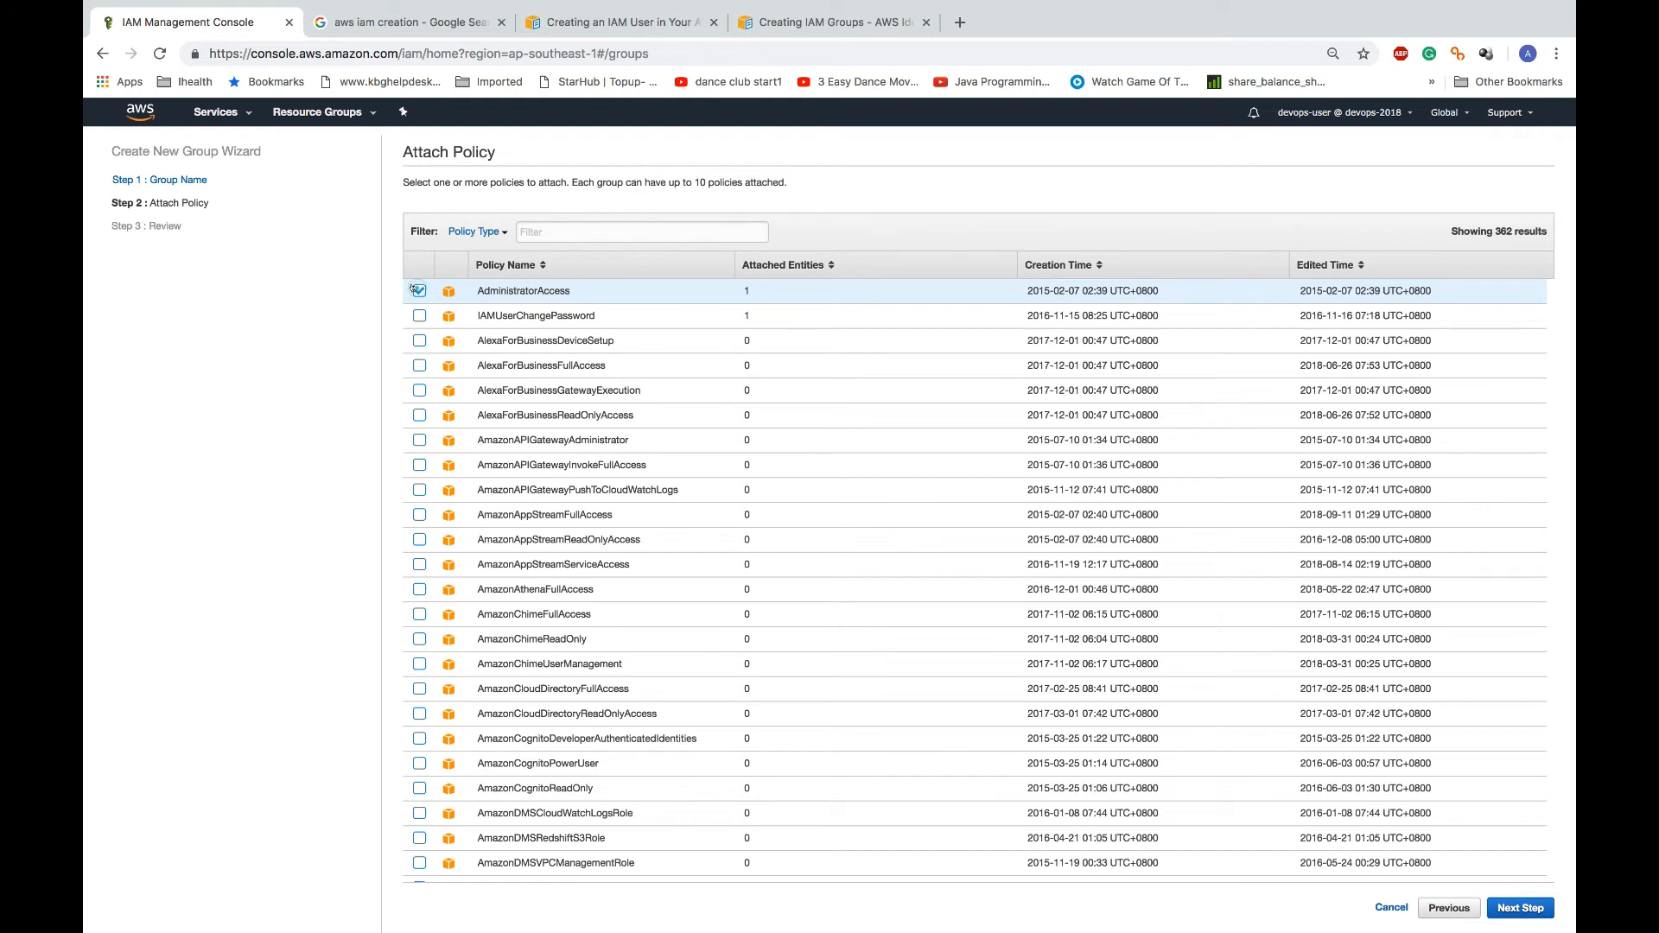
{"action": "left_click", "coordinate": [1522, 908]}
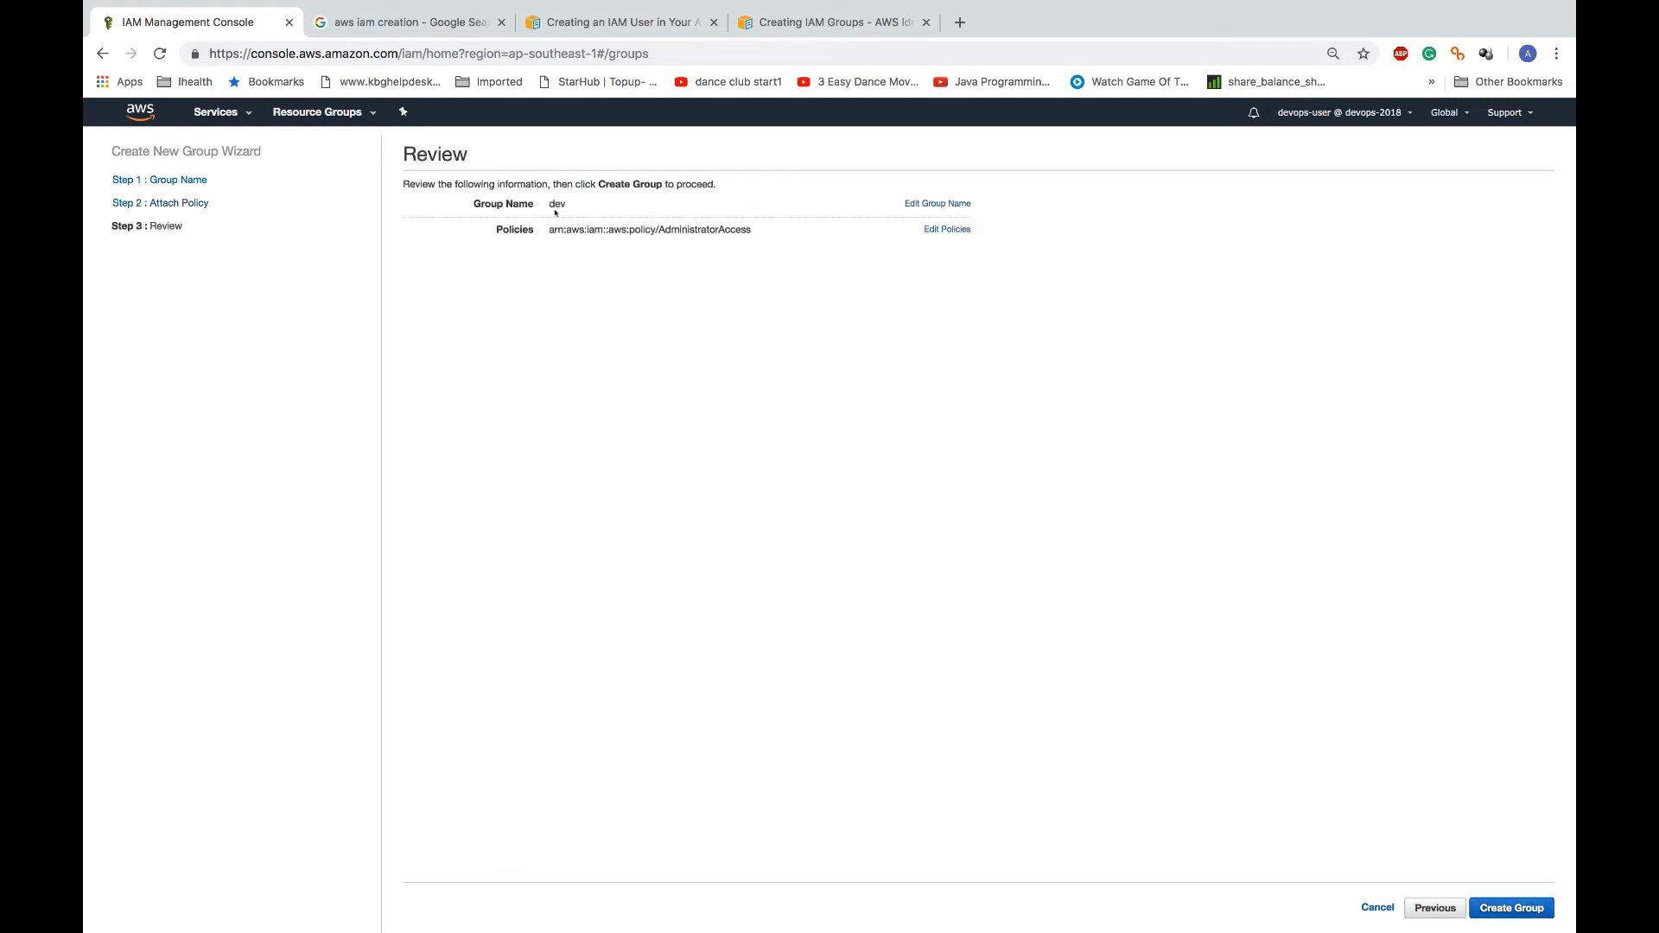
{"action": "left_click", "coordinate": [1510, 908]}
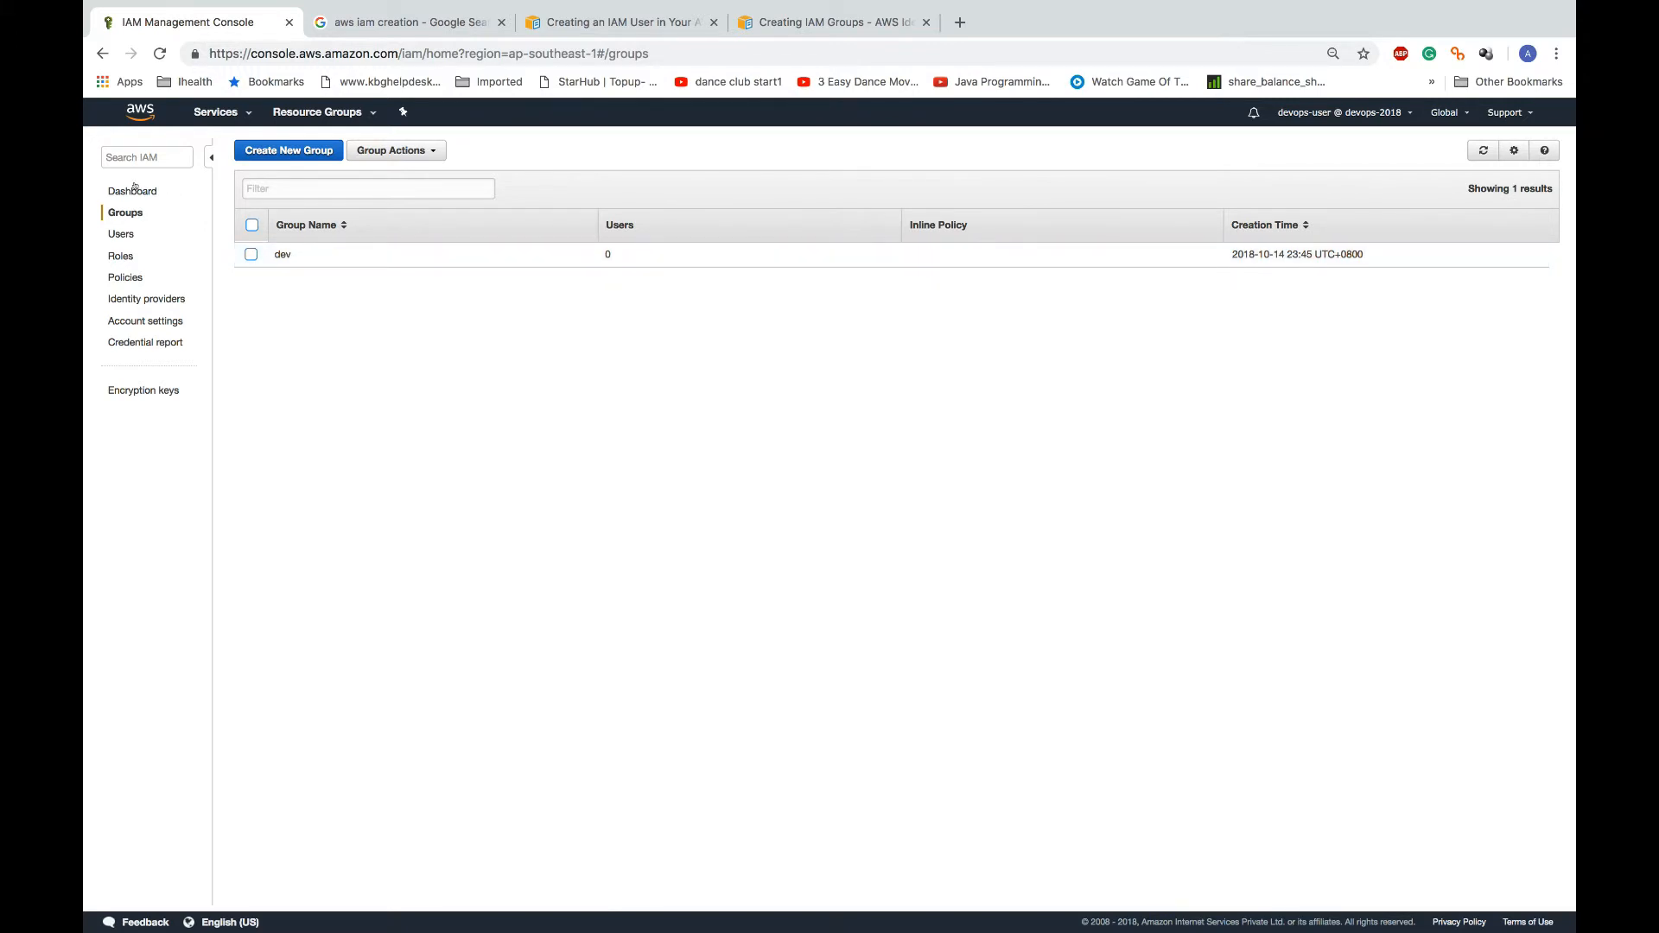
Detach the AdministratorAccess and IAMUserChangePassword policies from devops-user.
{"action": "left_click", "coordinate": [114, 234]}
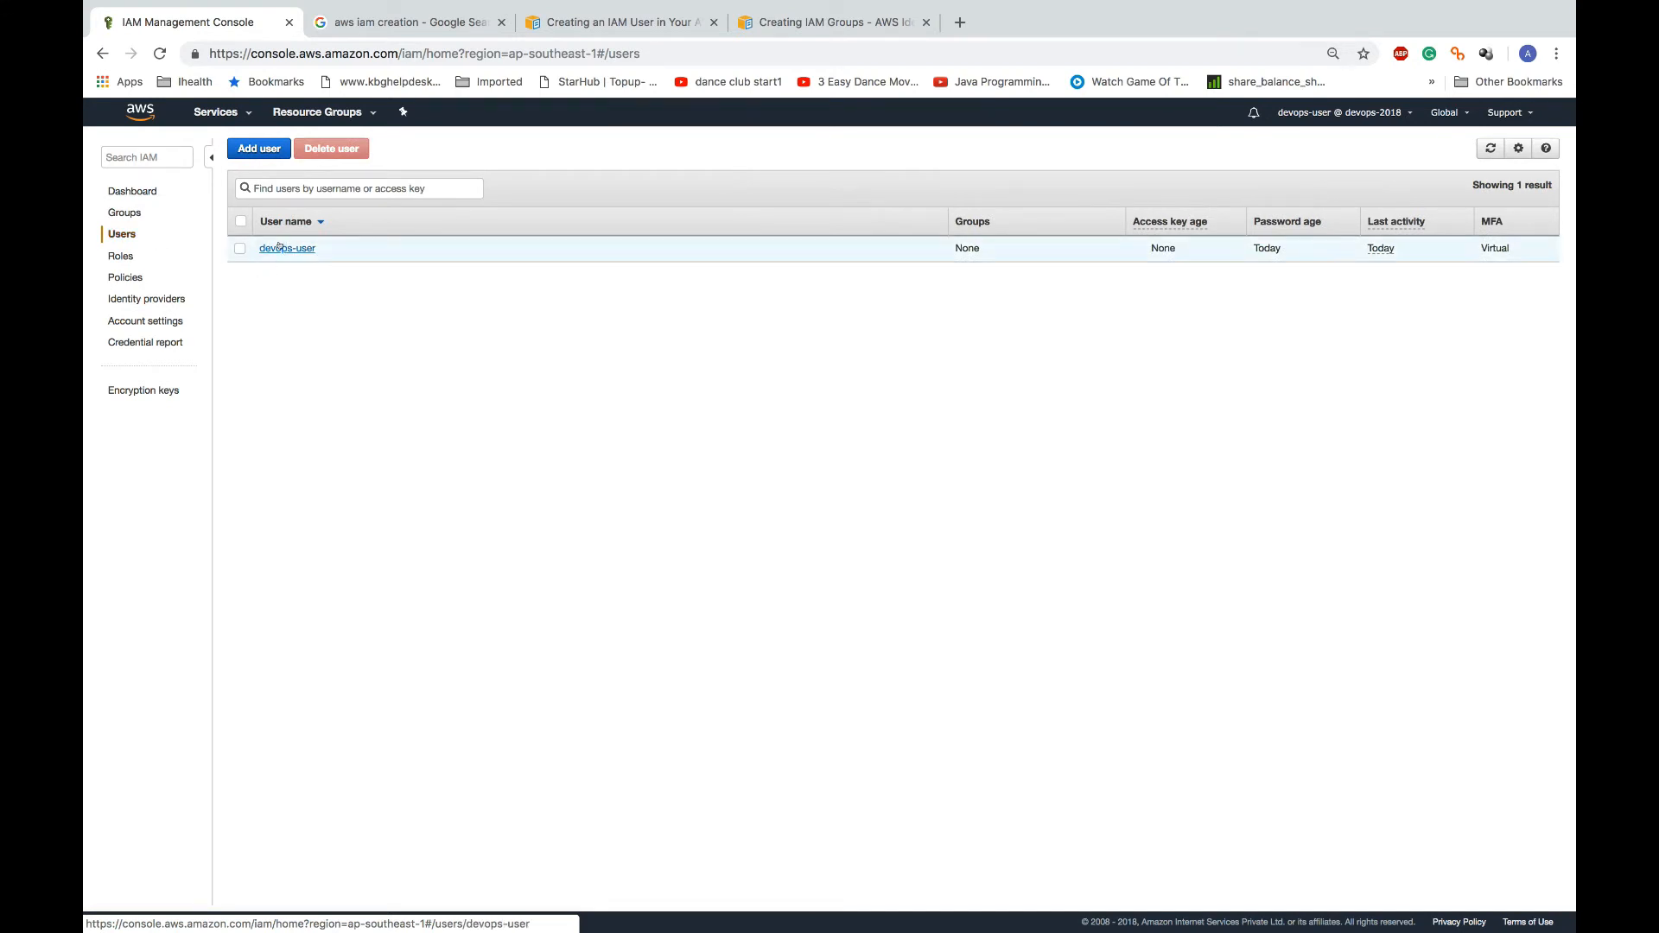
{"action": "left_click", "coordinate": [285, 248]}
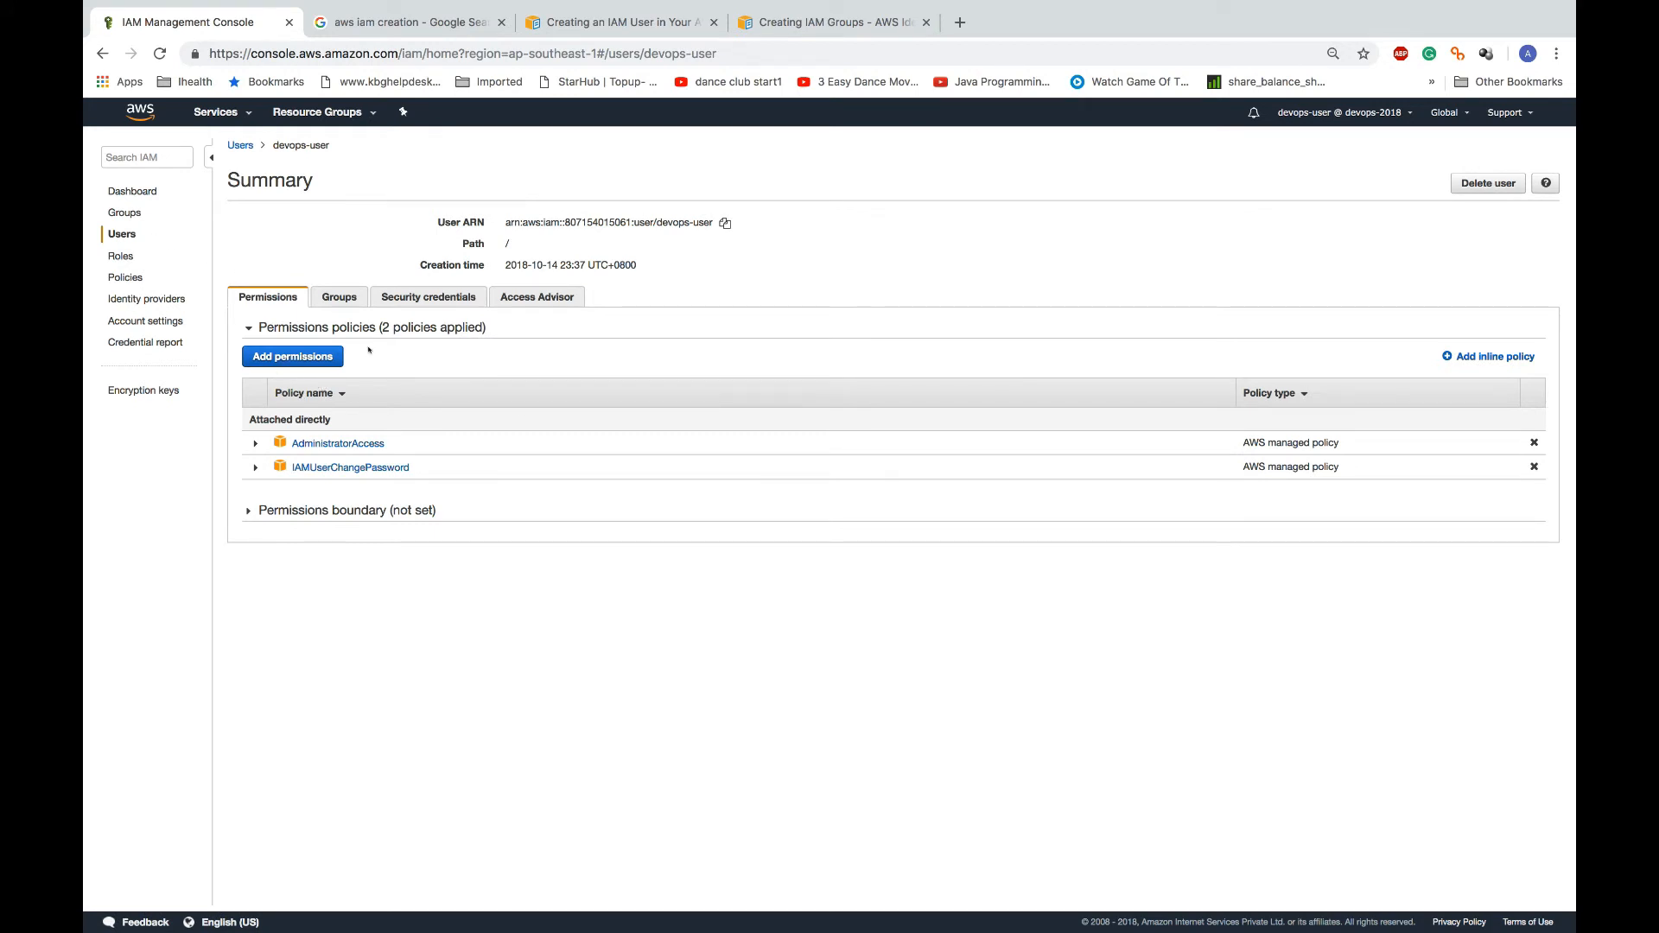
{"action": "left_click", "coordinate": [1531, 442]}
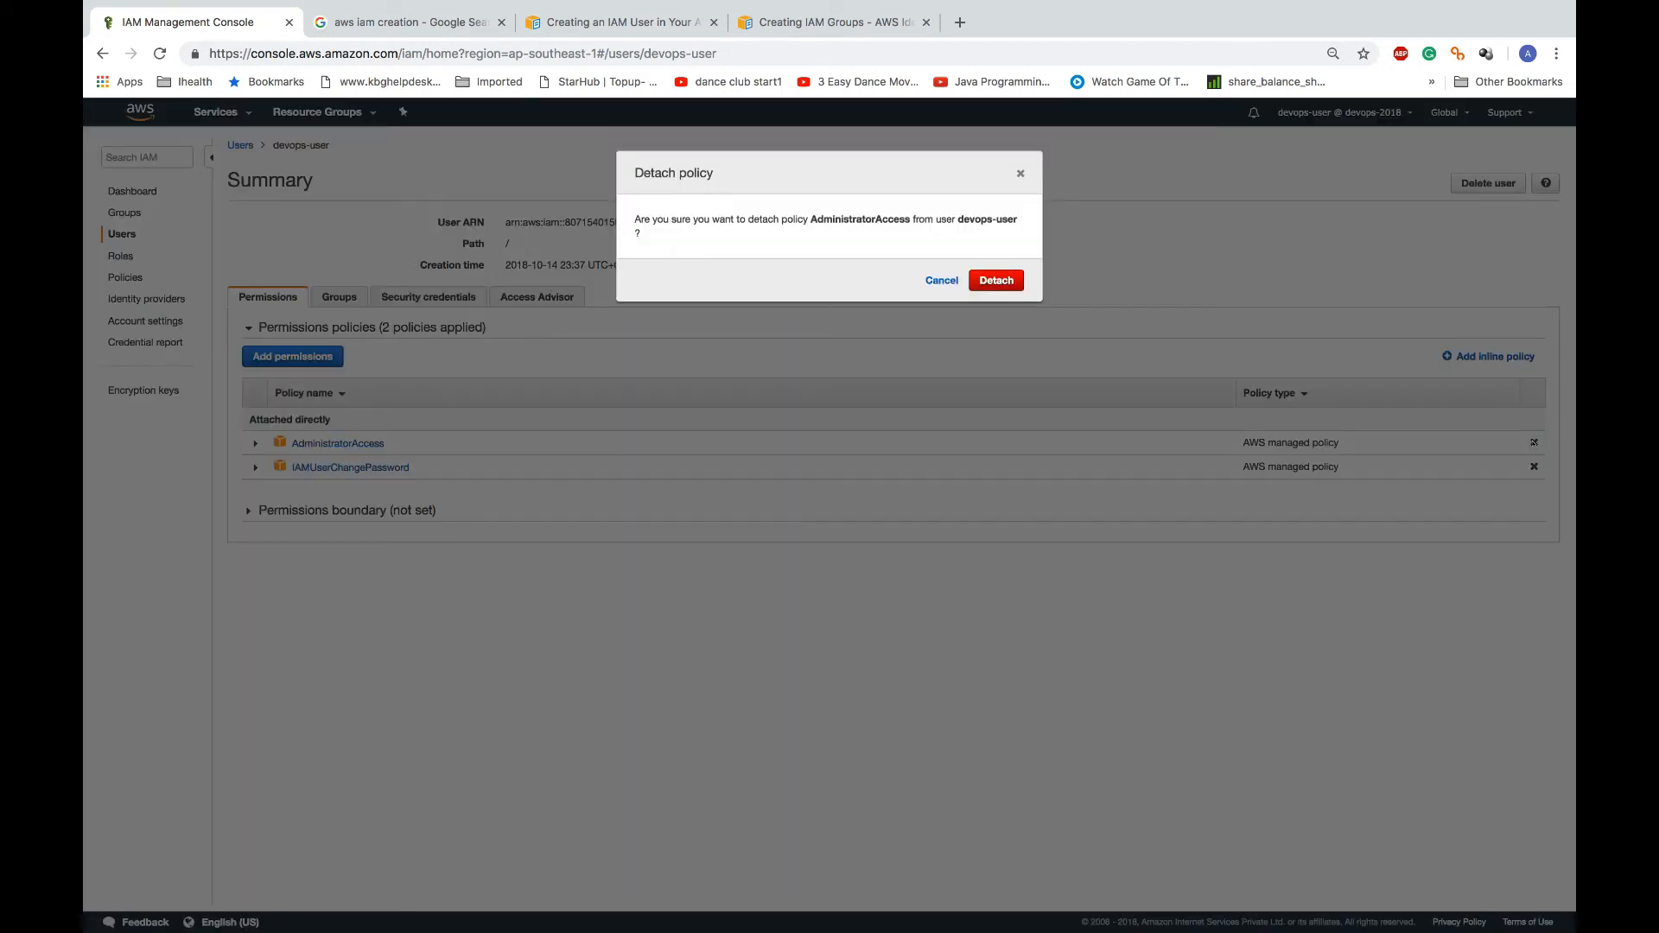
{"action": "left_click", "coordinate": [993, 283]}
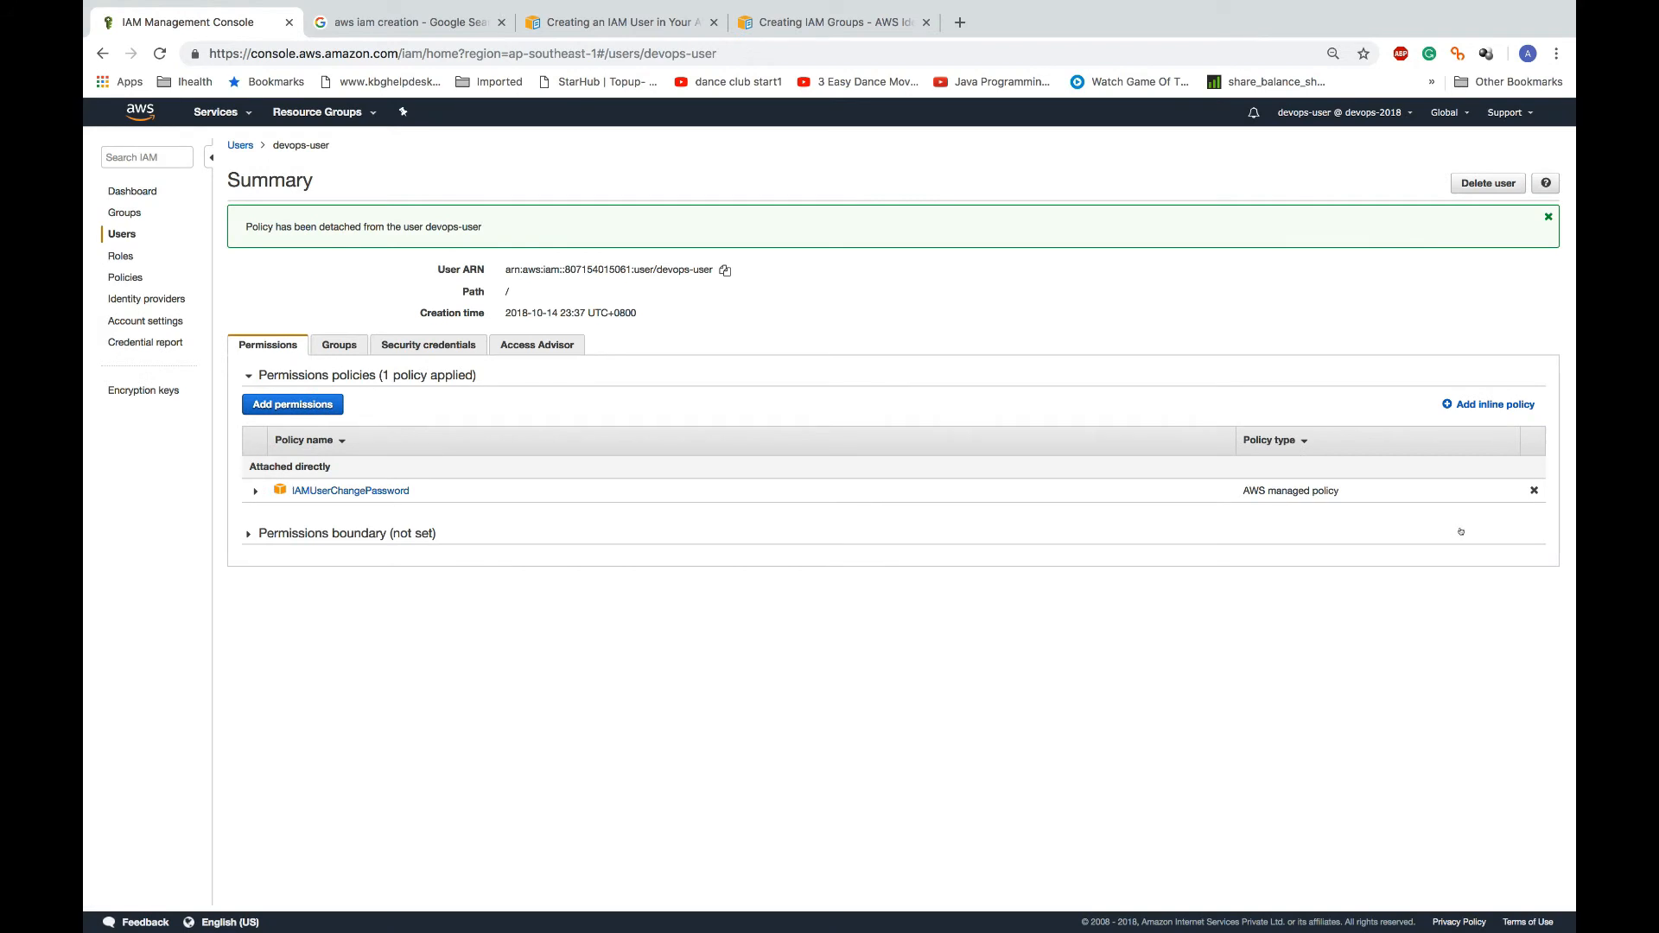
{"action": "left_click", "coordinate": [1533, 489]}
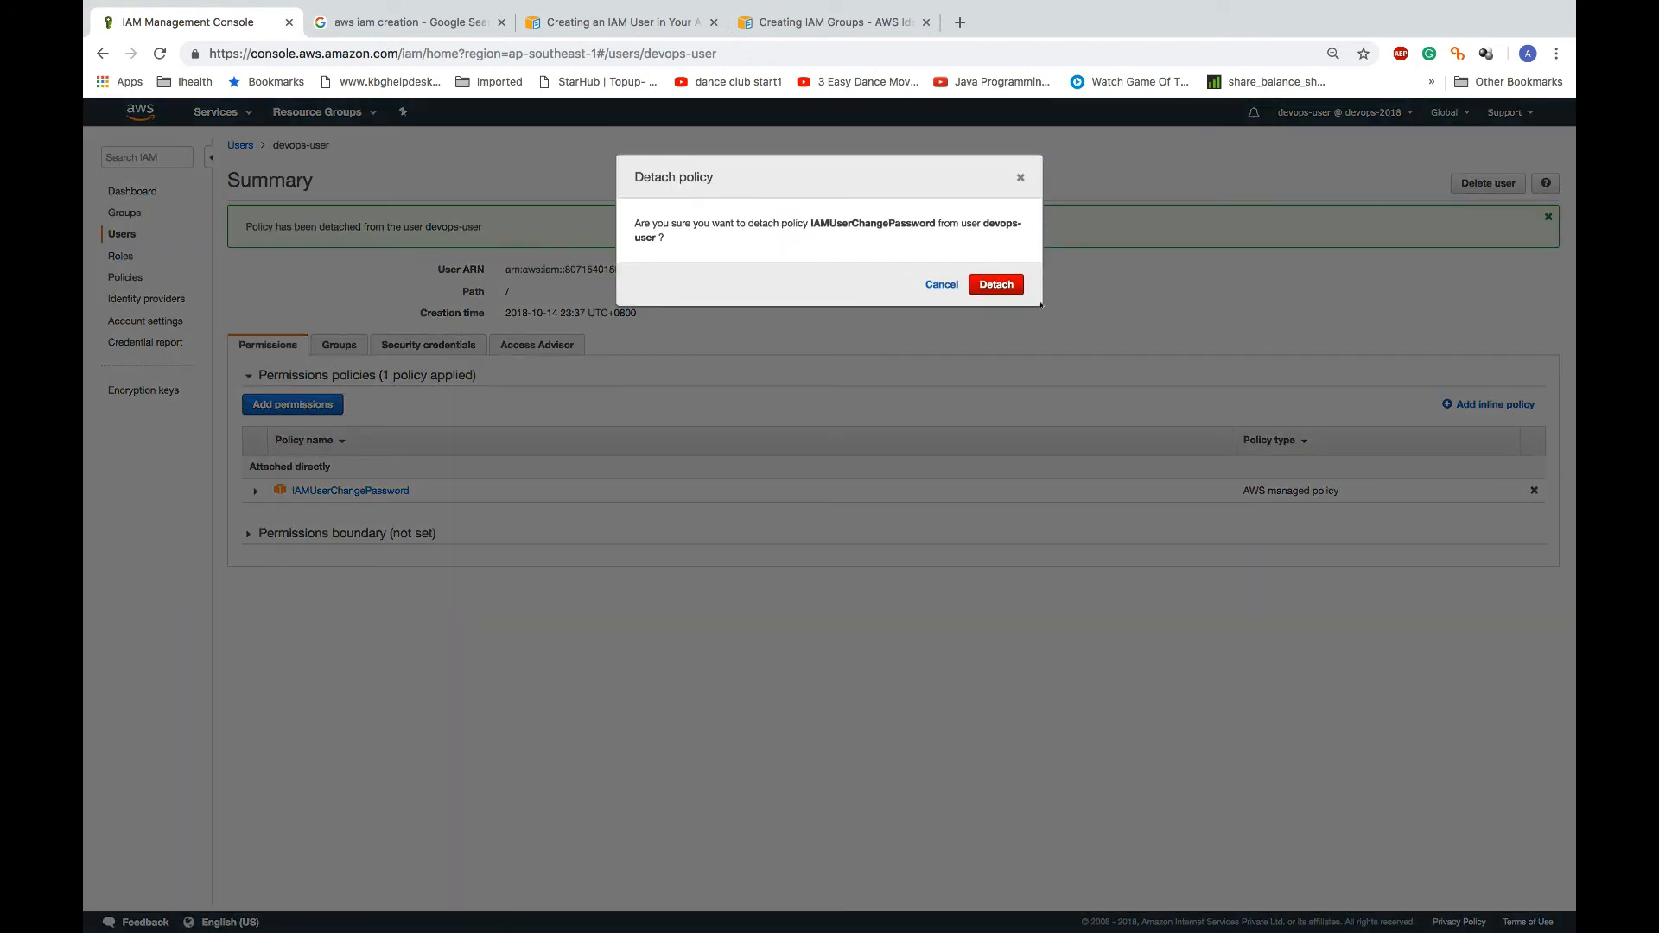
{"action": "left_click", "coordinate": [989, 285]}
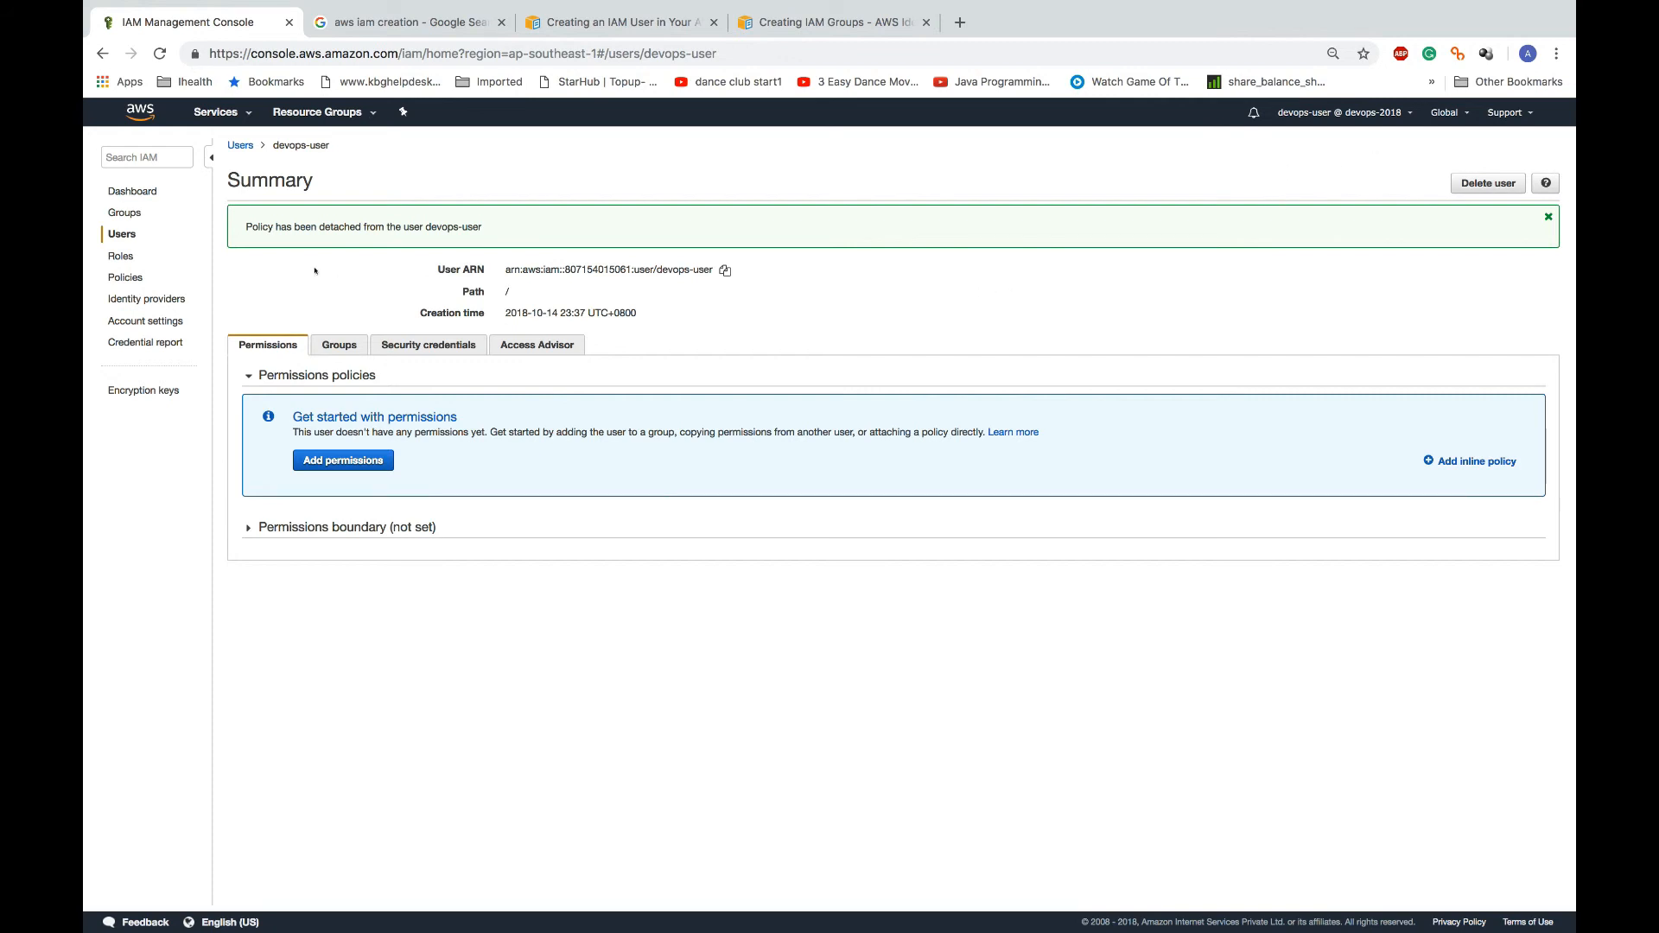
Check devops-user's access by opening the EC2 dashboard and the IAM dashboard.
{"action": "left_click", "coordinate": [215, 112]}
{"action": "left_click", "coordinate": [303, 225]}
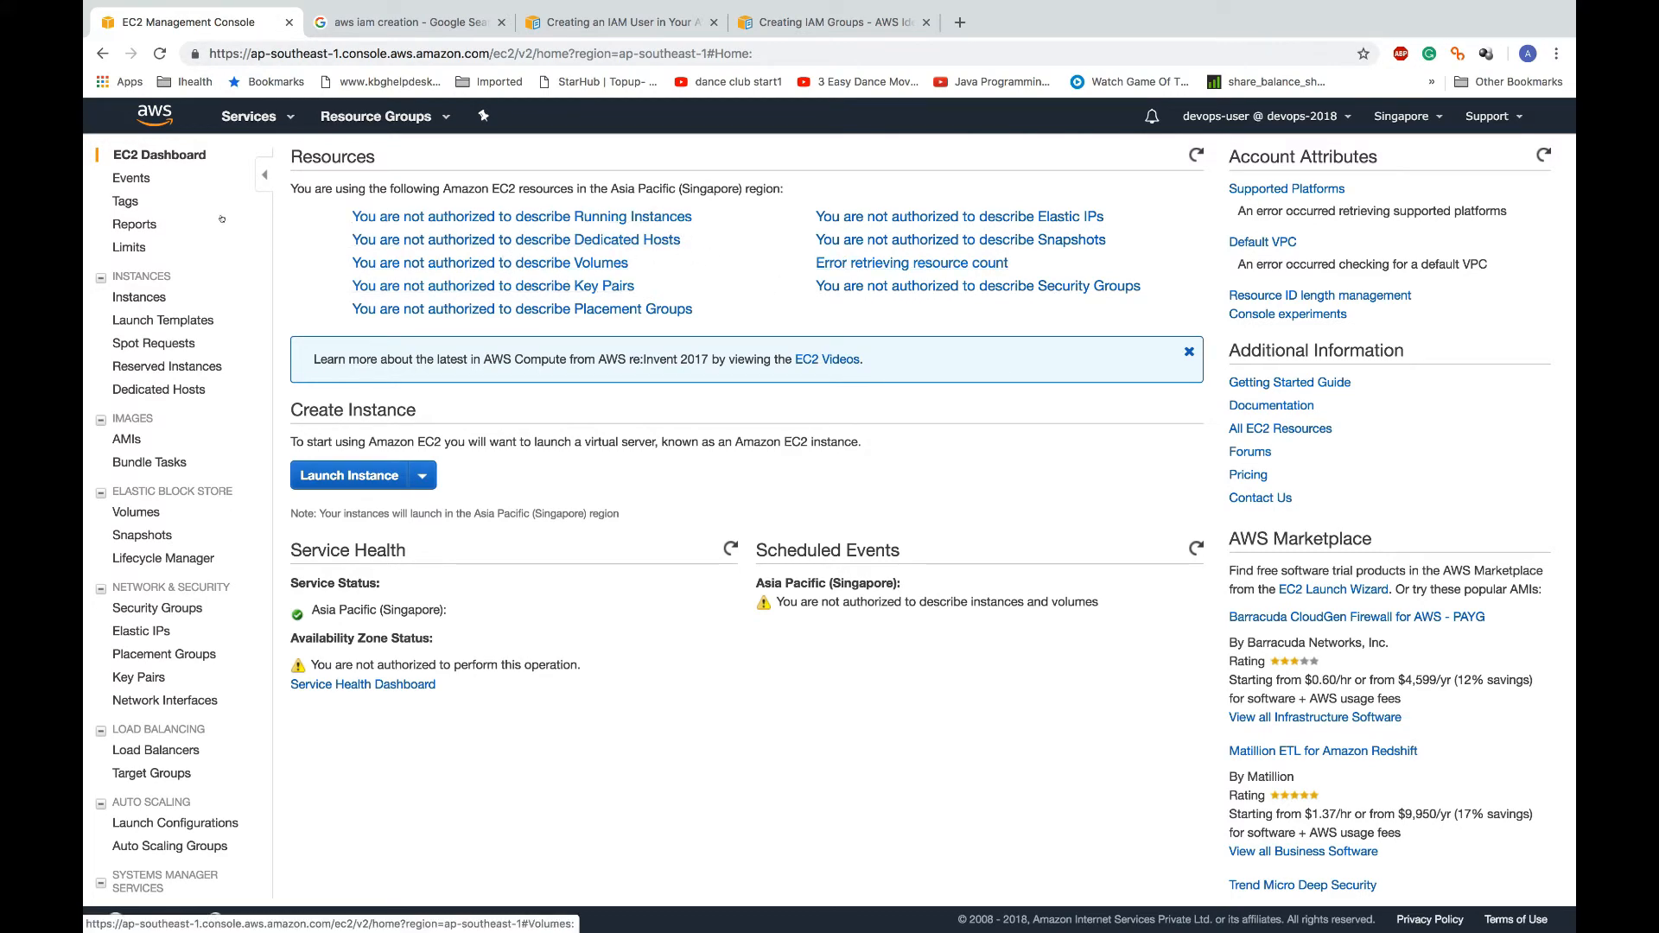
{"action": "left_click", "coordinate": [242, 120]}
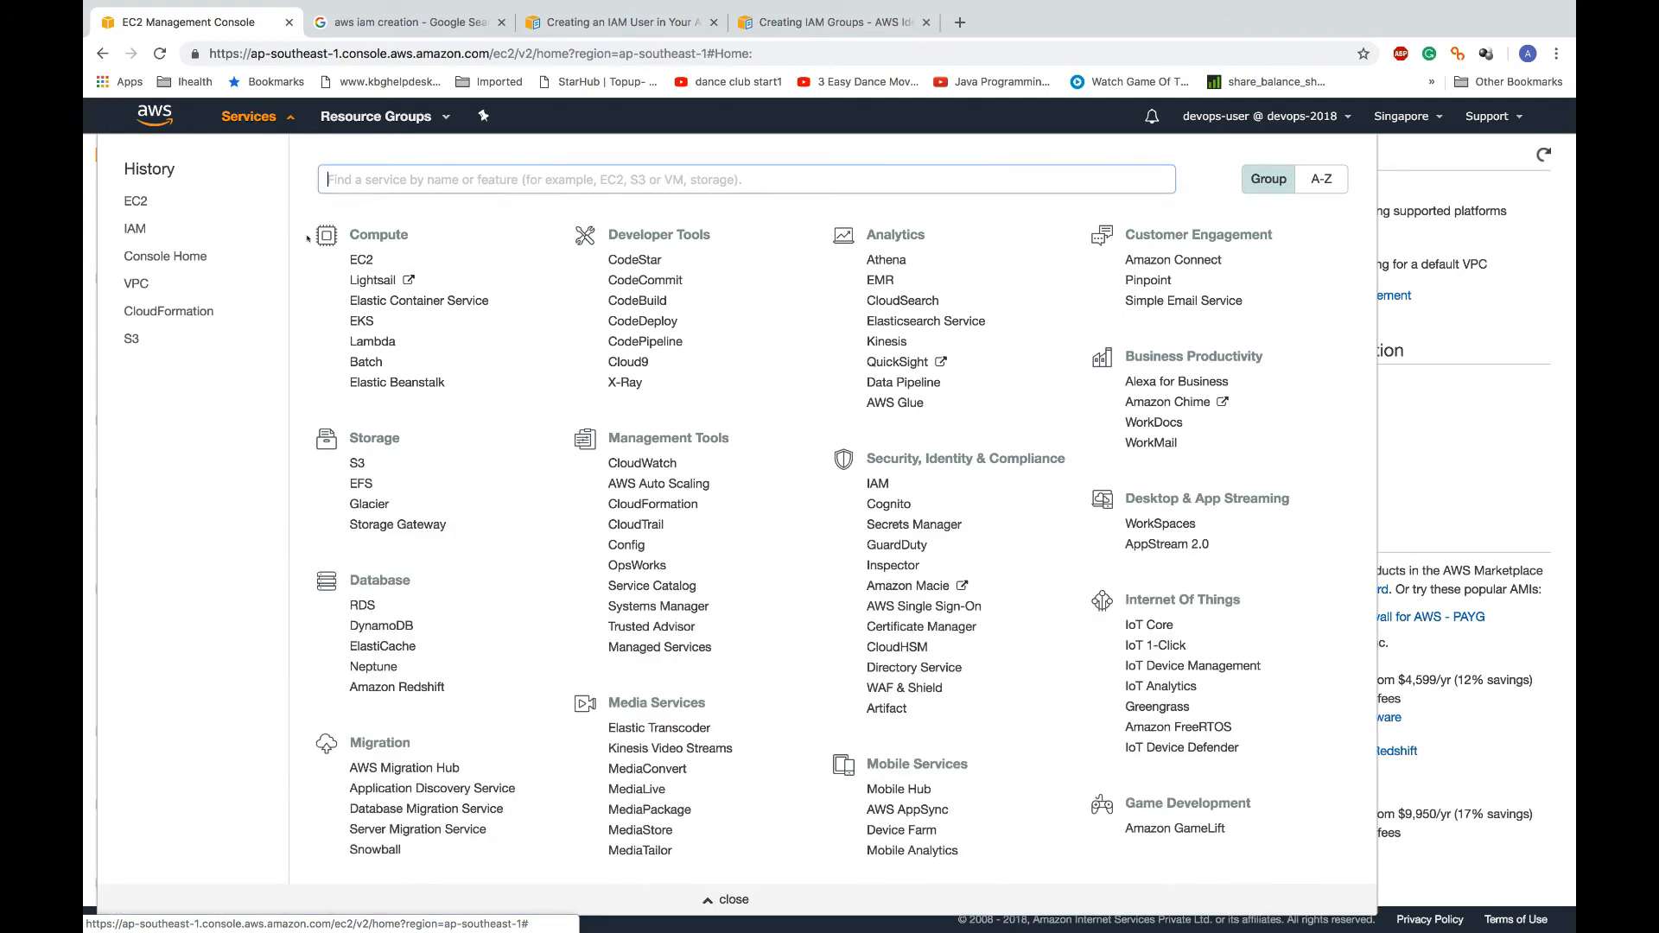
{"action": "left_click", "coordinate": [134, 226]}
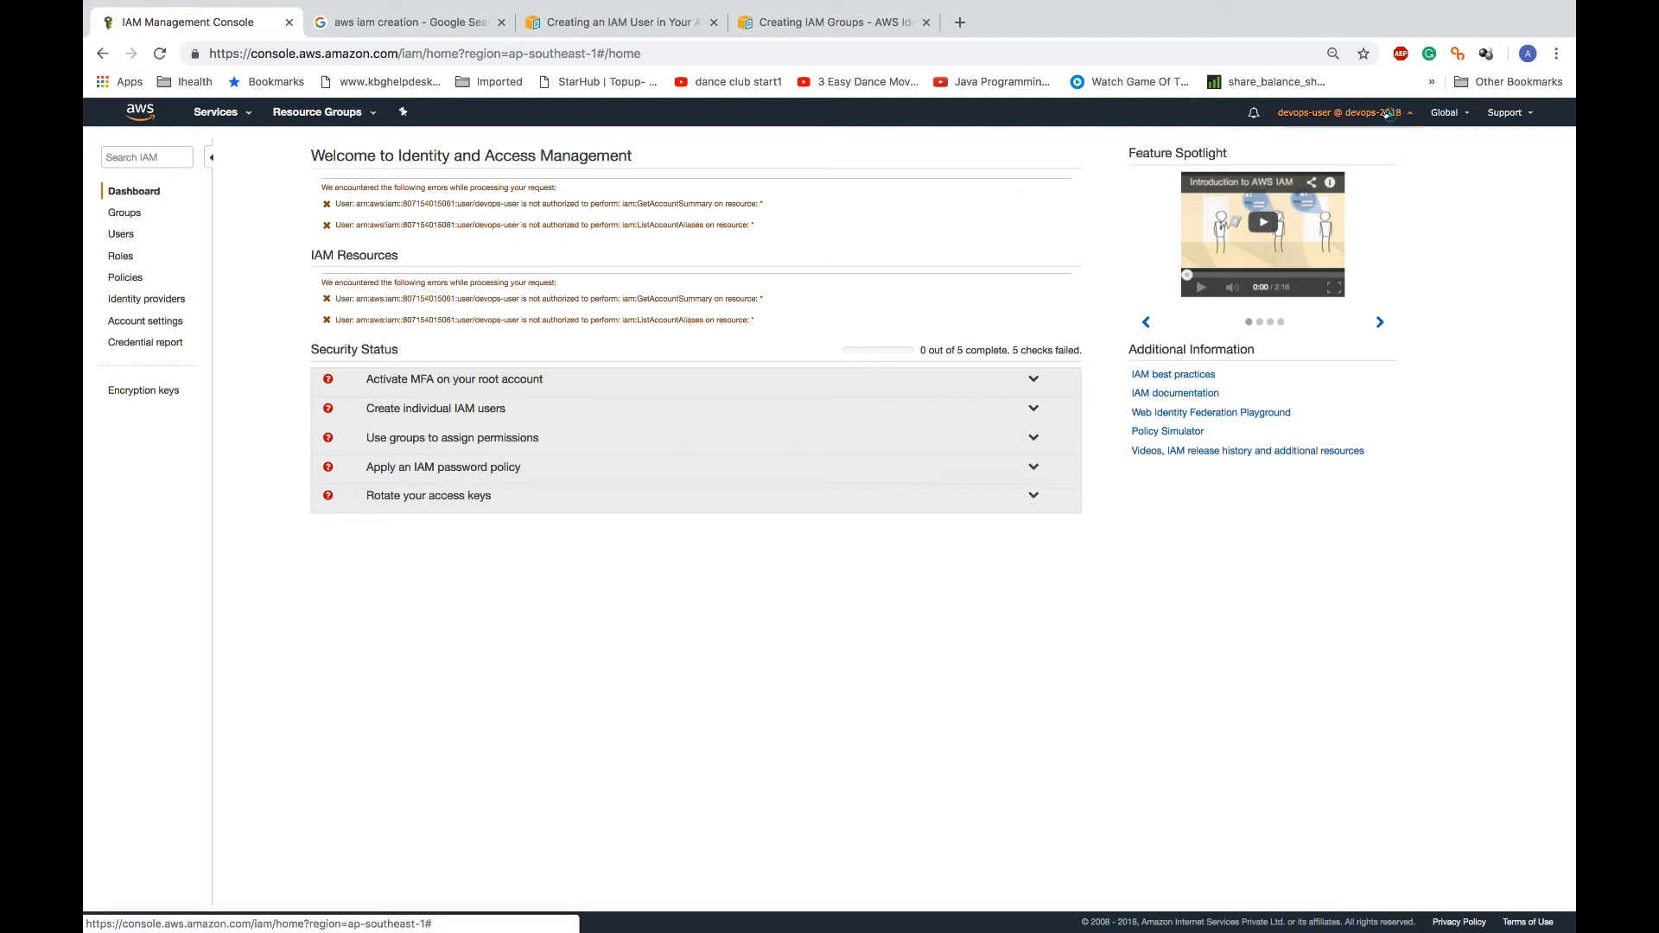
Sign out of devops-user, sign in with the root account, and open IAM.
{"action": "left_click", "coordinate": [1386, 114]}
{"action": "left_click", "coordinate": [1313, 350]}
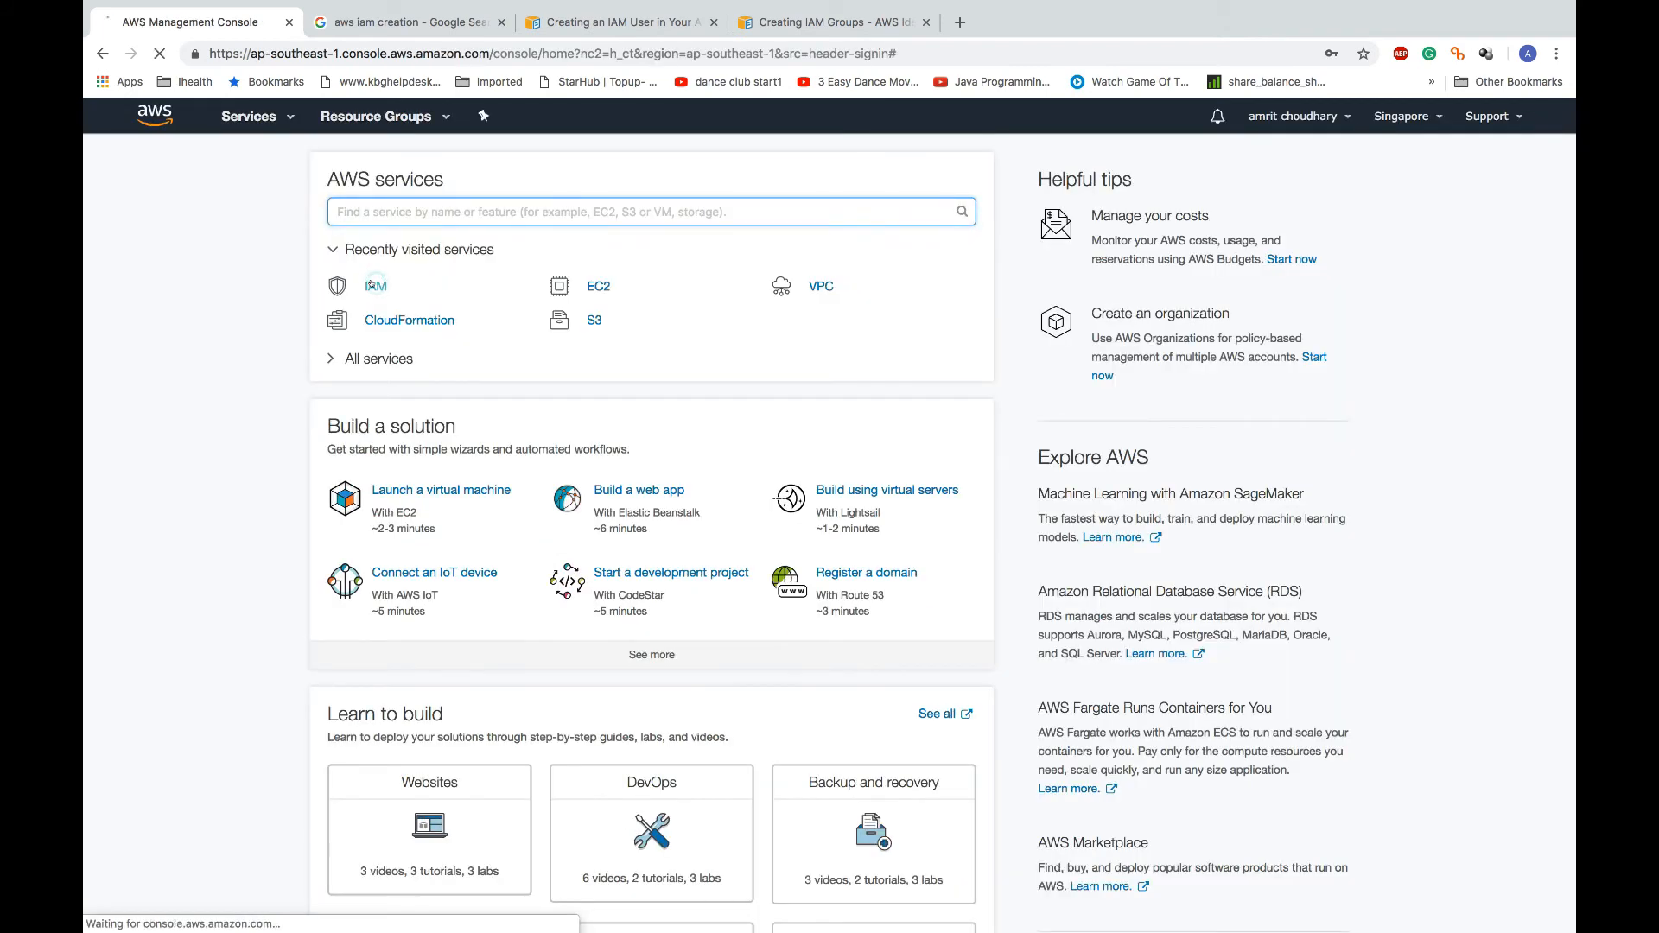
{"action": "left_click", "coordinate": [372, 283]}
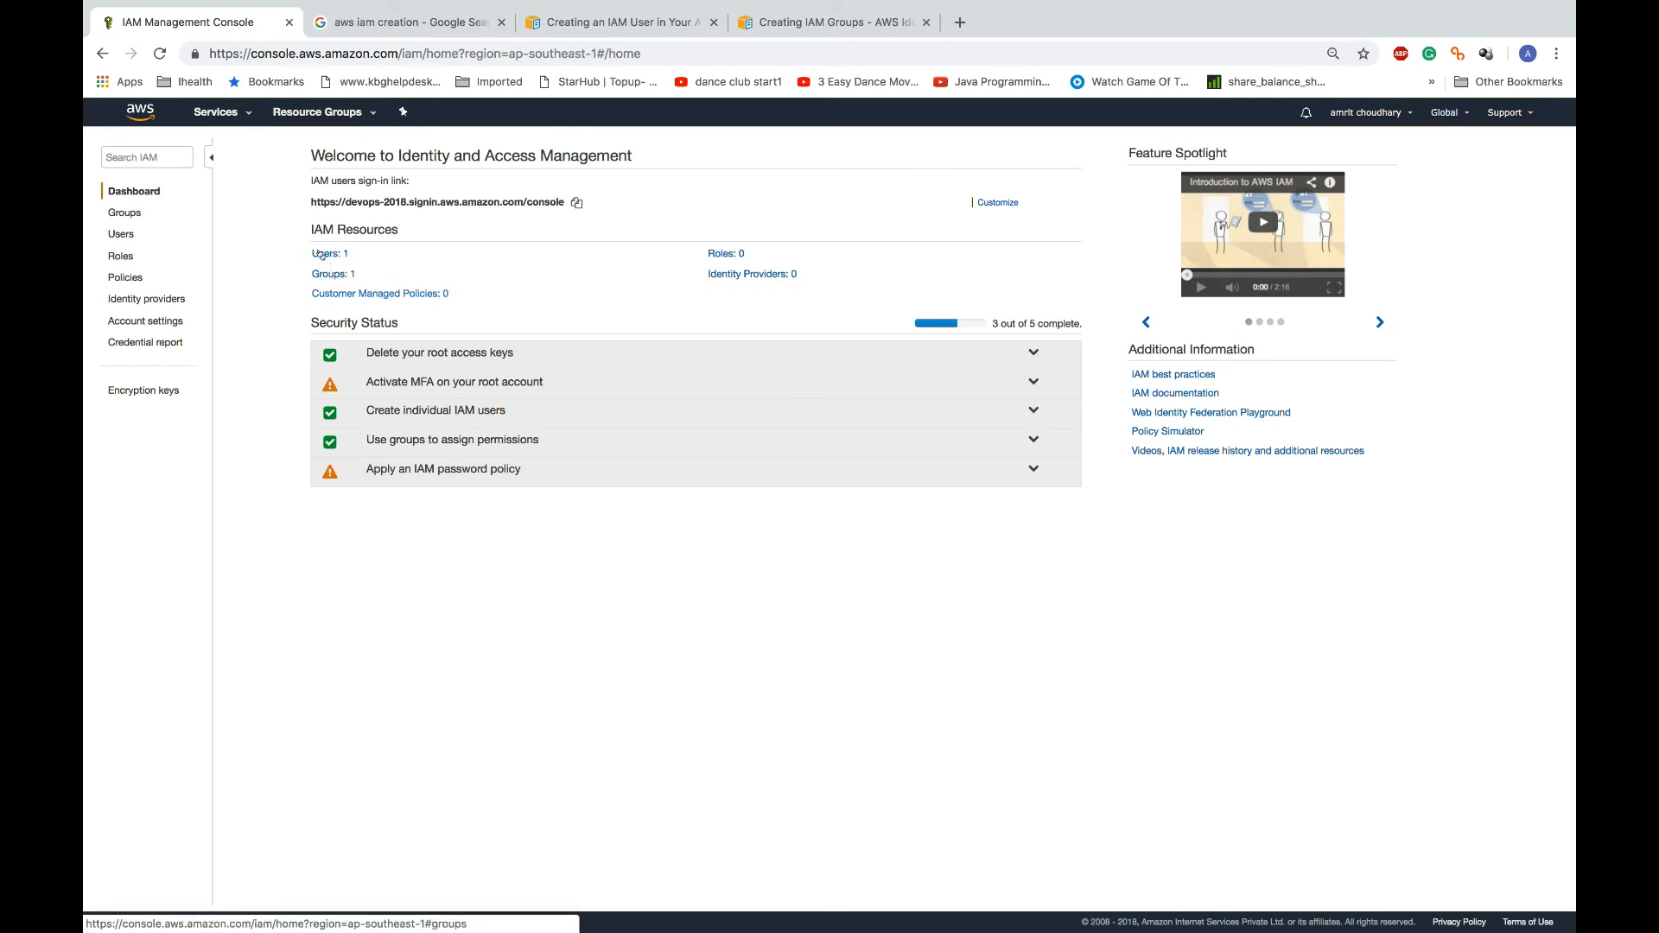
Add devops-user to the dev group and view the user's security credentials.
{"action": "left_click", "coordinate": [322, 253]}
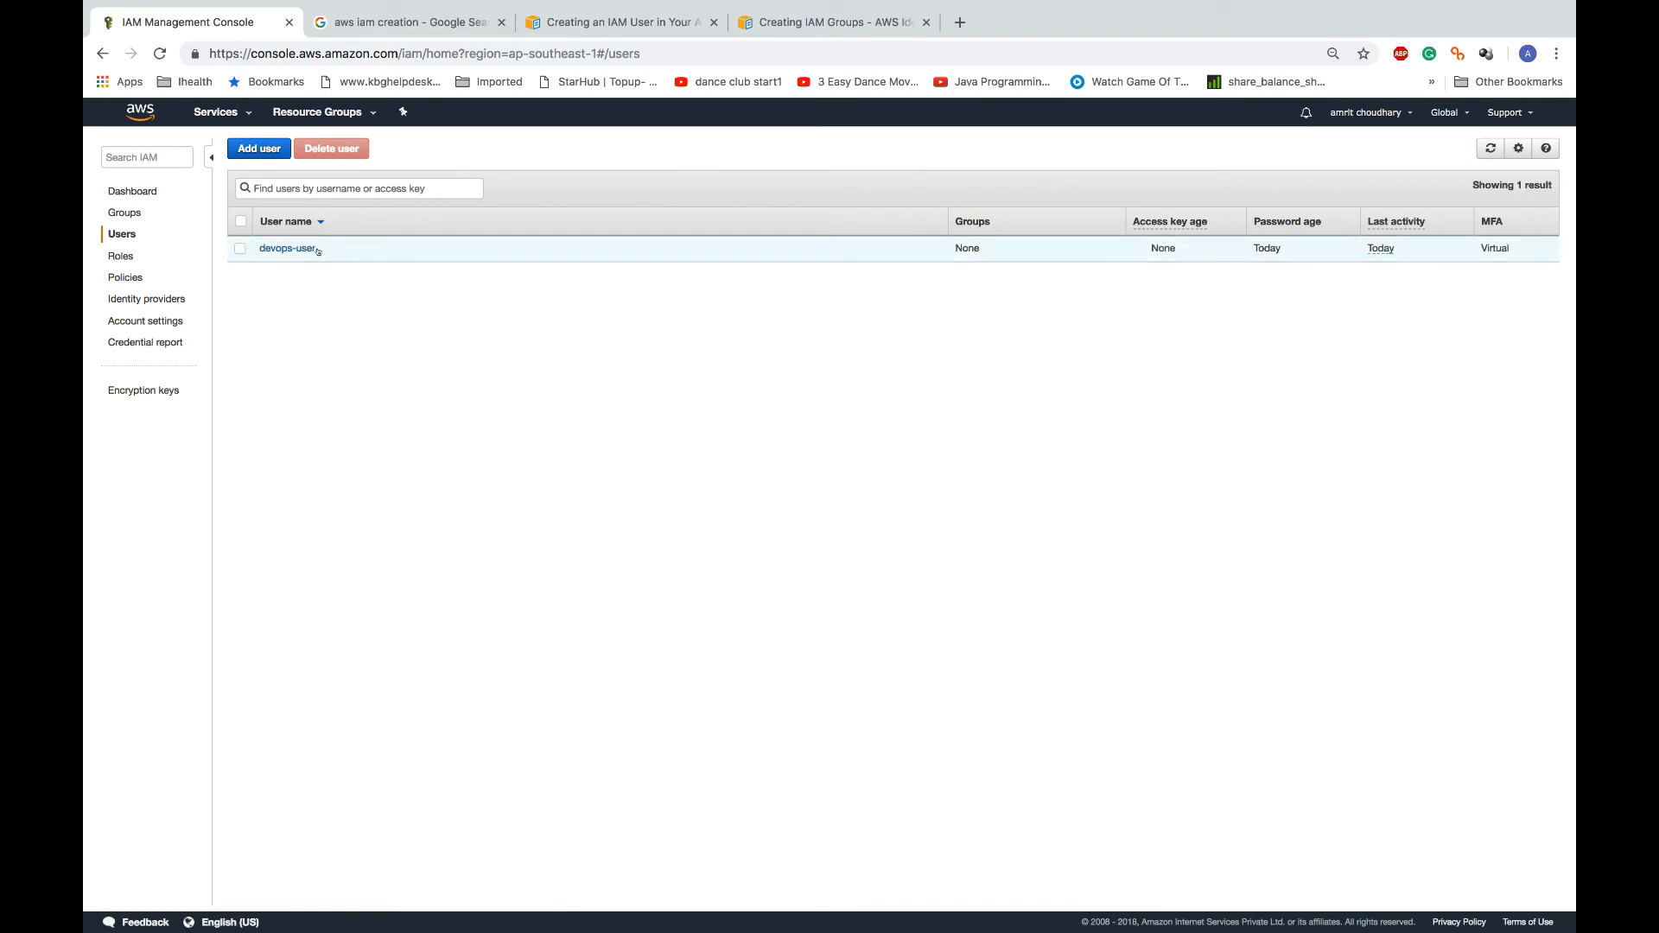
{"action": "left_click", "coordinate": [287, 248]}
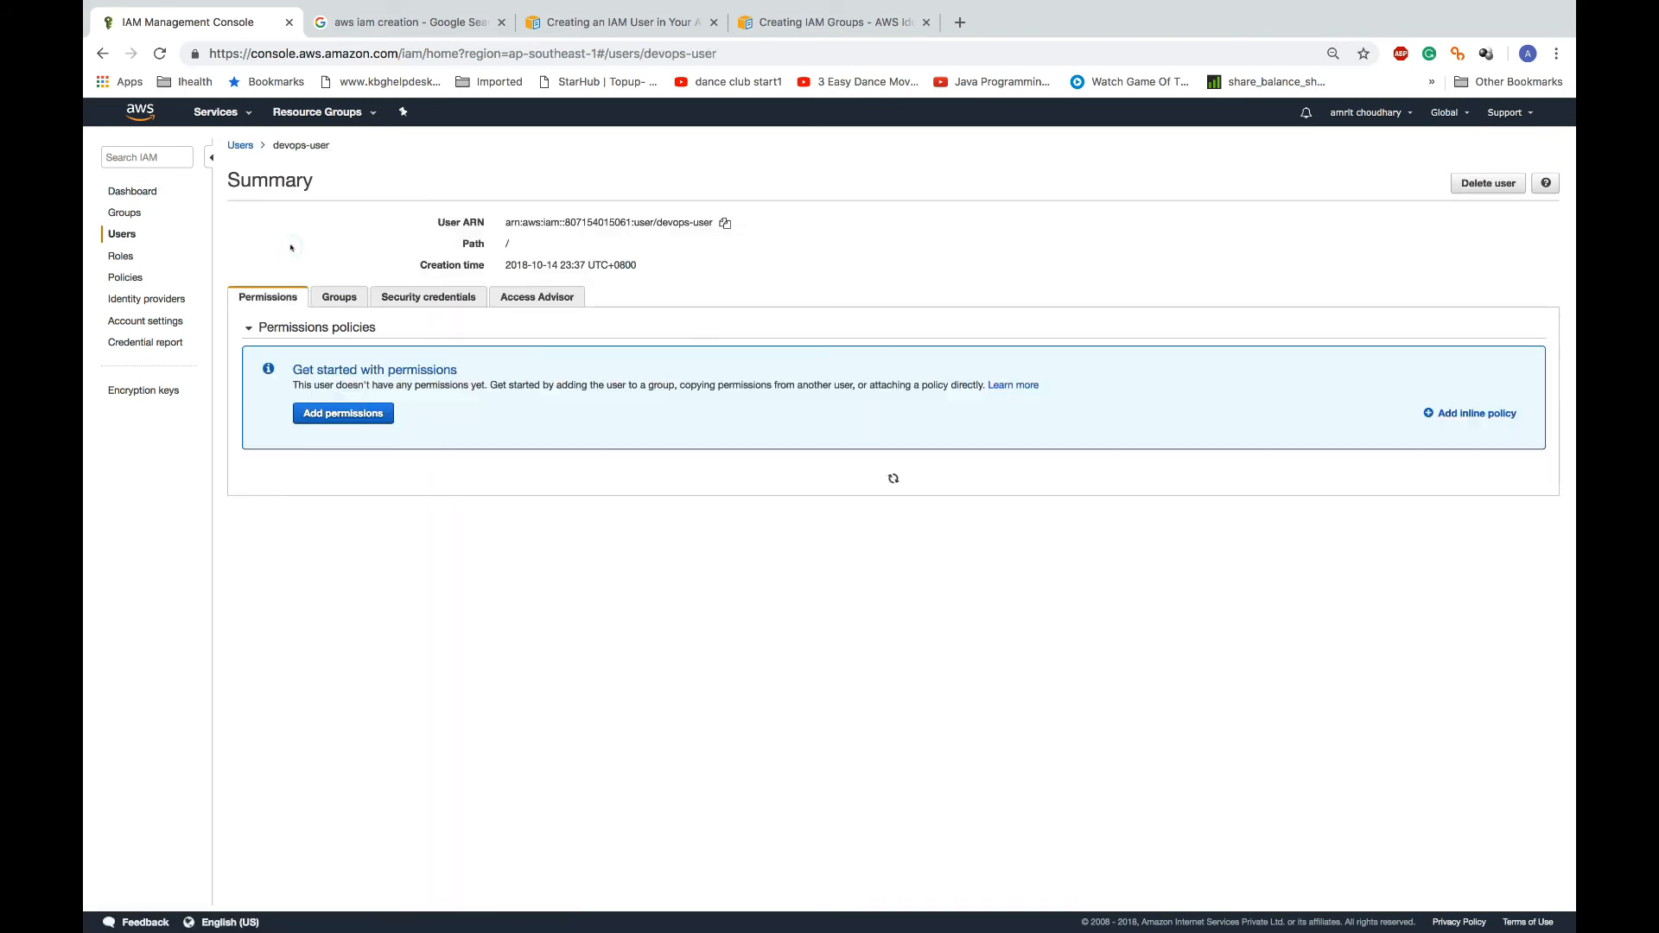
{"action": "left_click", "coordinate": [326, 297]}
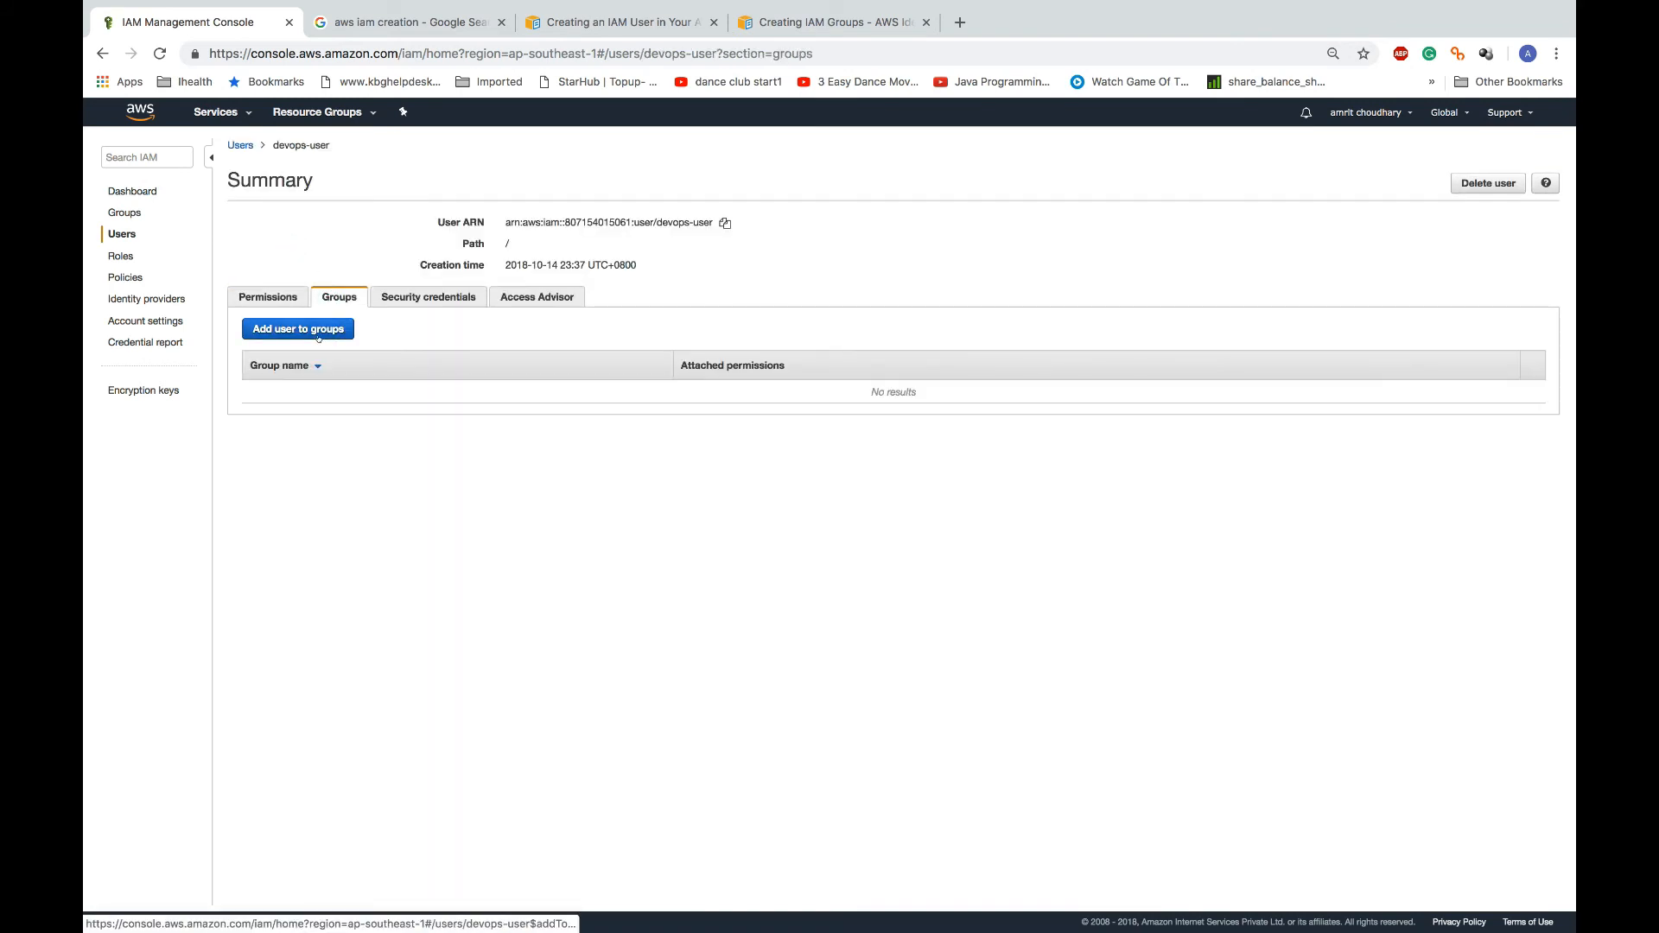
{"action": "left_click", "coordinate": [315, 335]}
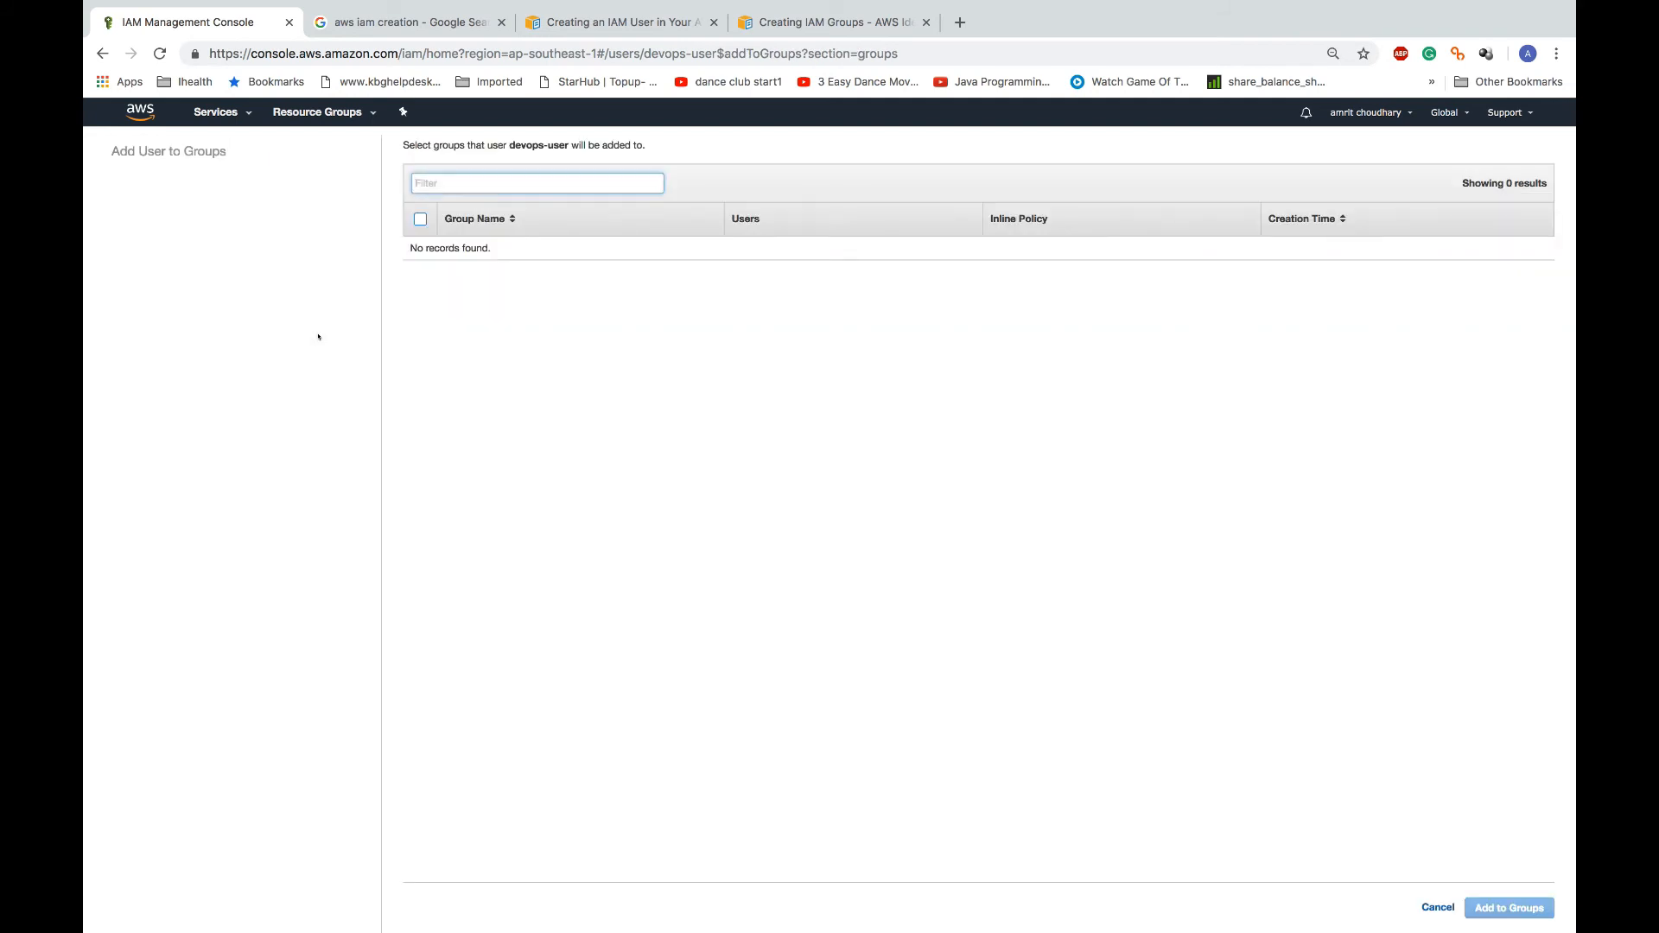
{"action": "left_click", "coordinate": [419, 248]}
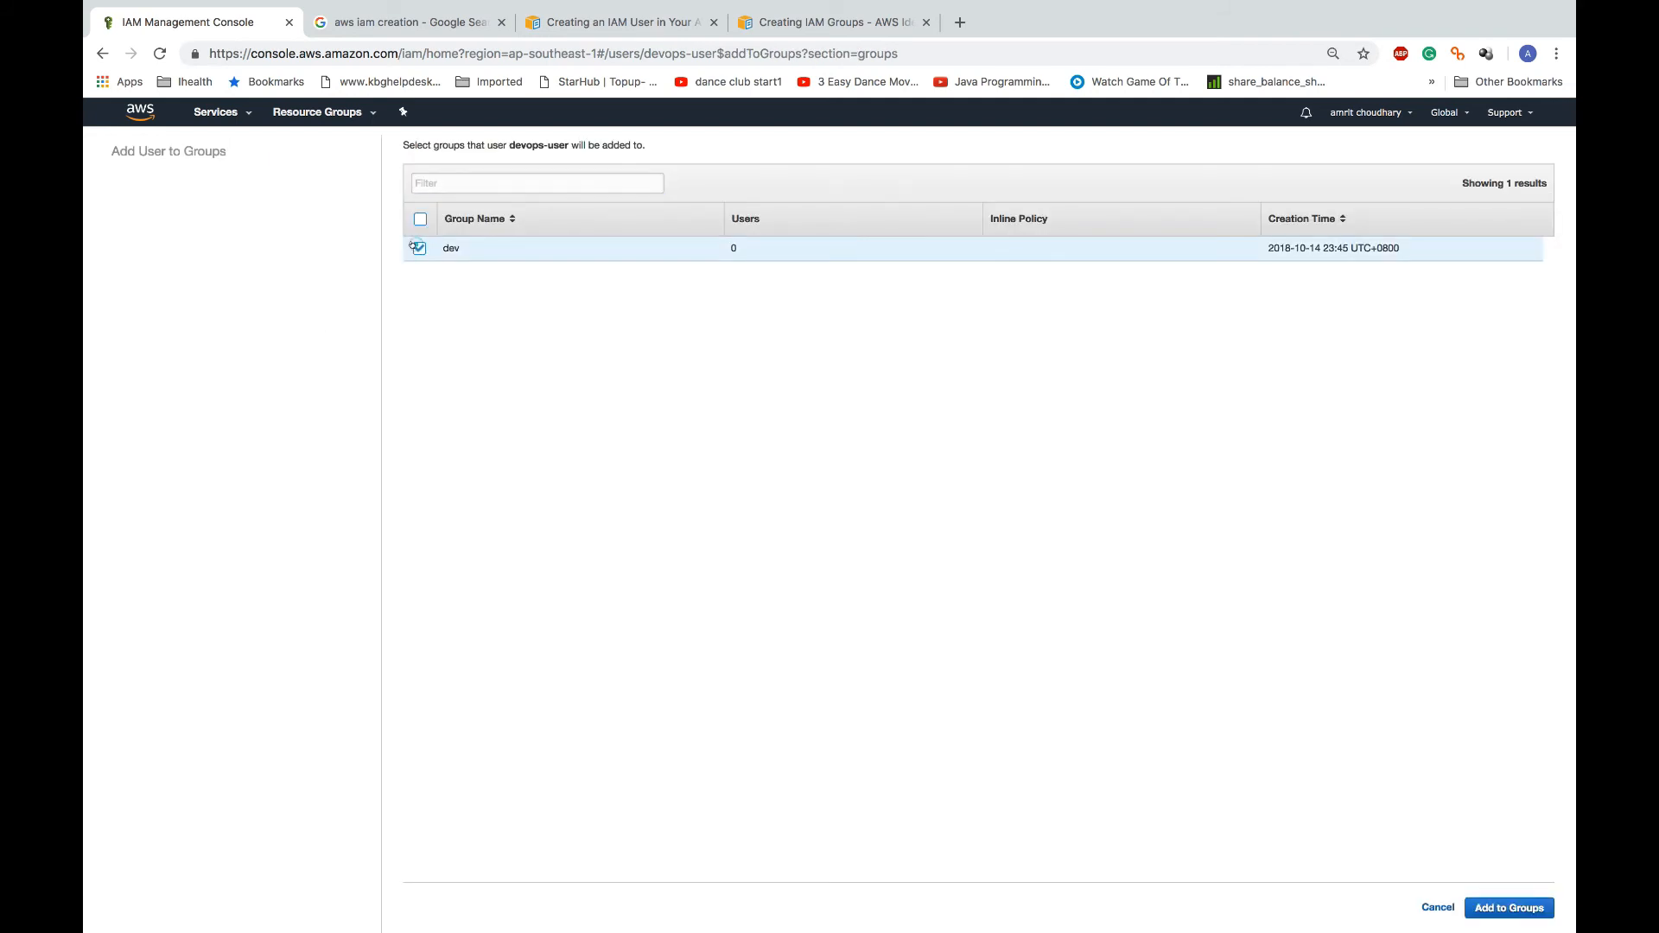
{"action": "left_click", "coordinate": [1503, 908]}
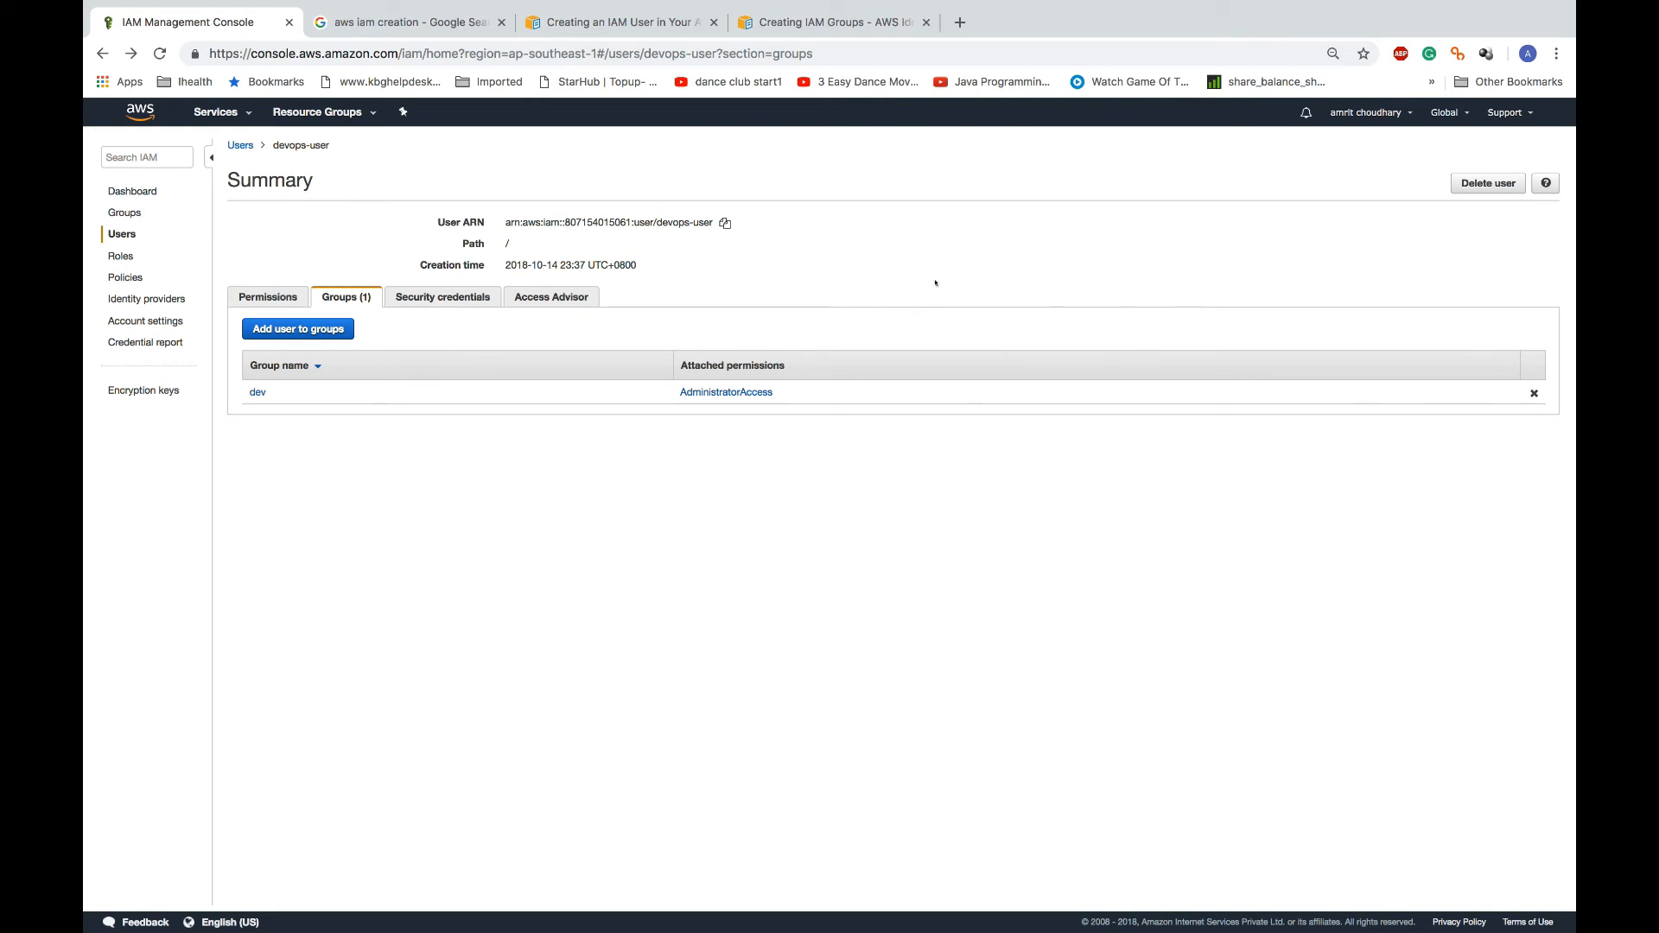
{"action": "left_click", "coordinate": [441, 298]}
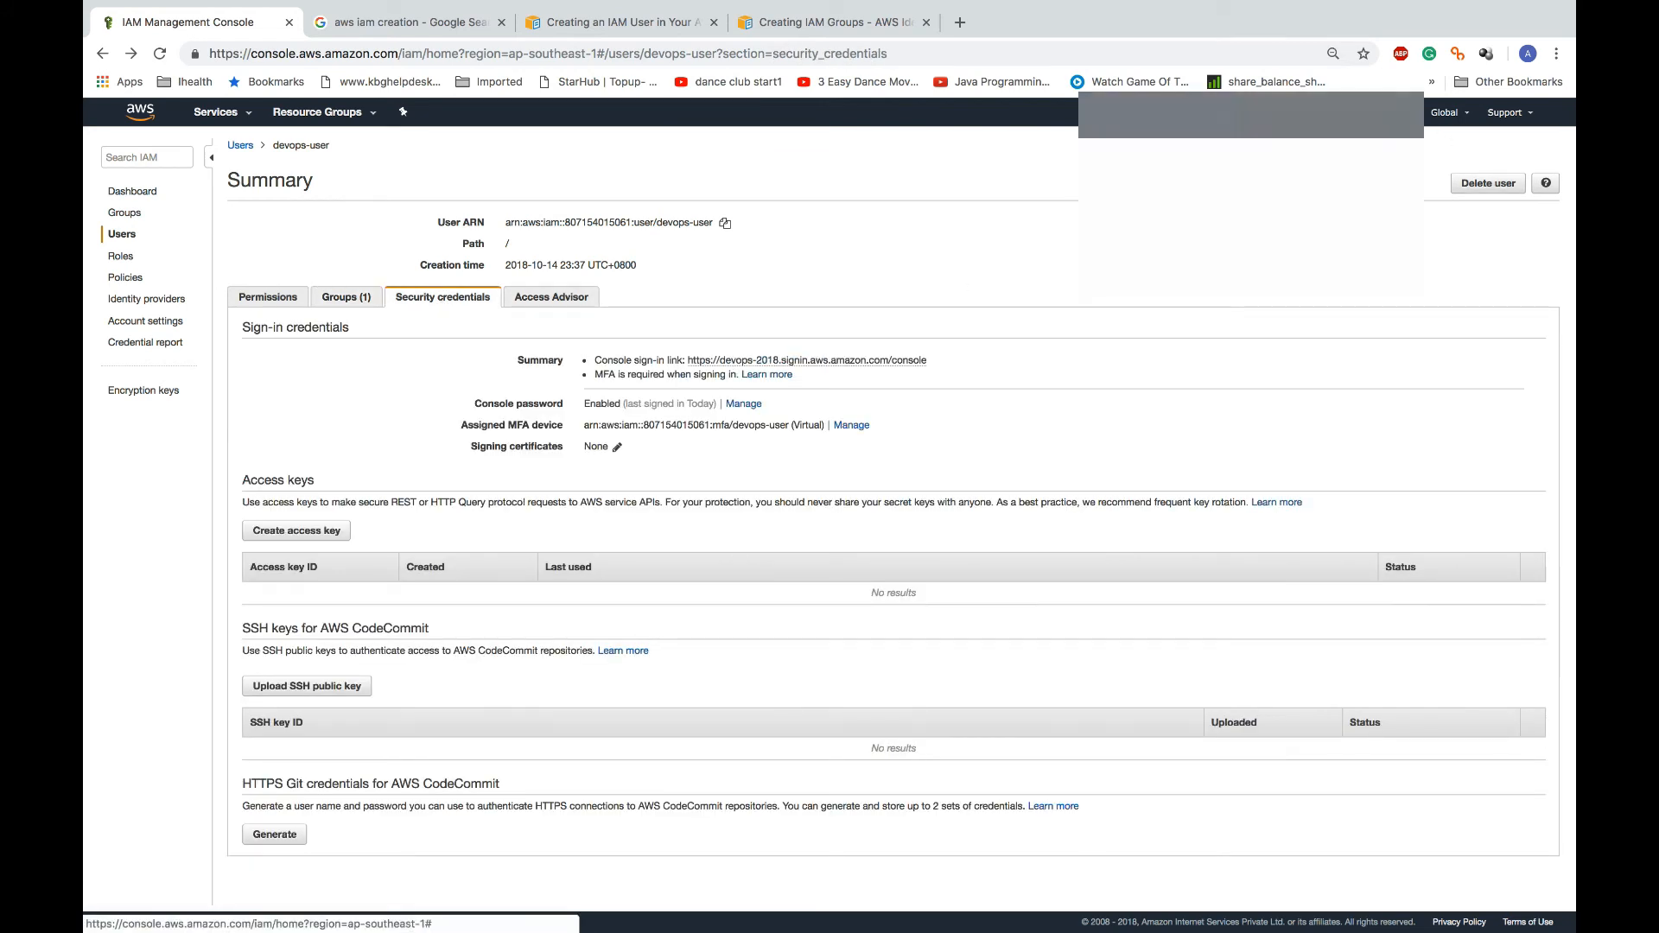
Sign out of the root account and sign in as devops-user with the account password and MFA code.
{"action": "left_click", "coordinate": [1287, 279]}
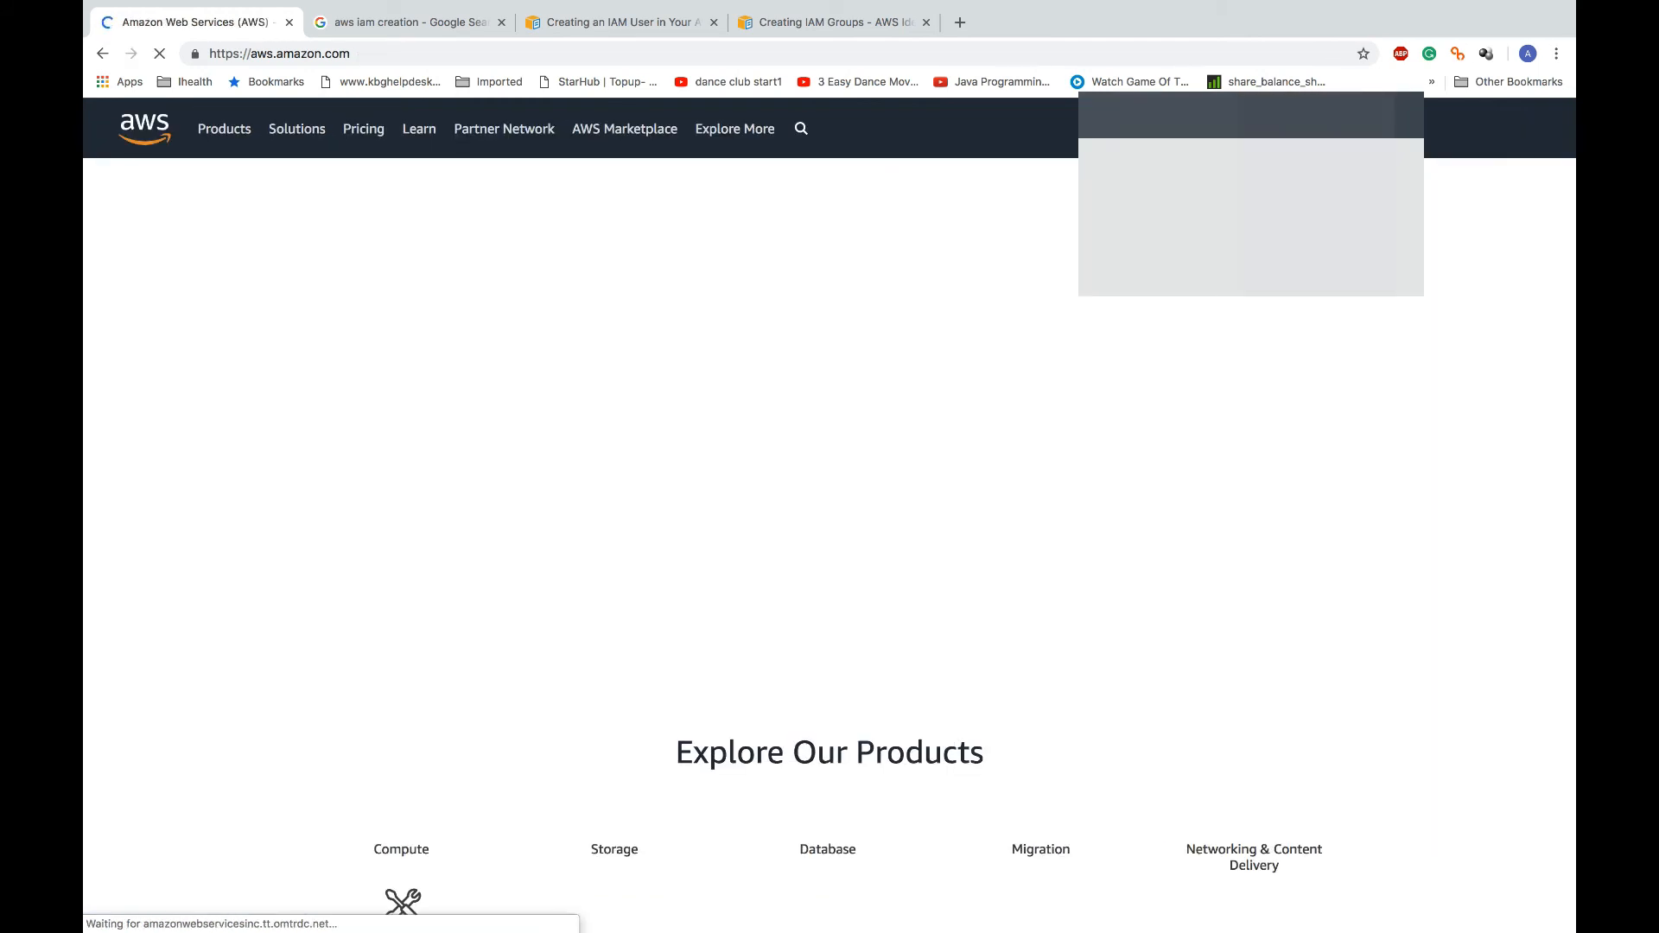
{"action": "type", "text": "***"}
{"action": "left_click", "coordinate": [510, 433]}
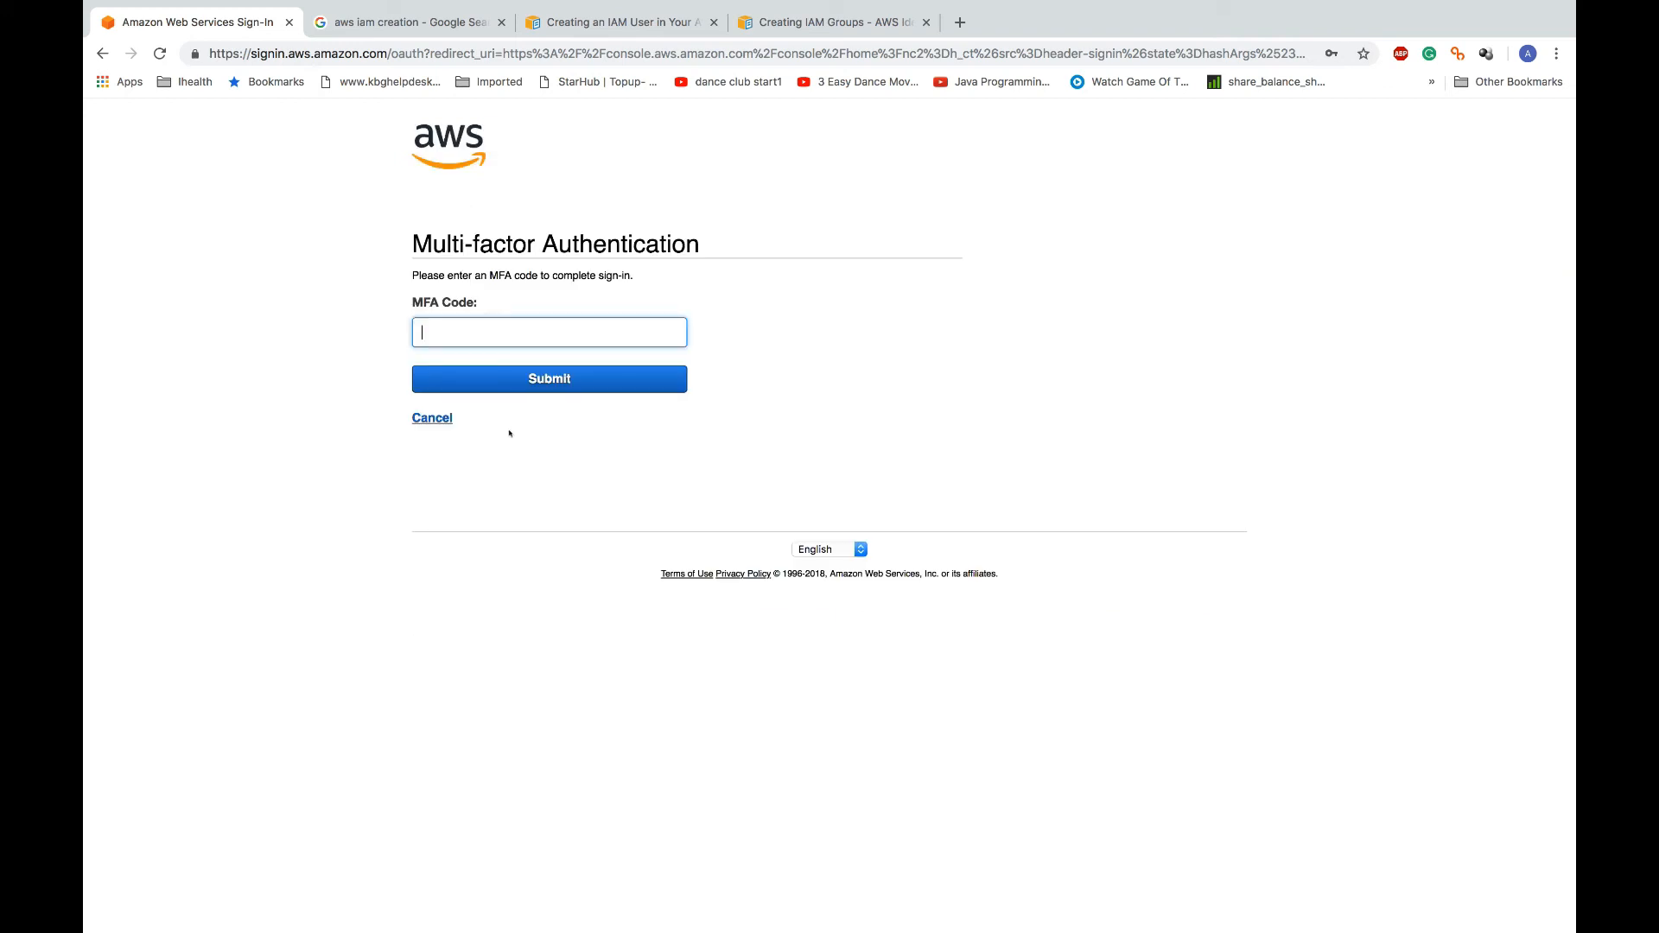
{"action": "left_click", "coordinate": [568, 380]}
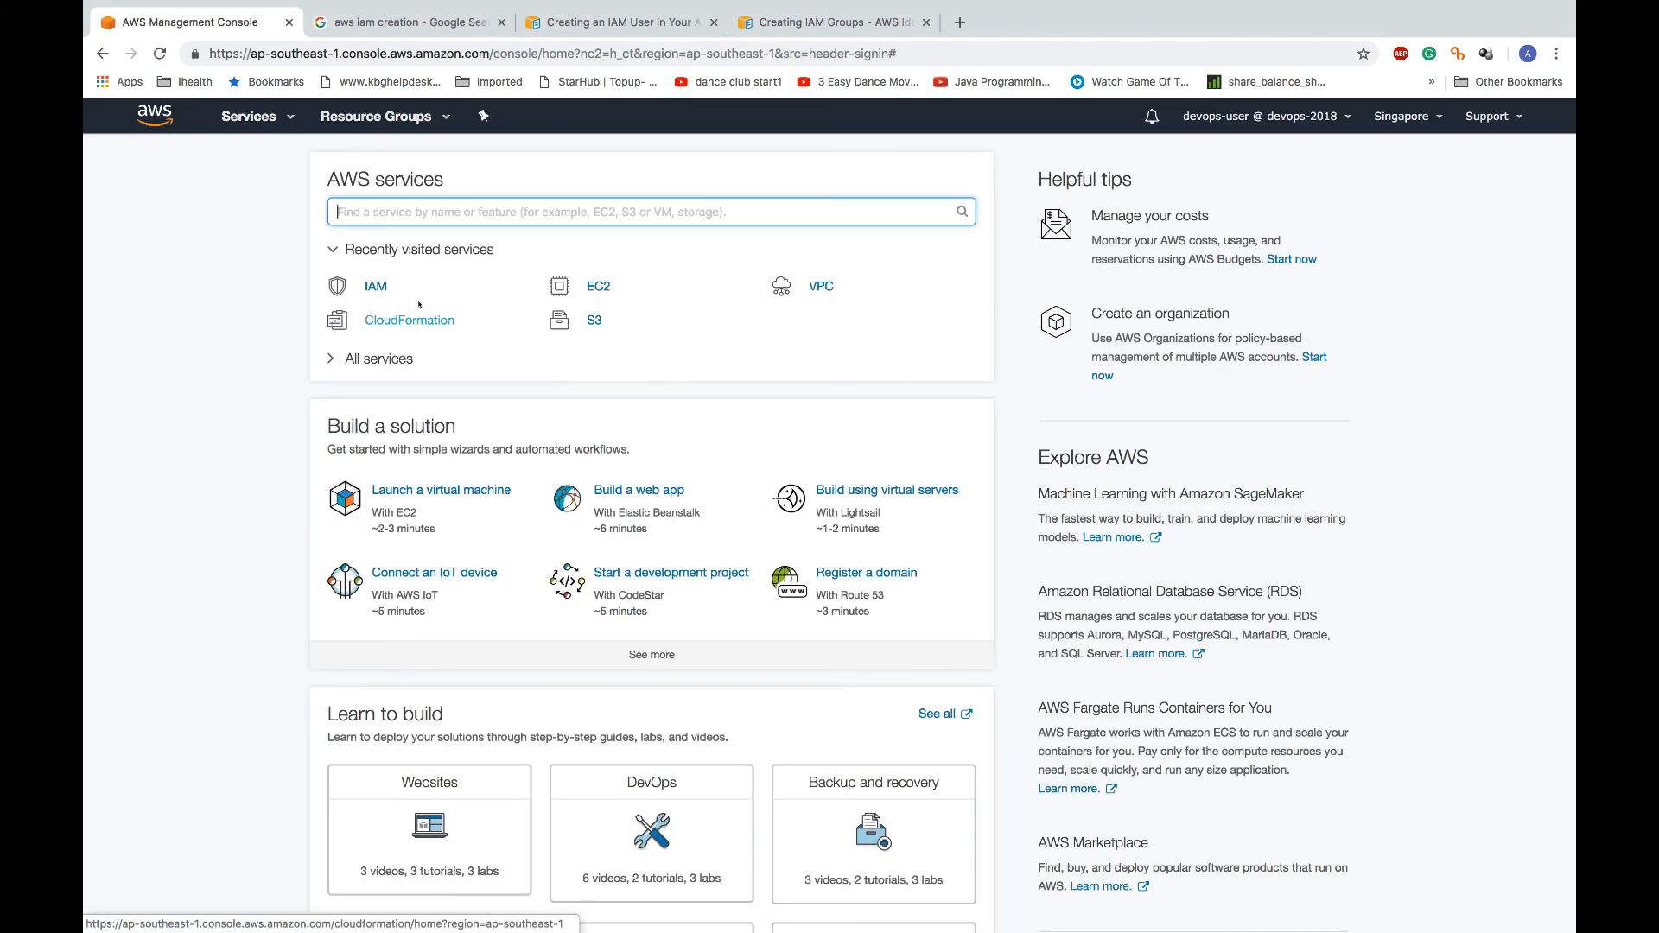
Check the IAM users list as devops-user, and expand the list of all services on the console home page.
{"action": "left_click", "coordinate": [374, 286]}
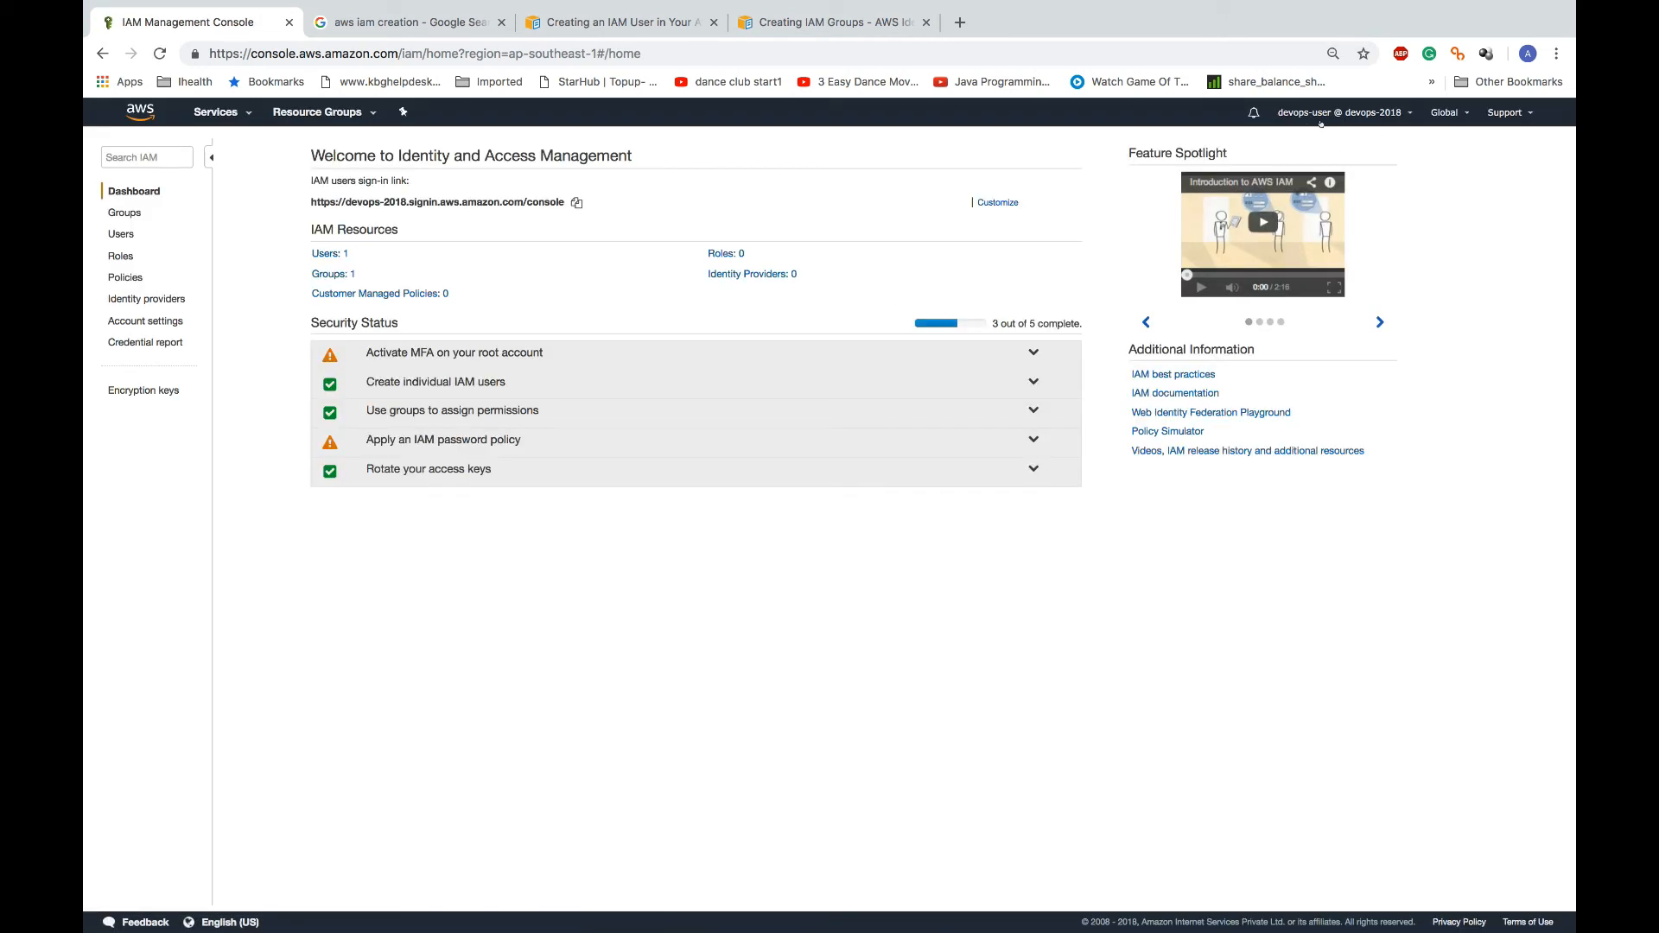
{"action": "left_click", "coordinate": [333, 253]}
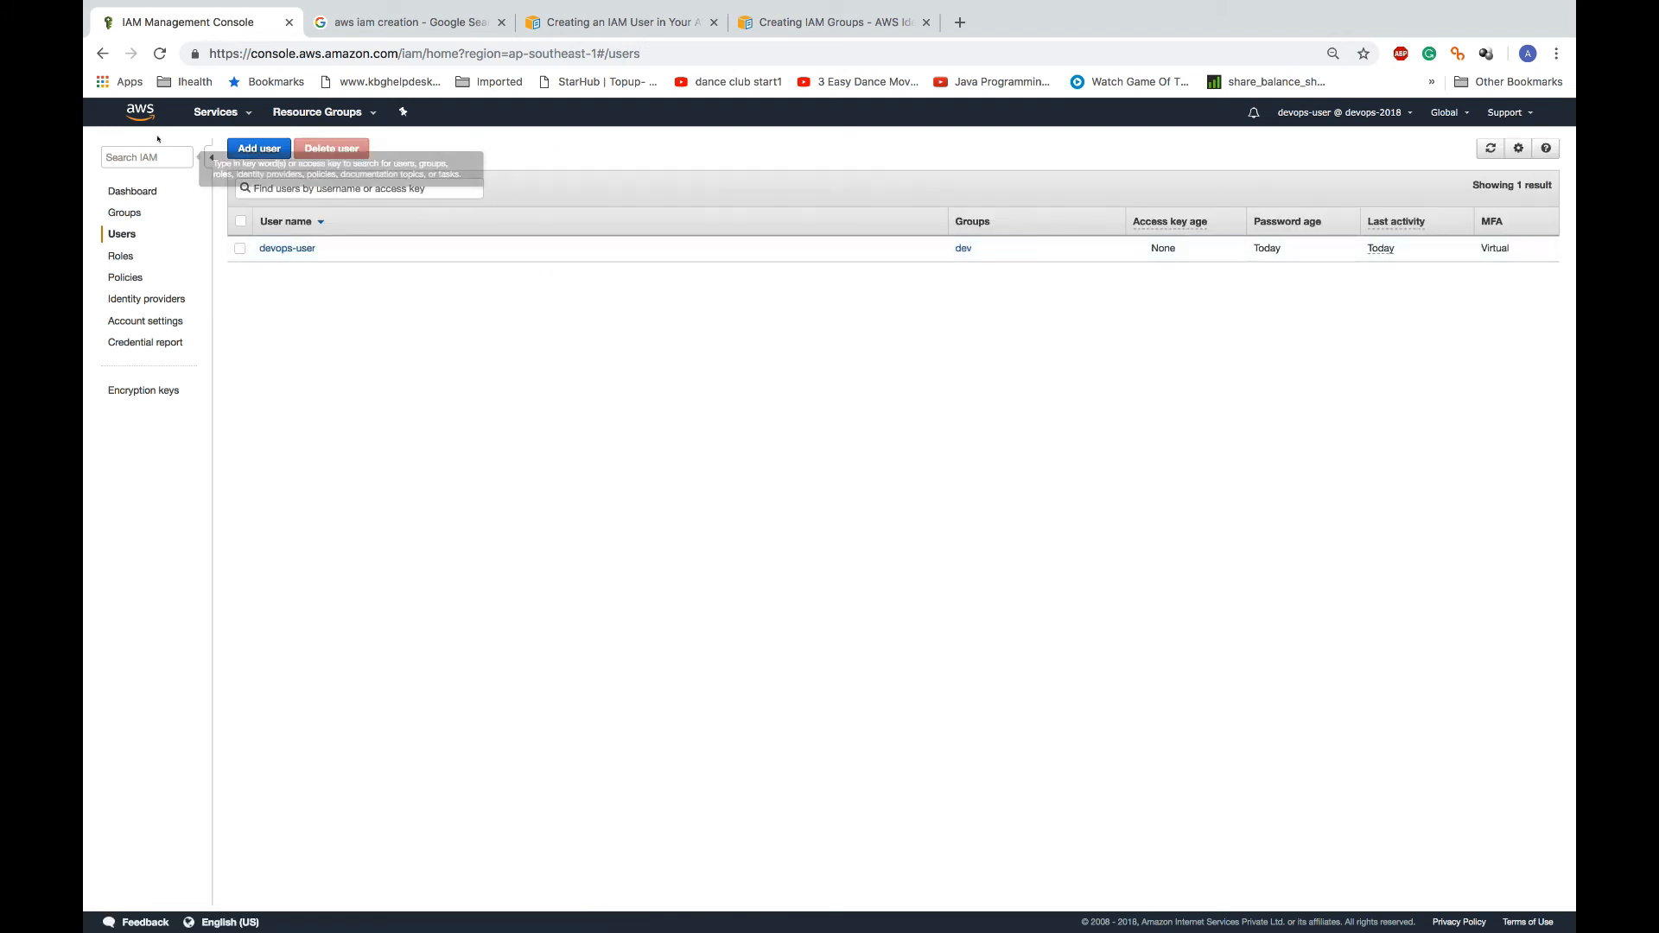
{"action": "left_click", "coordinate": [138, 117]}
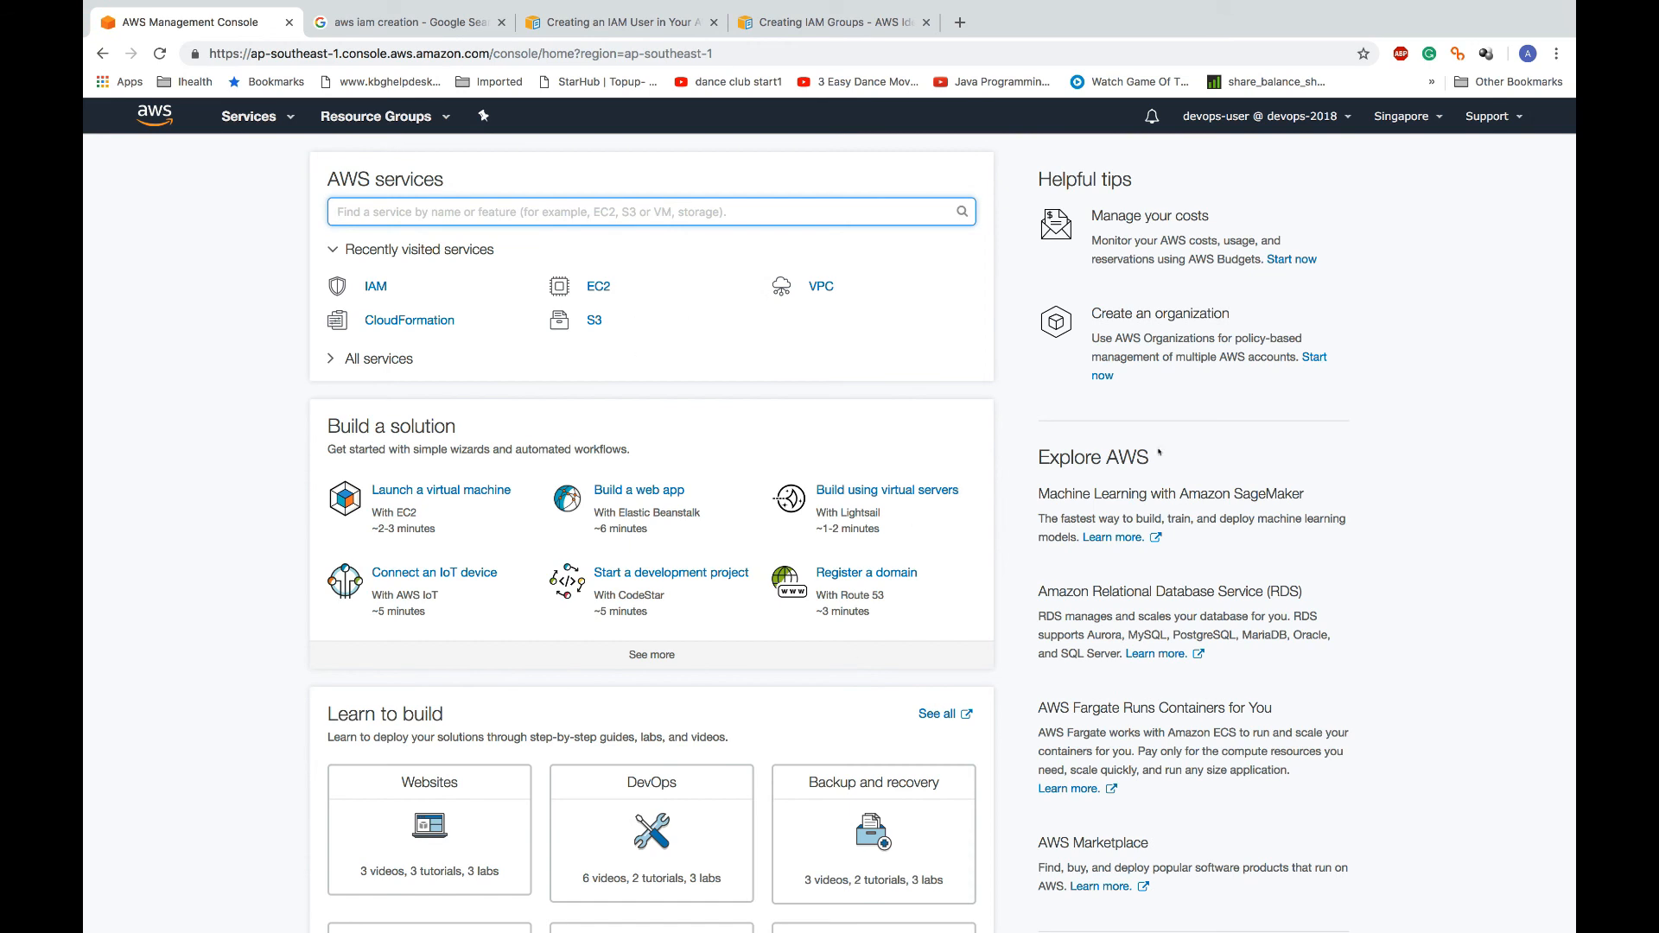
{"action": "left_click", "coordinate": [383, 359]}
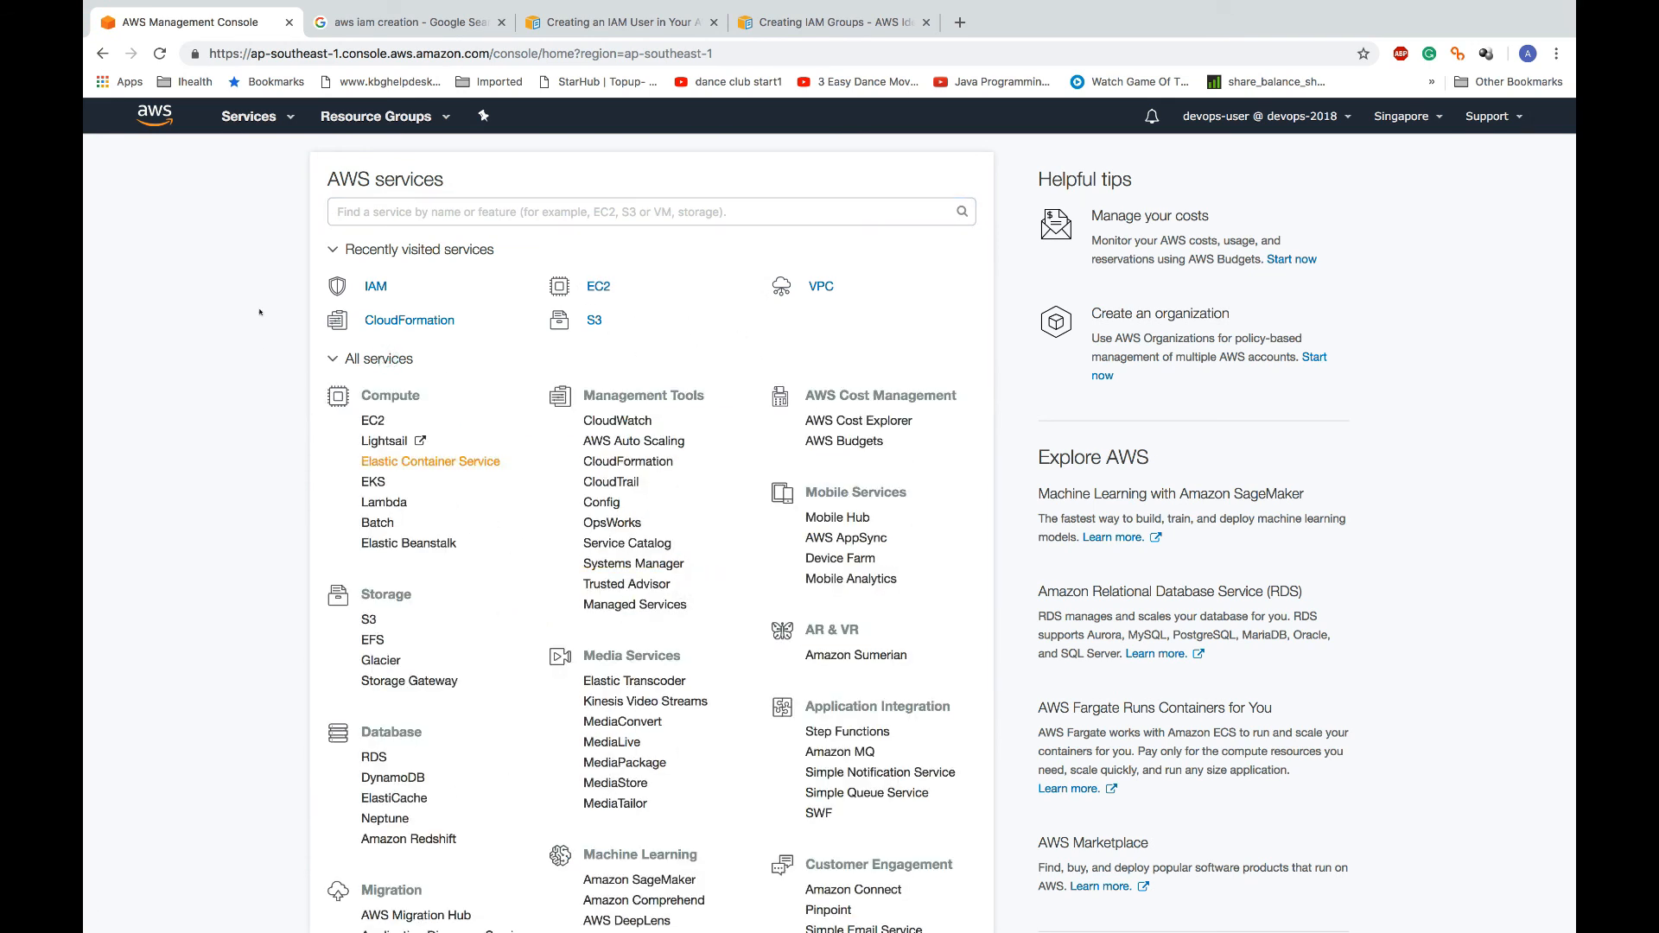
{"action": "left_click", "coordinate": [1348, 121]}
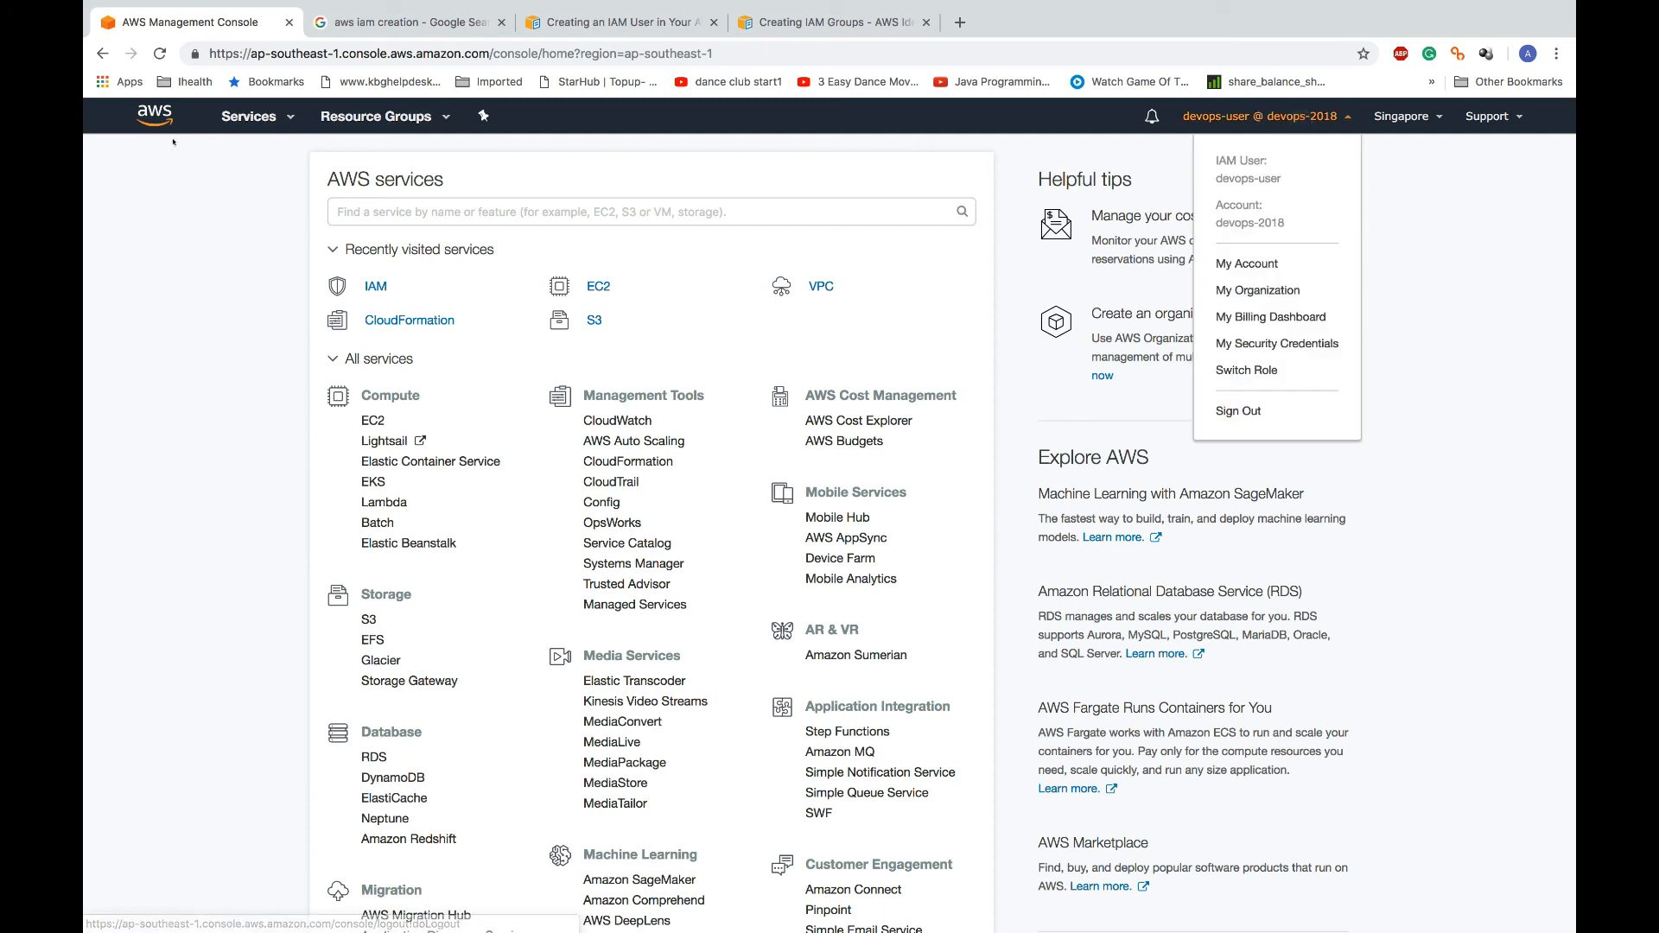
Open the IAM groups list, select the dev group, and review its available group actions.
{"action": "left_click", "coordinate": [250, 117]}
{"action": "left_click", "coordinate": [134, 229]}
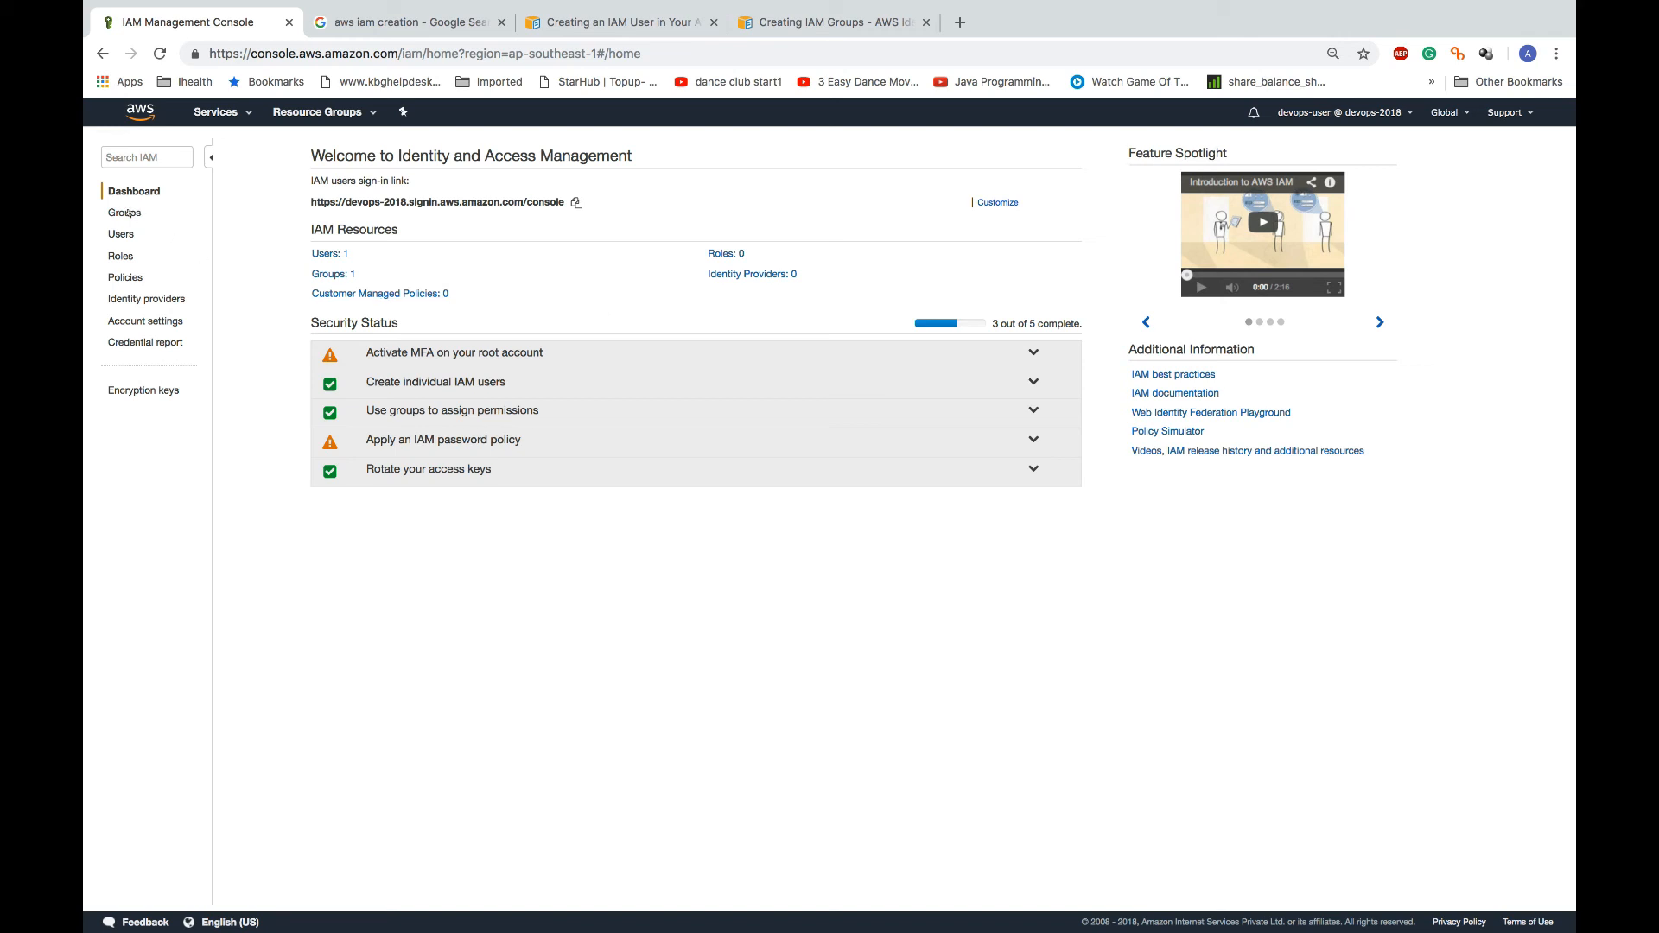
{"action": "left_click", "coordinate": [336, 275]}
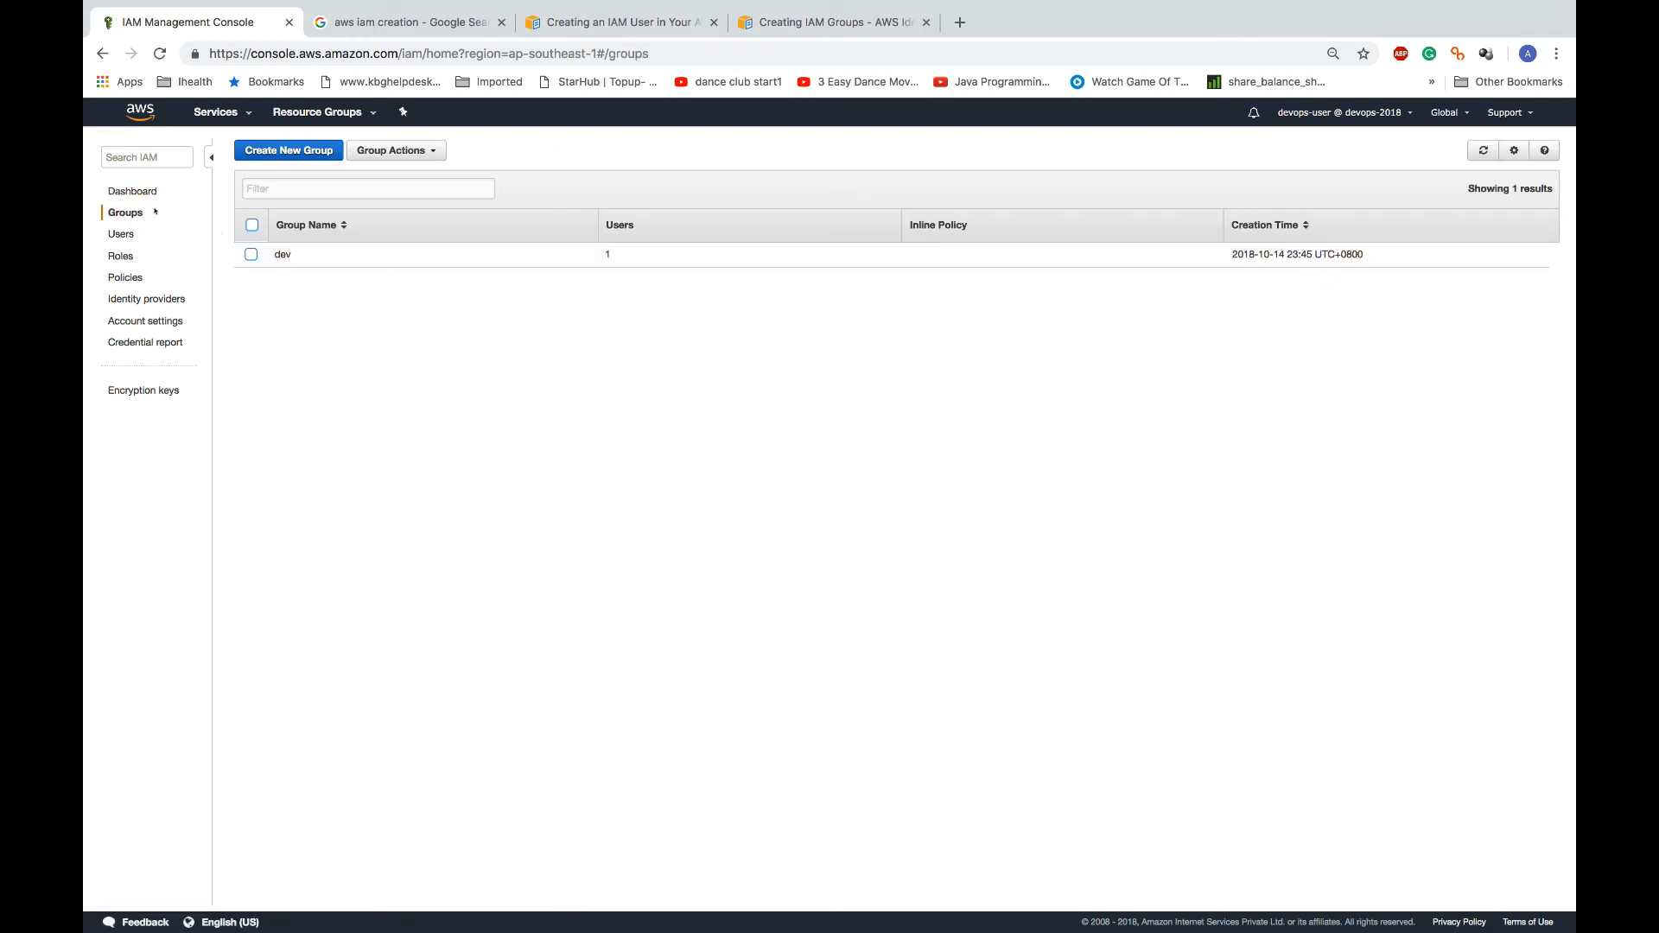
{"action": "left_click", "coordinate": [250, 254]}
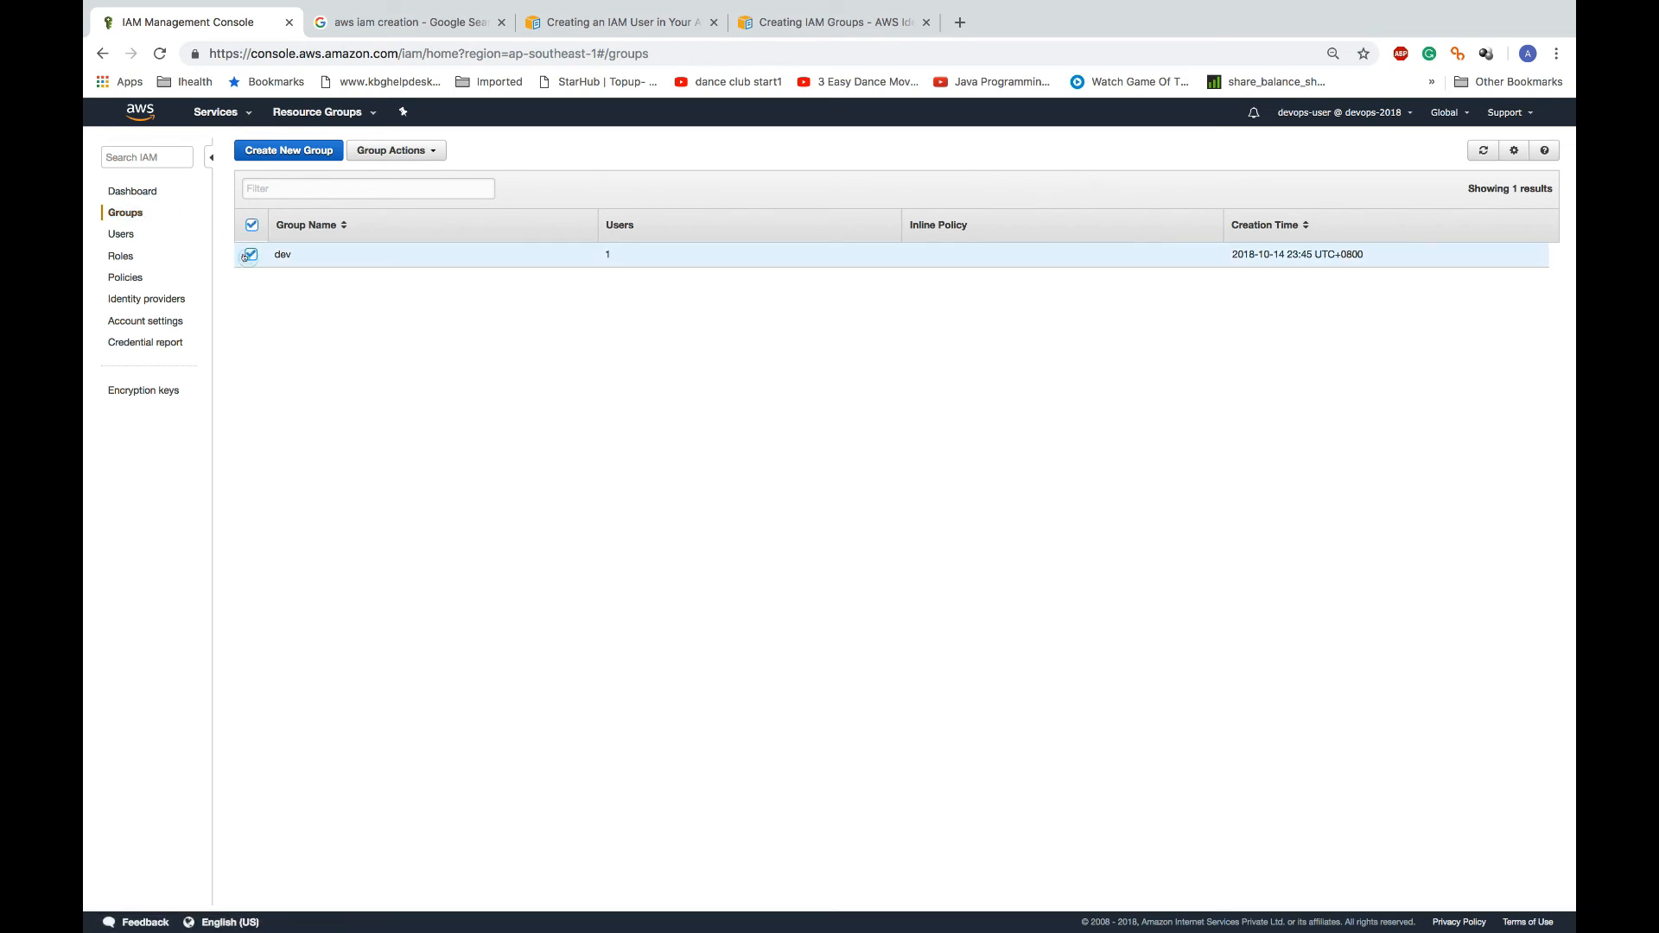
{"action": "left_click", "coordinate": [393, 150]}
{"action": "left_click", "coordinate": [394, 200]}
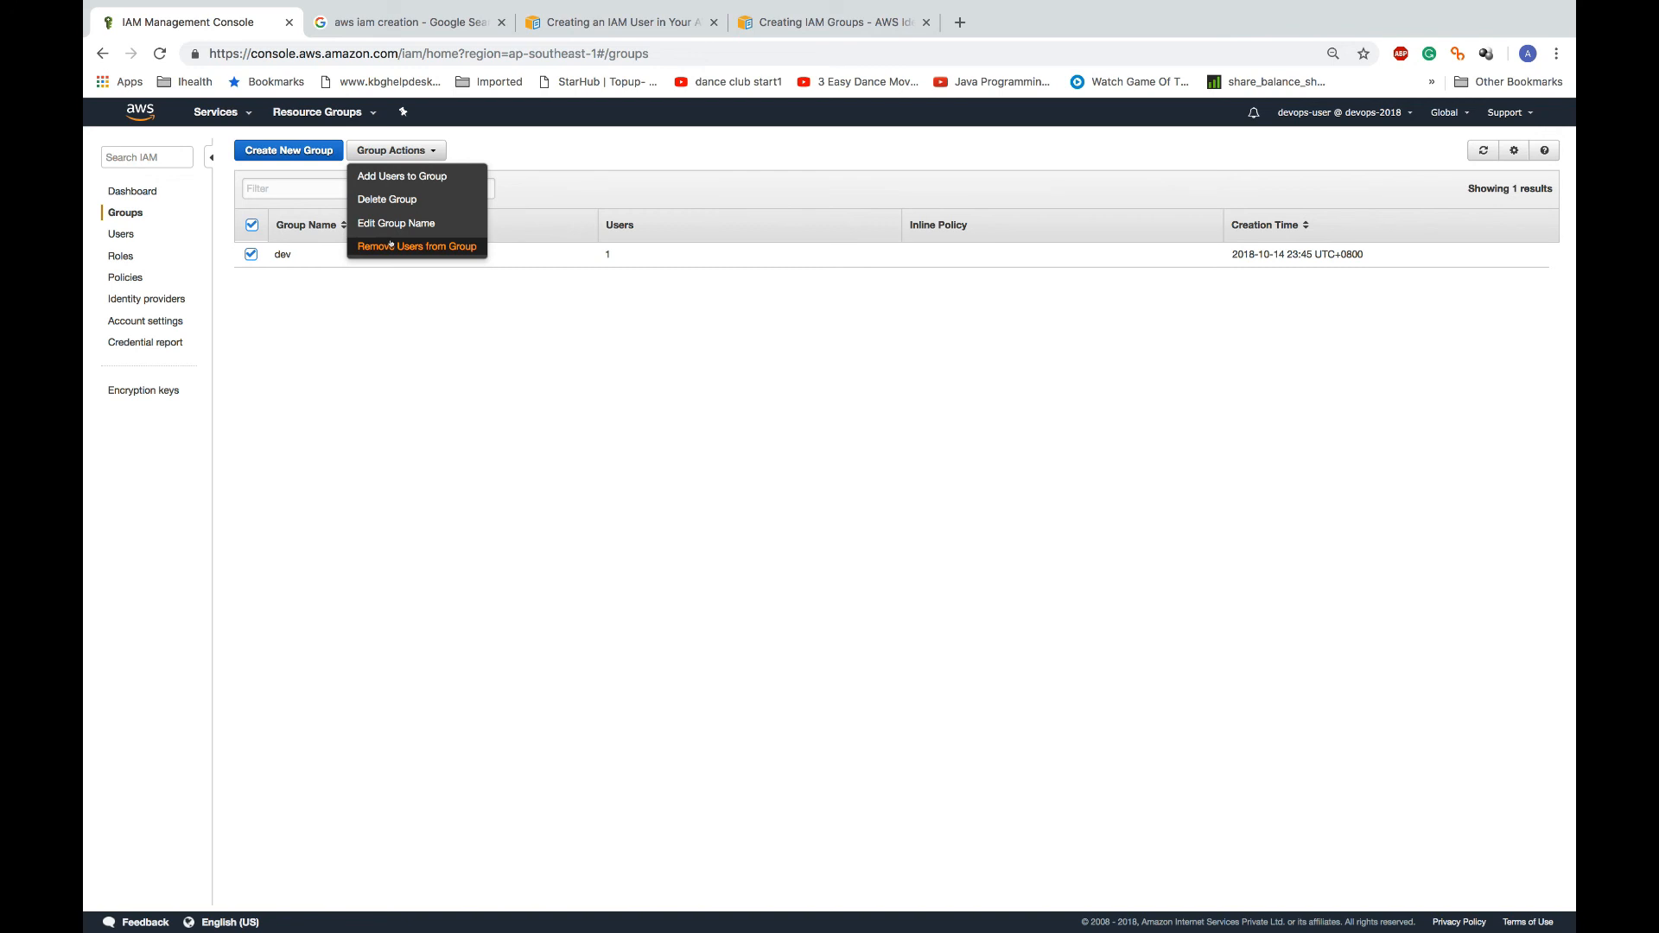
{"action": "left_click", "coordinate": [790, 361]}
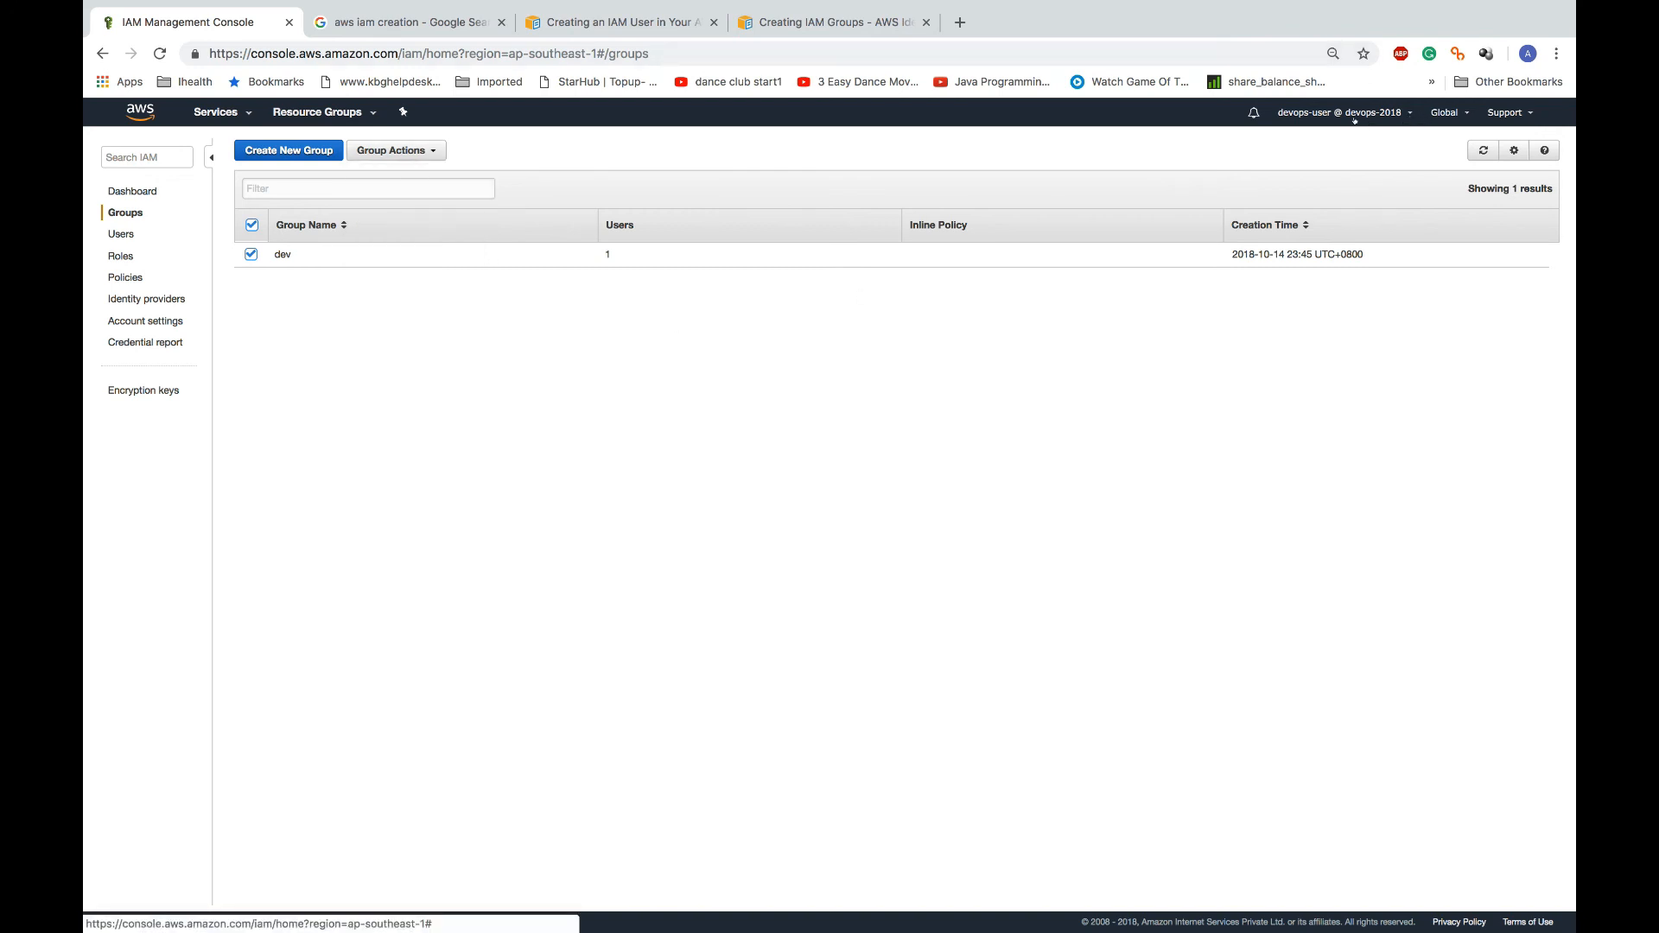
Review the password policy and root account MFA items in the IAM security status, and open the EC2 dashboard.
{"action": "left_click", "coordinate": [132, 191]}
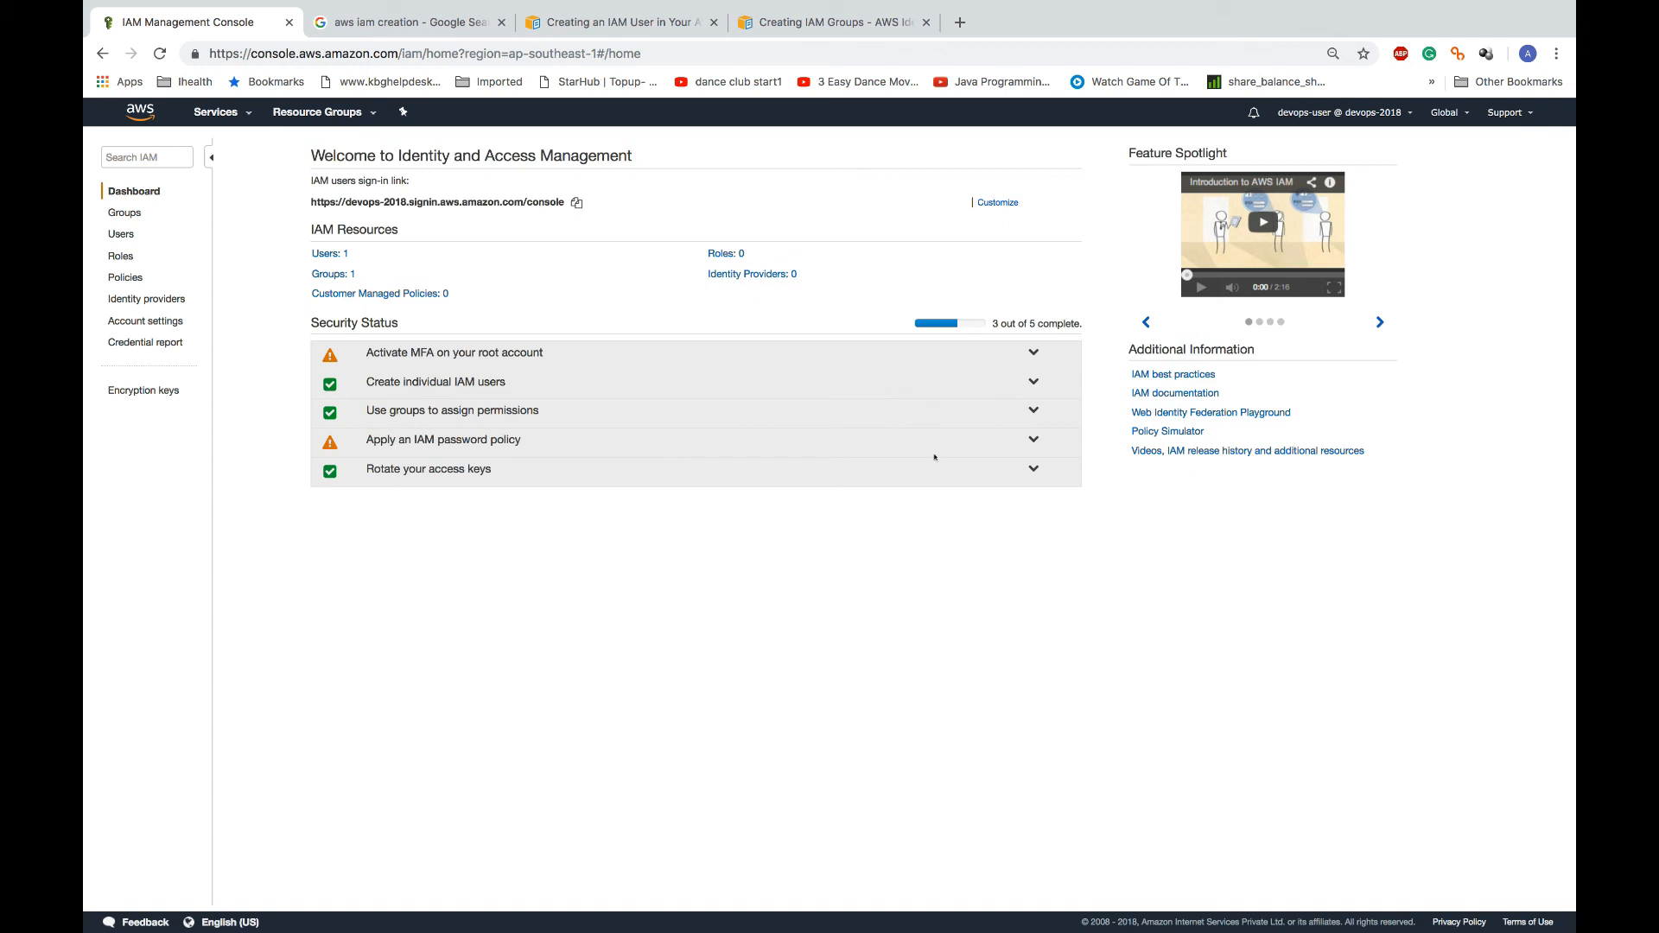
{"action": "left_click", "coordinate": [1022, 442]}
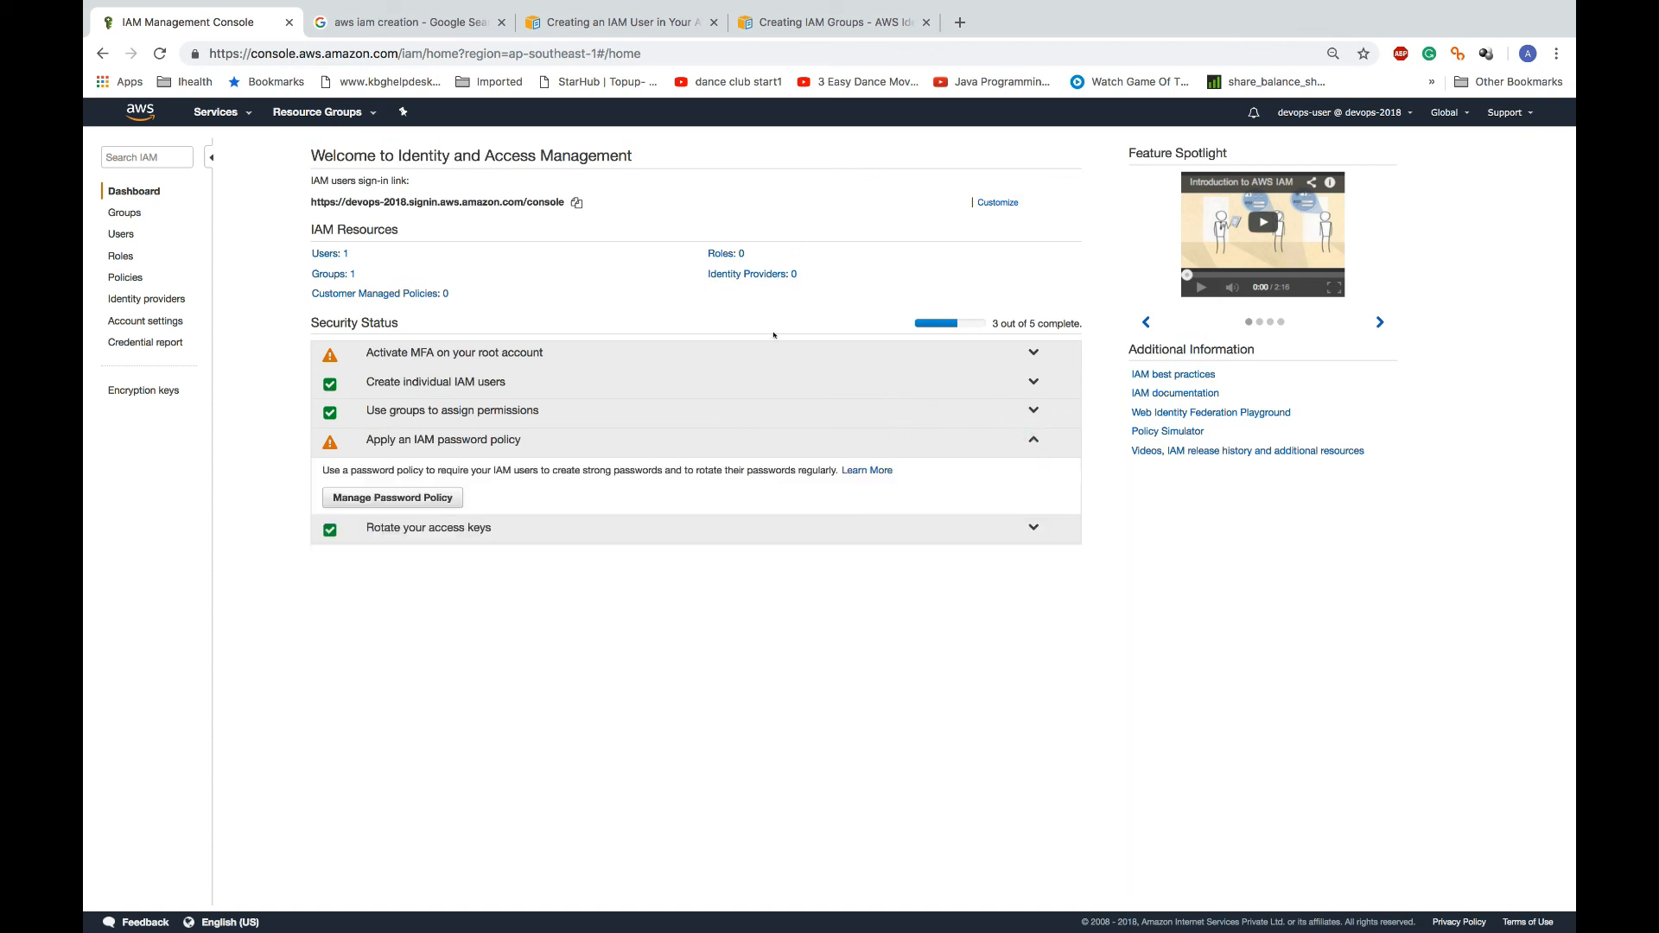
{"action": "left_click", "coordinate": [832, 349]}
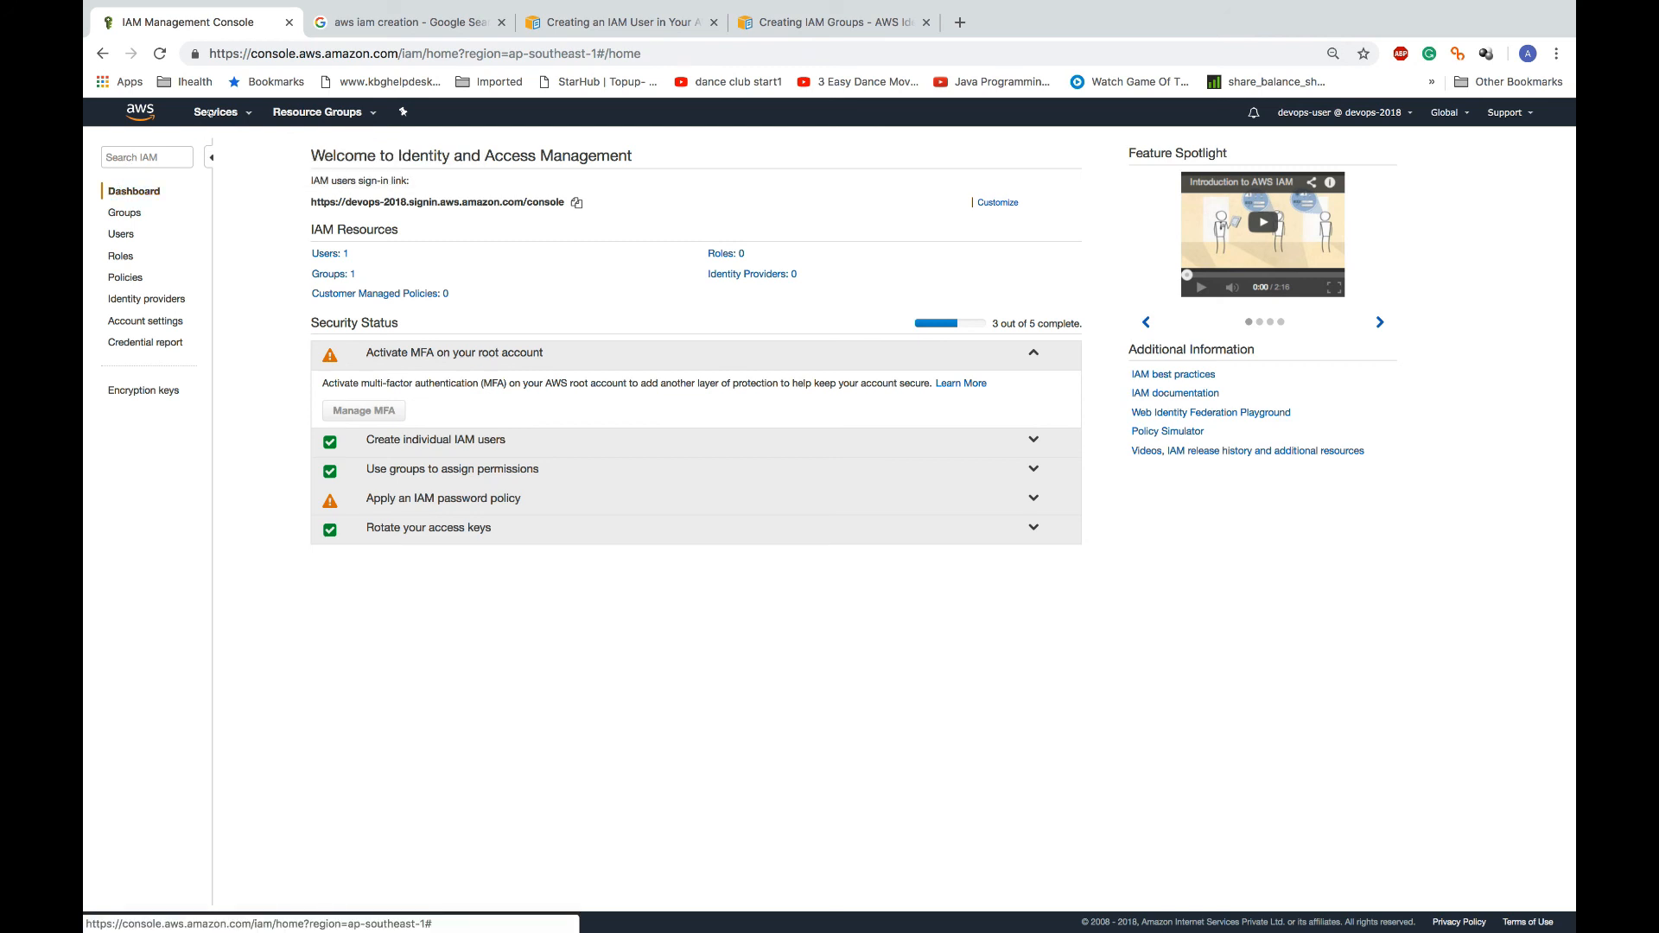
{"action": "left_click", "coordinate": [226, 119]}
{"action": "left_click", "coordinate": [302, 225]}
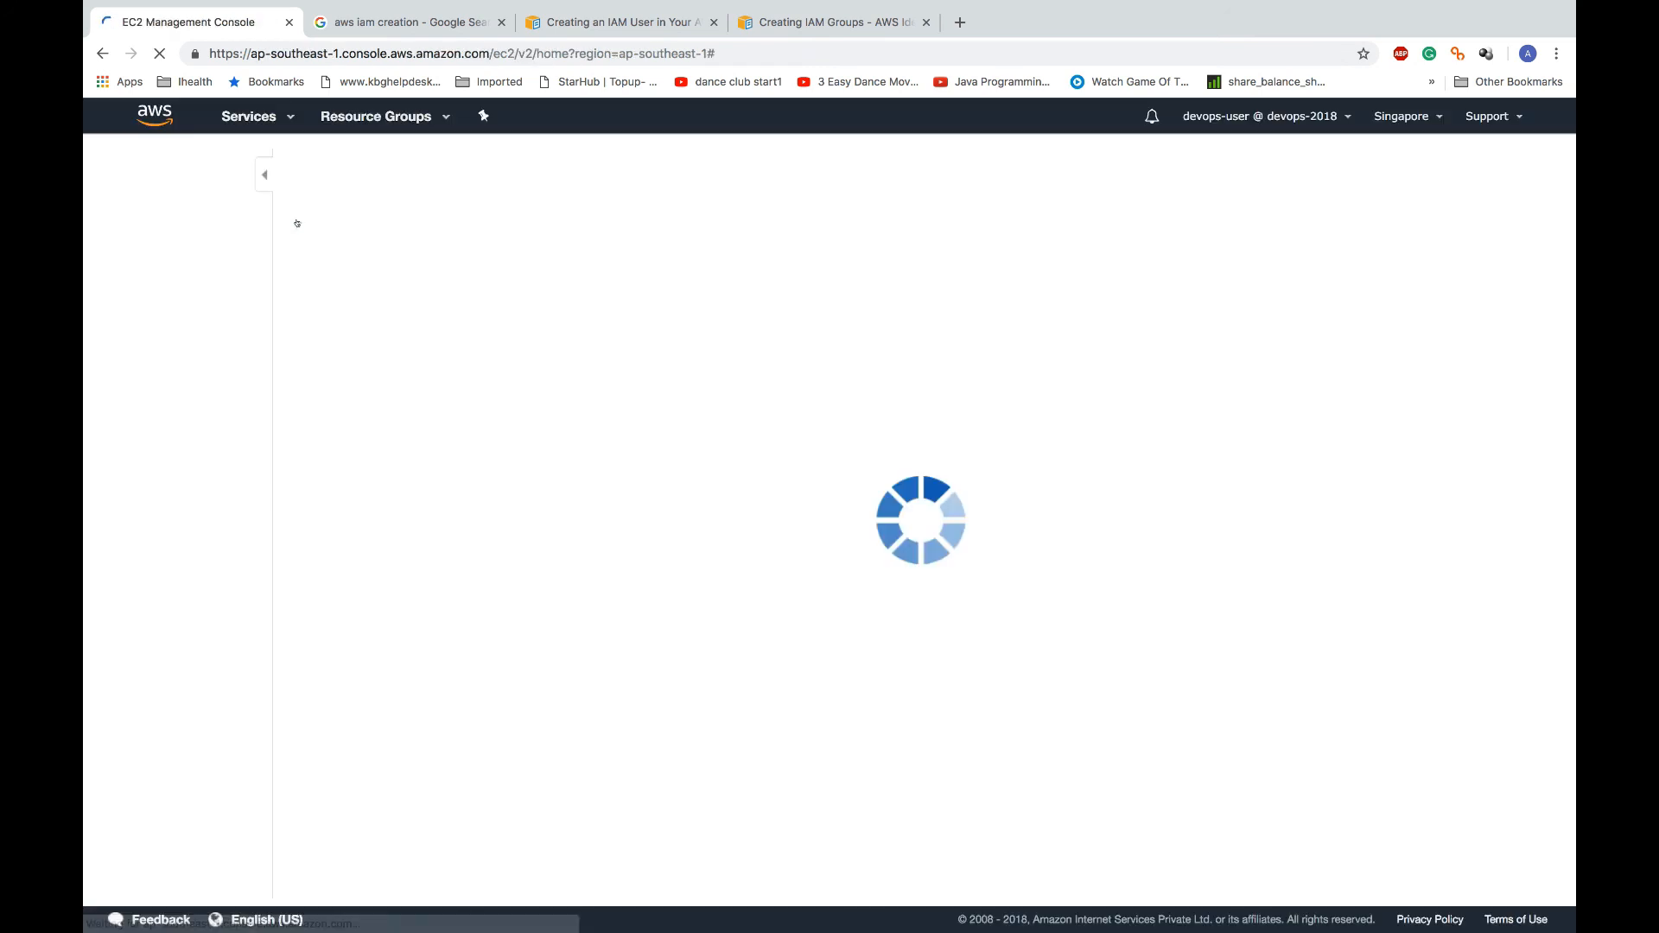